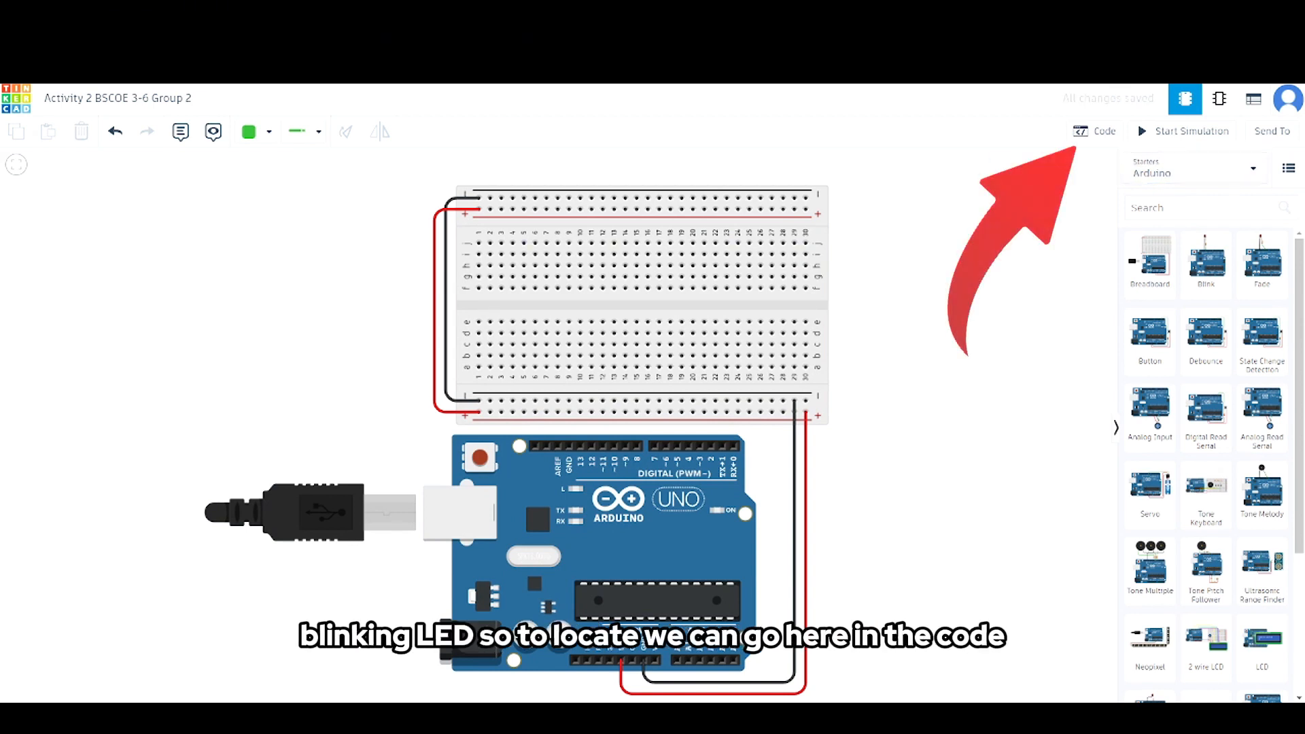
# - Open the Arduino's code and switch the editor from Blocks to Text mode, accepting the loss of the blocks
pyautogui.click(1094, 132)
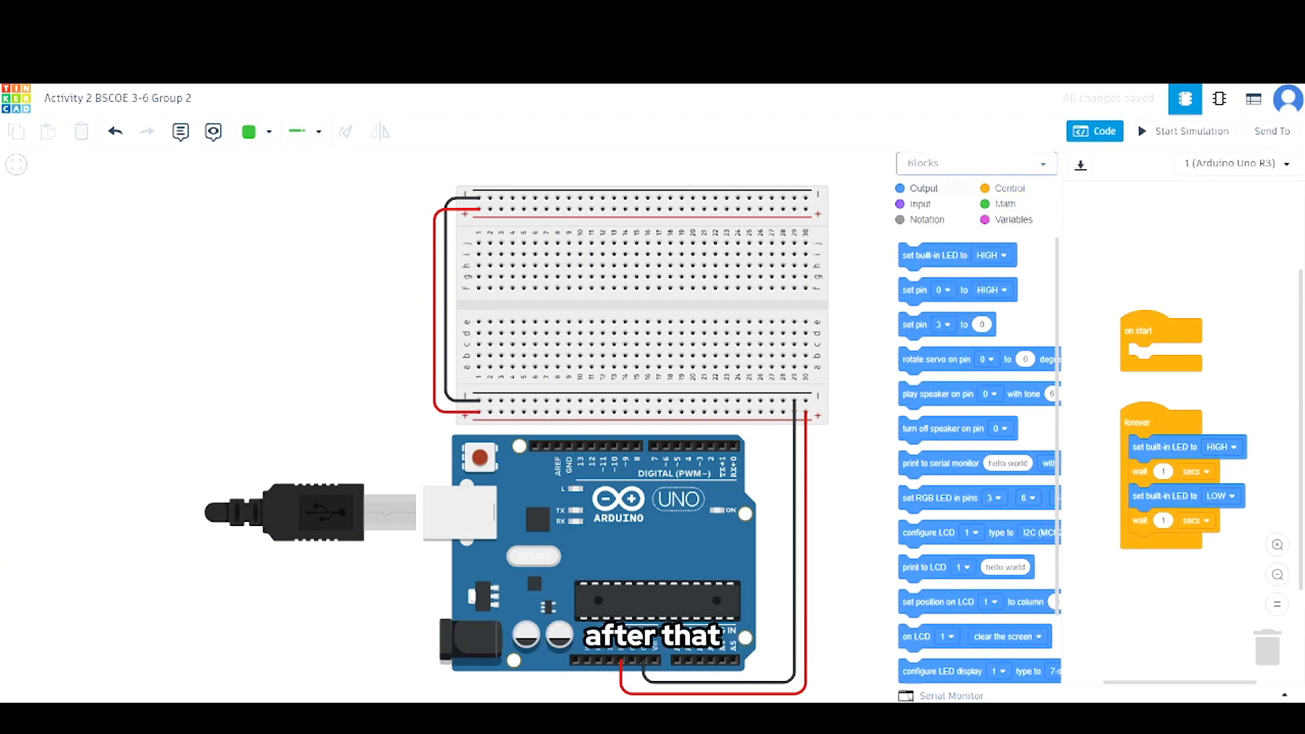
pyautogui.click(977, 163)
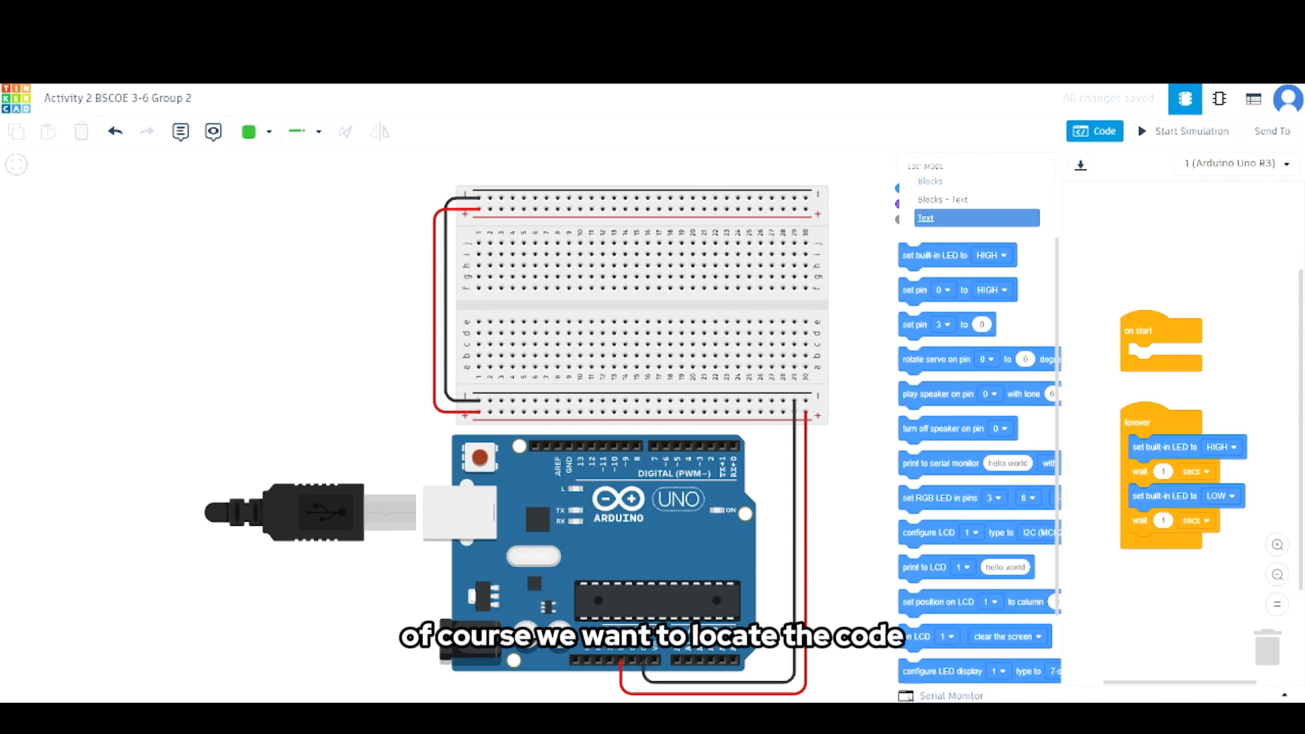
pyautogui.click(977, 218)
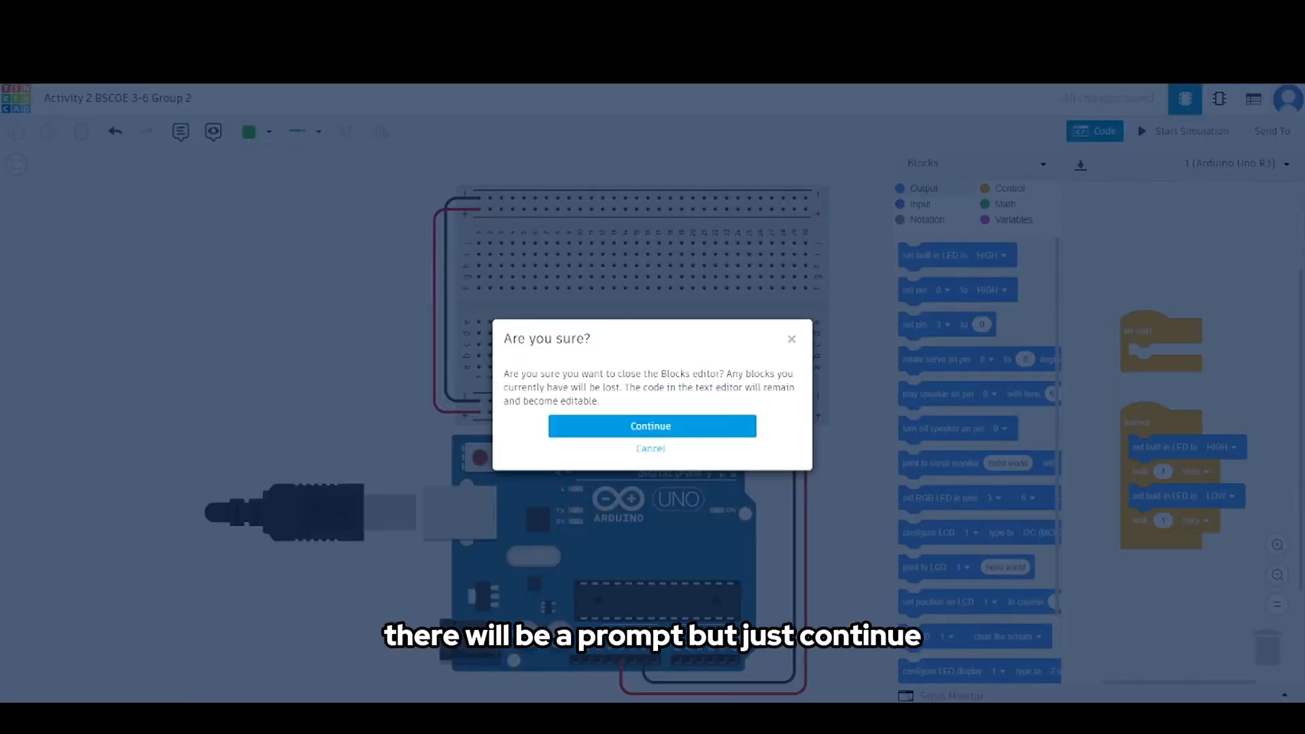
pyautogui.click(651, 427)
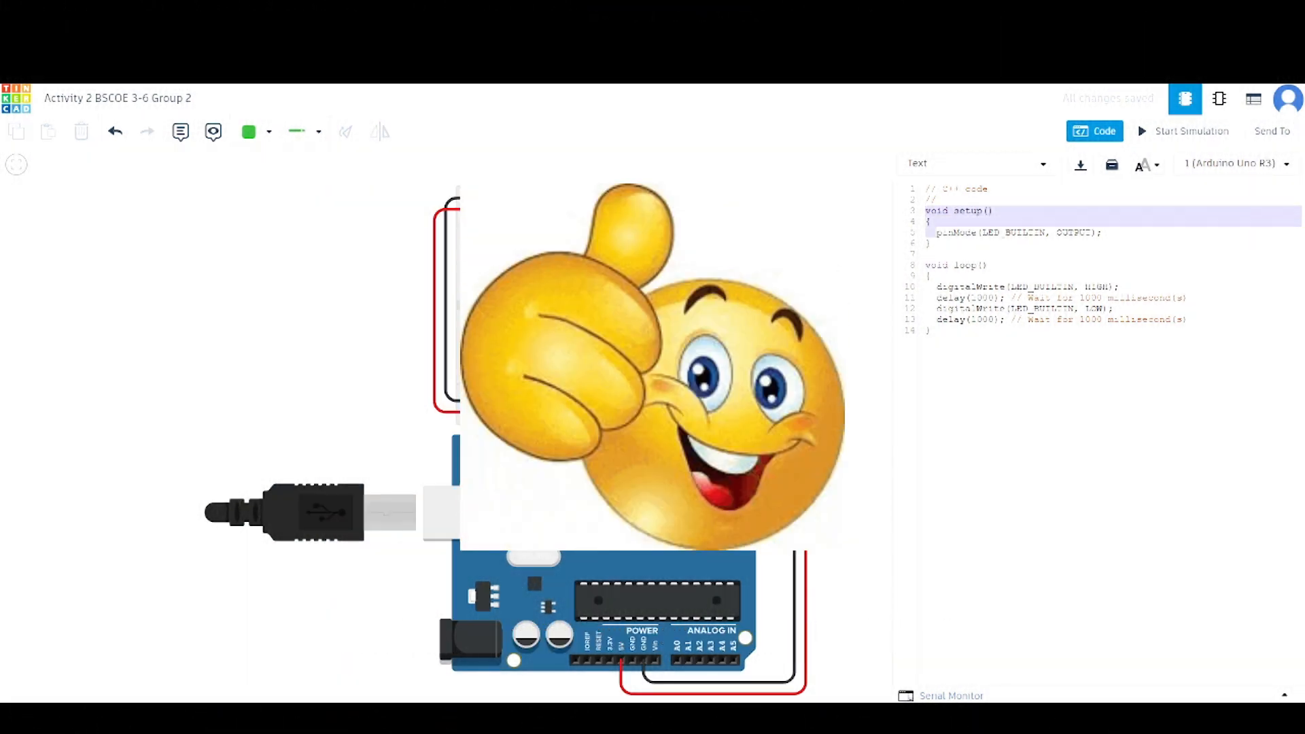
pyautogui.moveTo(936, 232); pyautogui.dragTo(927, 330)
pyautogui.click(931, 331)
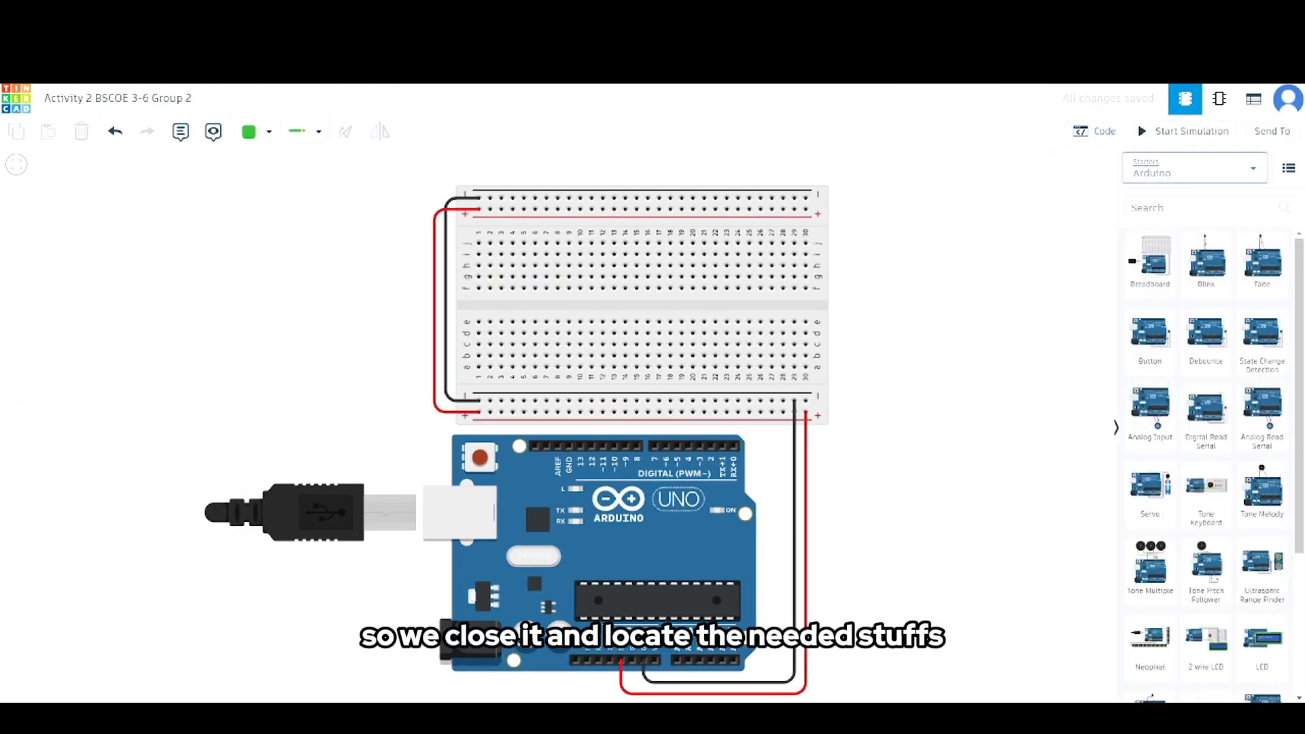
# - List all components and place a resistor on the breadboard from the upper negative rail to row j, column 6
pyautogui.click(1195, 168)
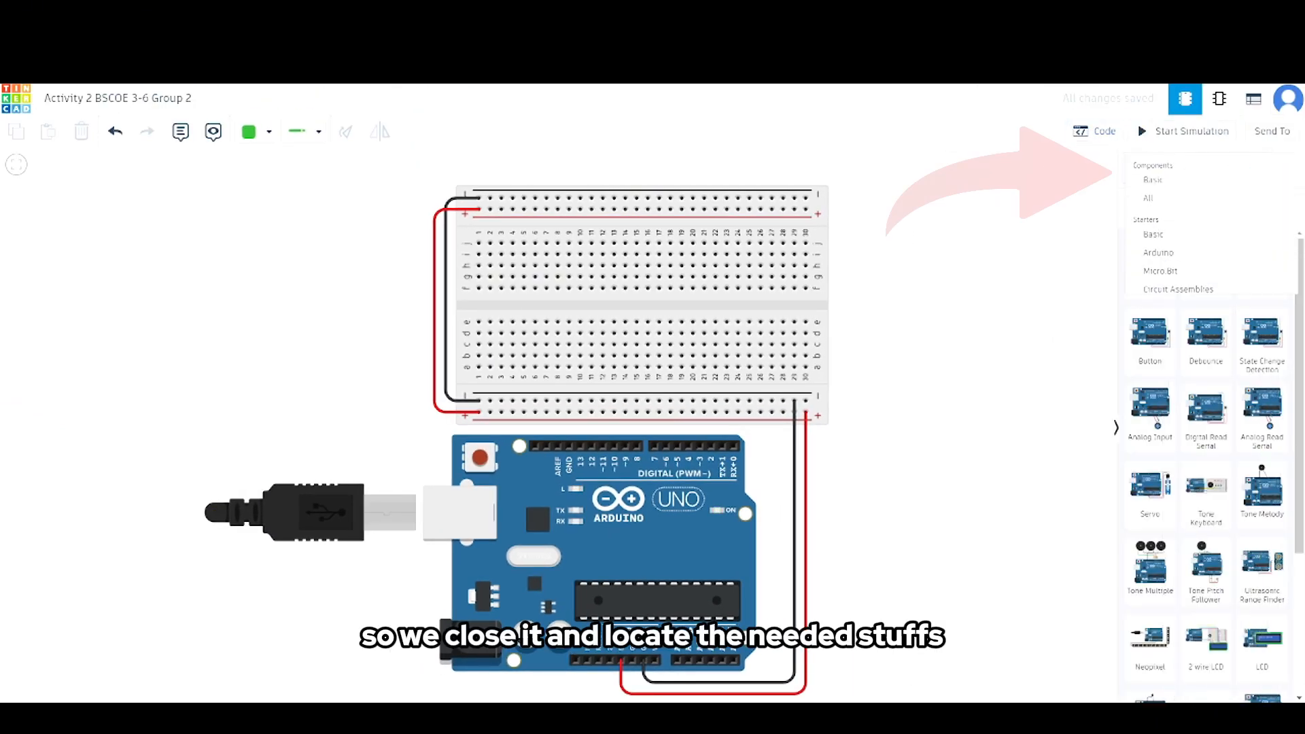
pyautogui.click(1211, 199)
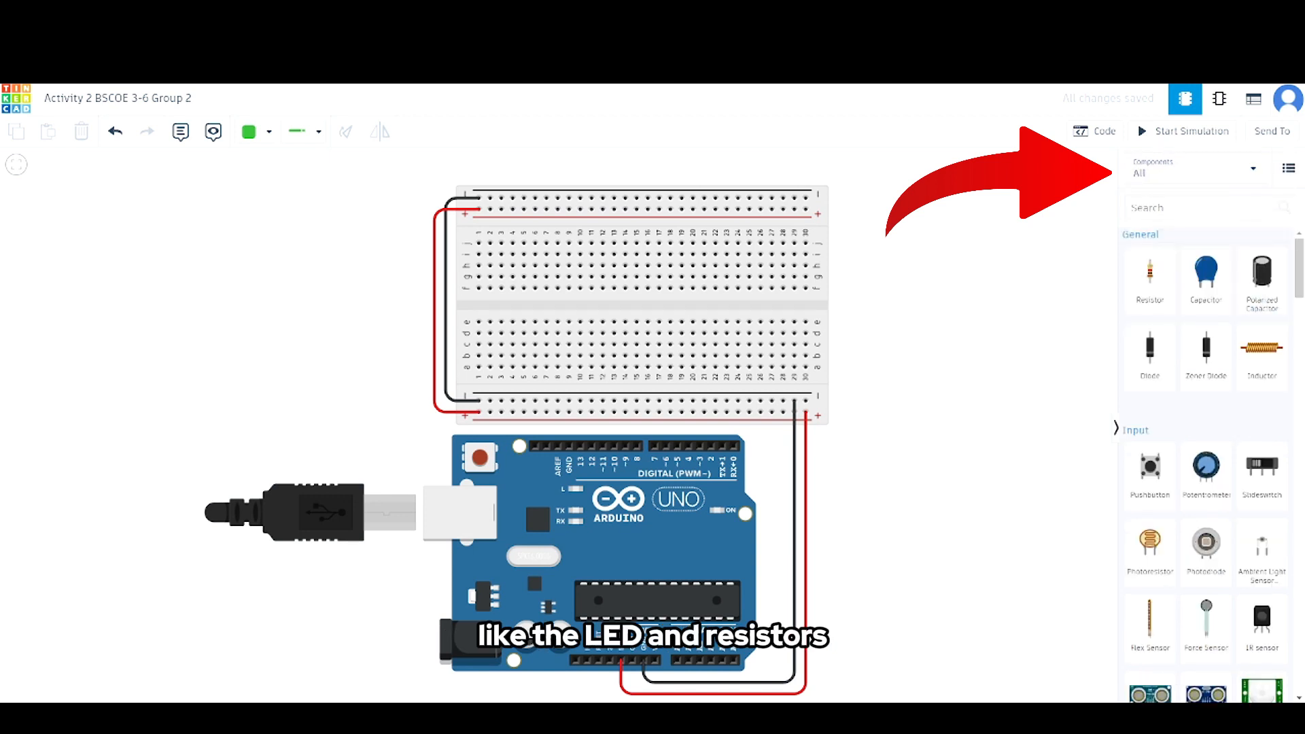
pyautogui.moveTo(1151, 275); pyautogui.dragTo(535, 218)
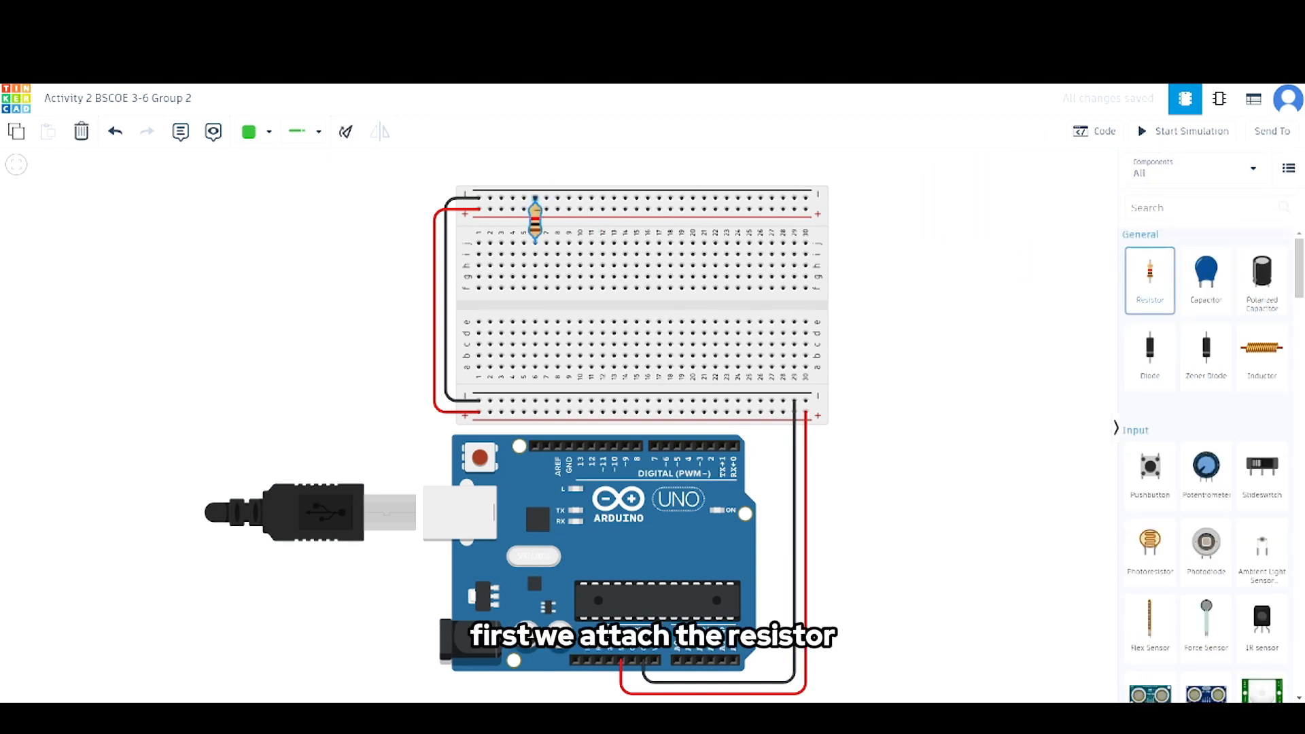
# - Find the LED component, place it on the breadboard with its legs in columns 10 and 11, and set its color to green
pyautogui.click(1201, 208)
pyautogui.write('LED')
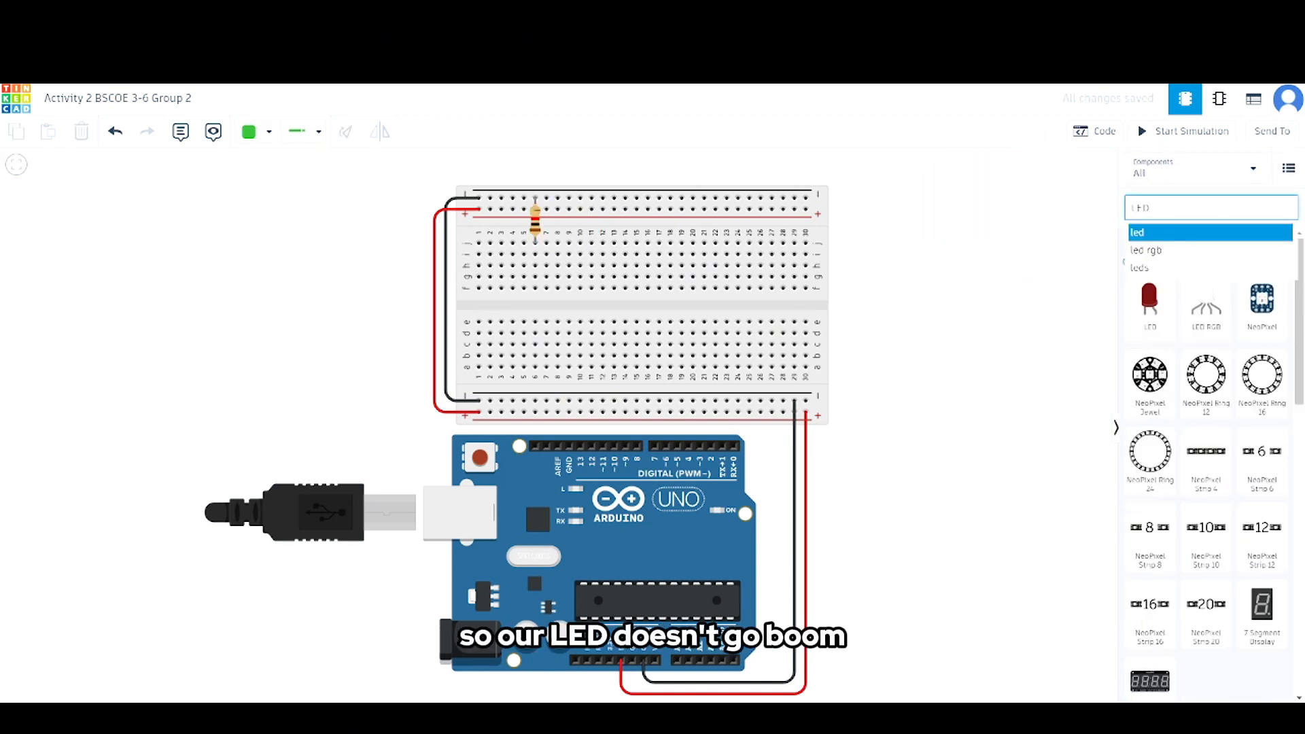
pyautogui.moveTo(1148, 299); pyautogui.dragTo(810, 234)
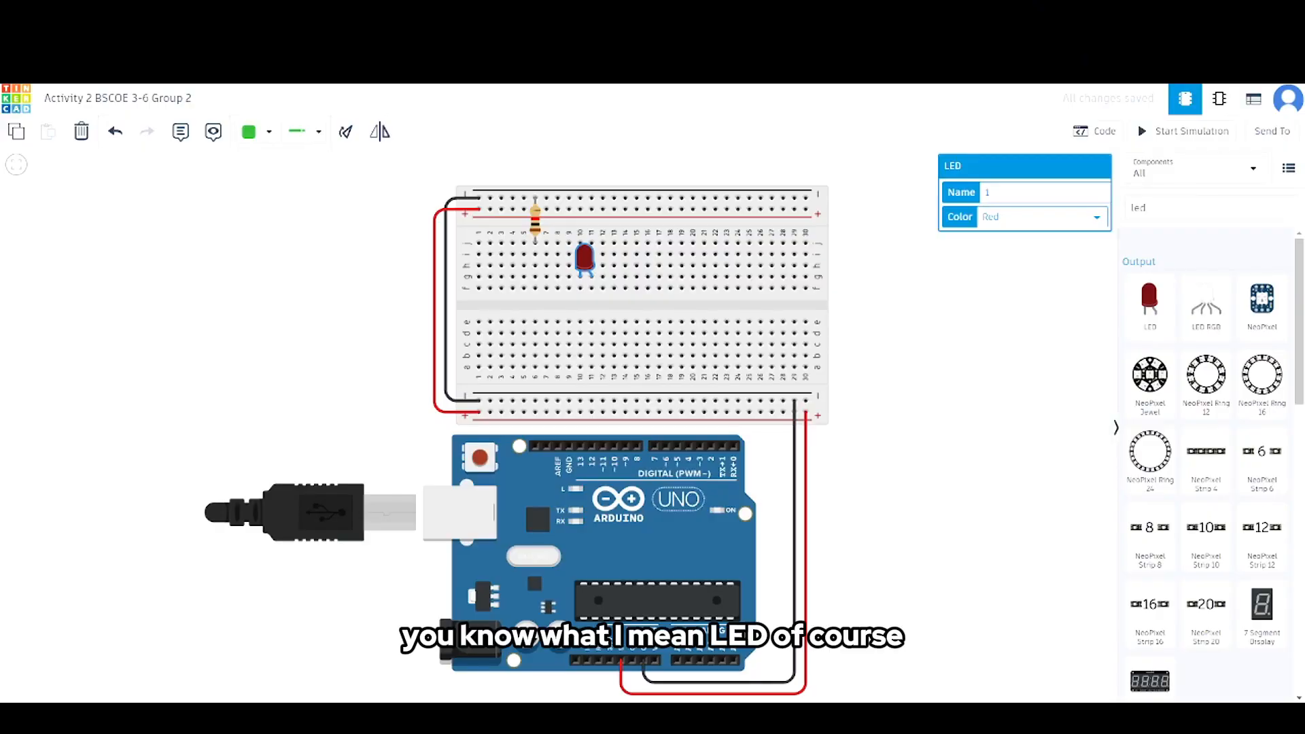
pyautogui.click(1043, 218)
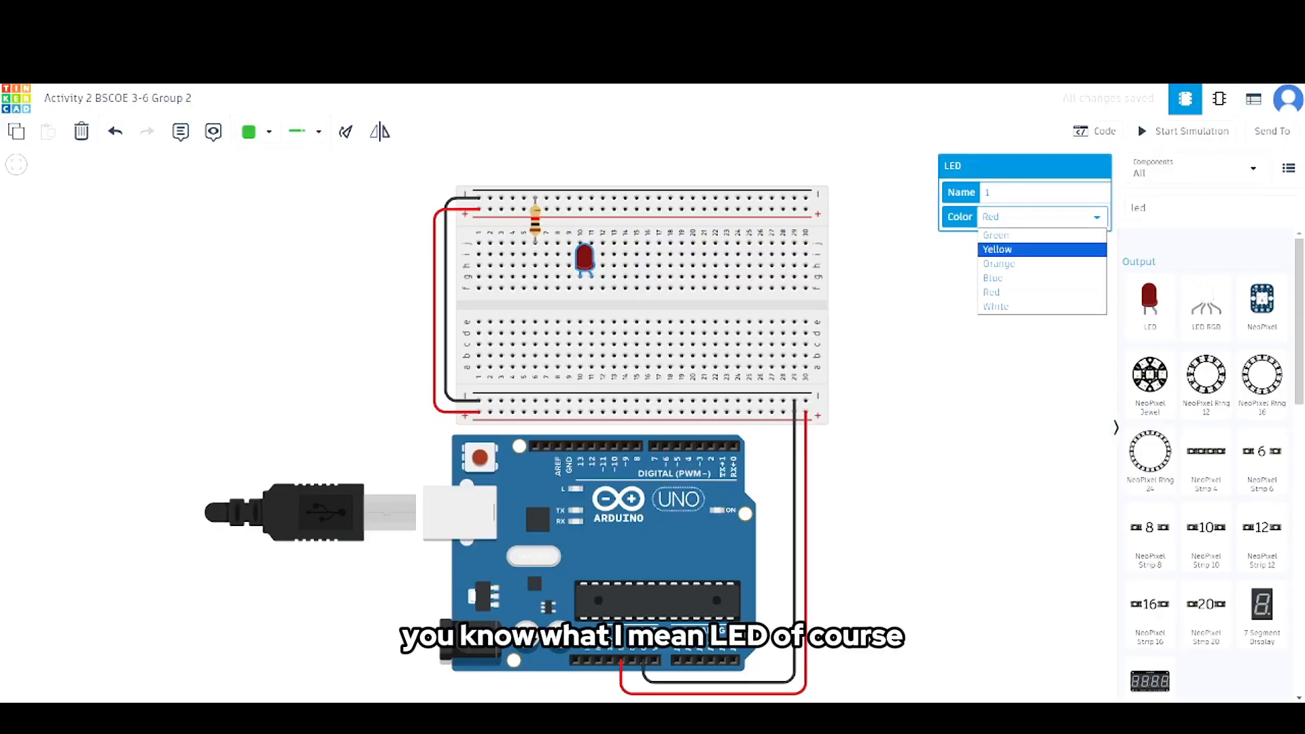
pyautogui.click(1006, 235)
pyautogui.click(1004, 289)
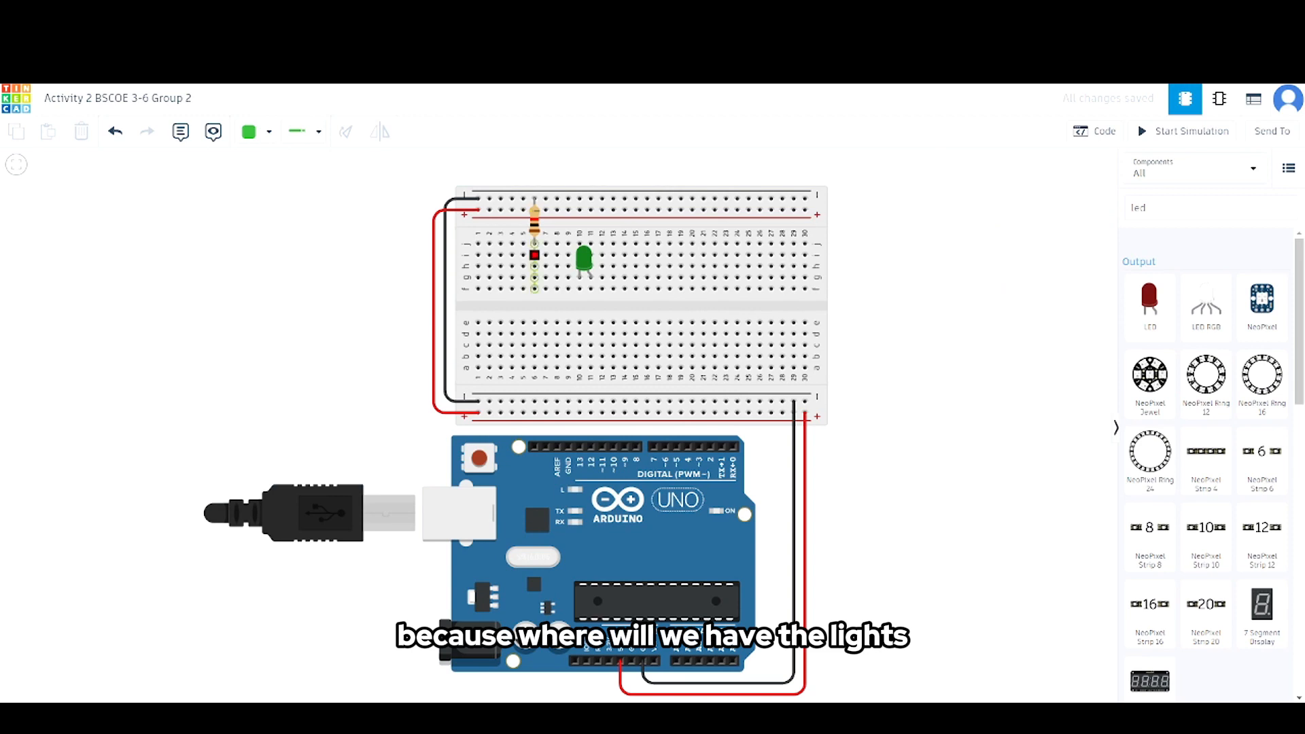
# - Wire column 6, row i to column 10, row f and column 11, row f to Arduino pin 13, and simulate the circuit
pyautogui.click(535, 255)
pyautogui.click(580, 276)
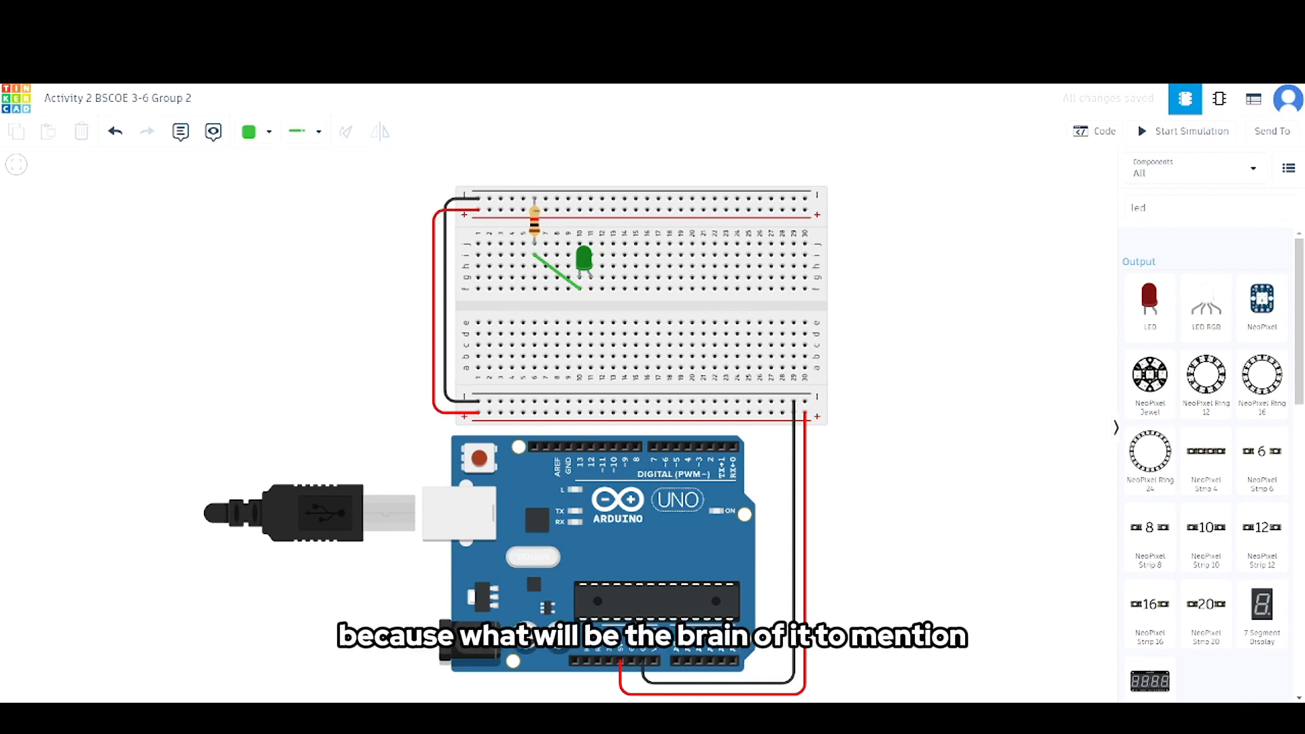
pyautogui.click(590, 289)
pyautogui.click(580, 447)
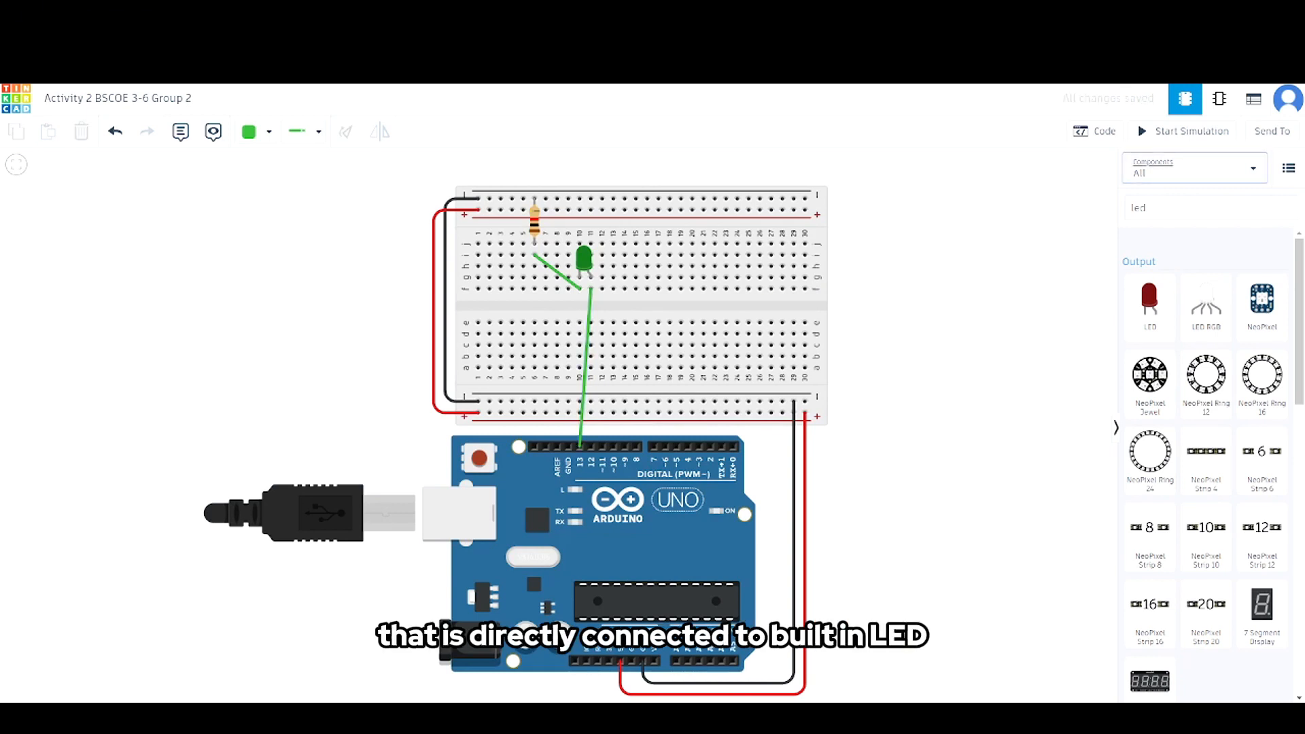
pyautogui.click(1186, 132)
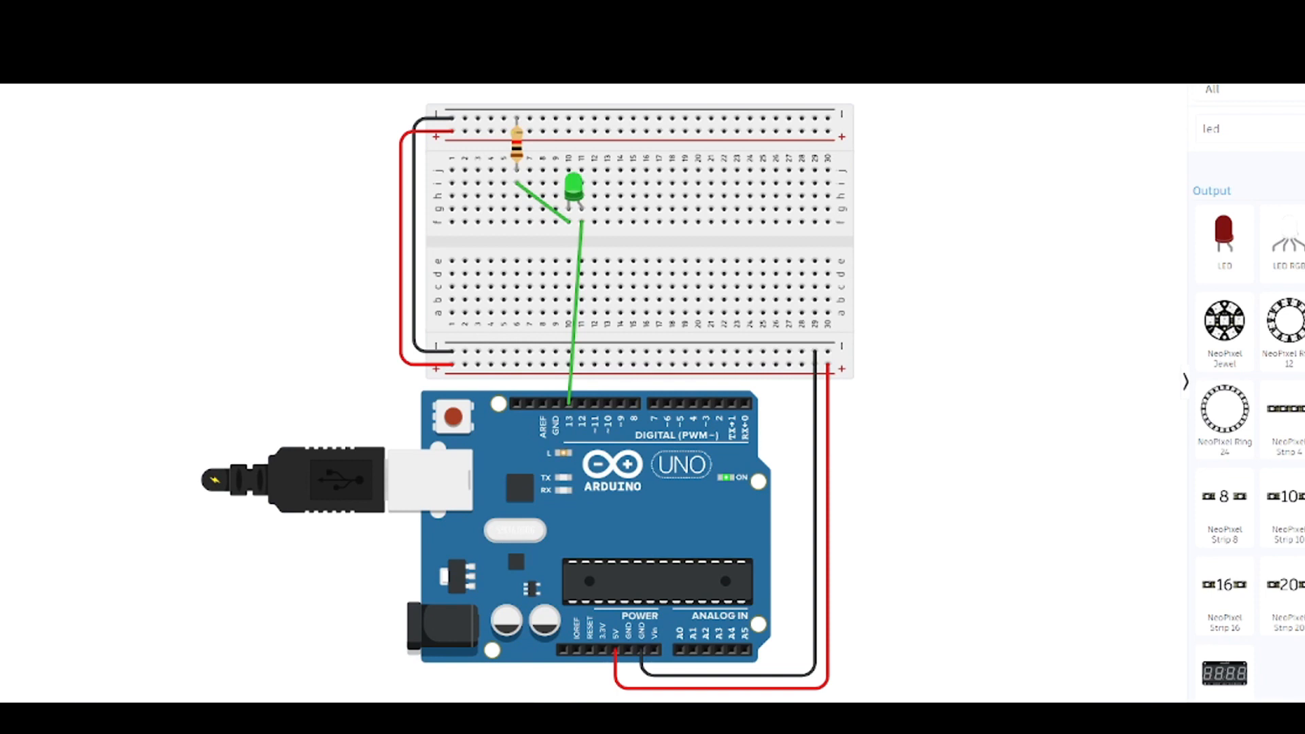
pyautogui.press('s')
# - Change both delays in the Arduino's loop code to 100 and run the simulation
pyautogui.click(1095, 131)
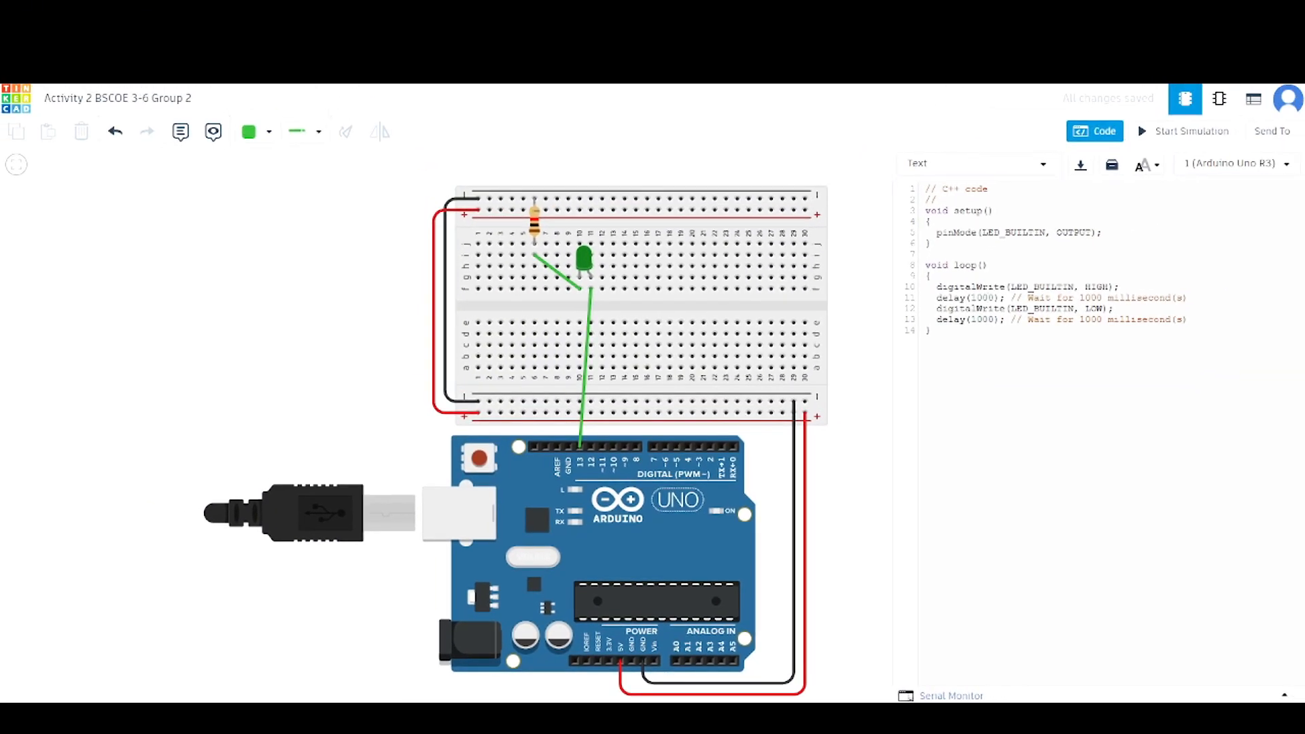
pyautogui.click(986, 298)
pyautogui.press('BackSpace')
pyautogui.press('BackSpace')
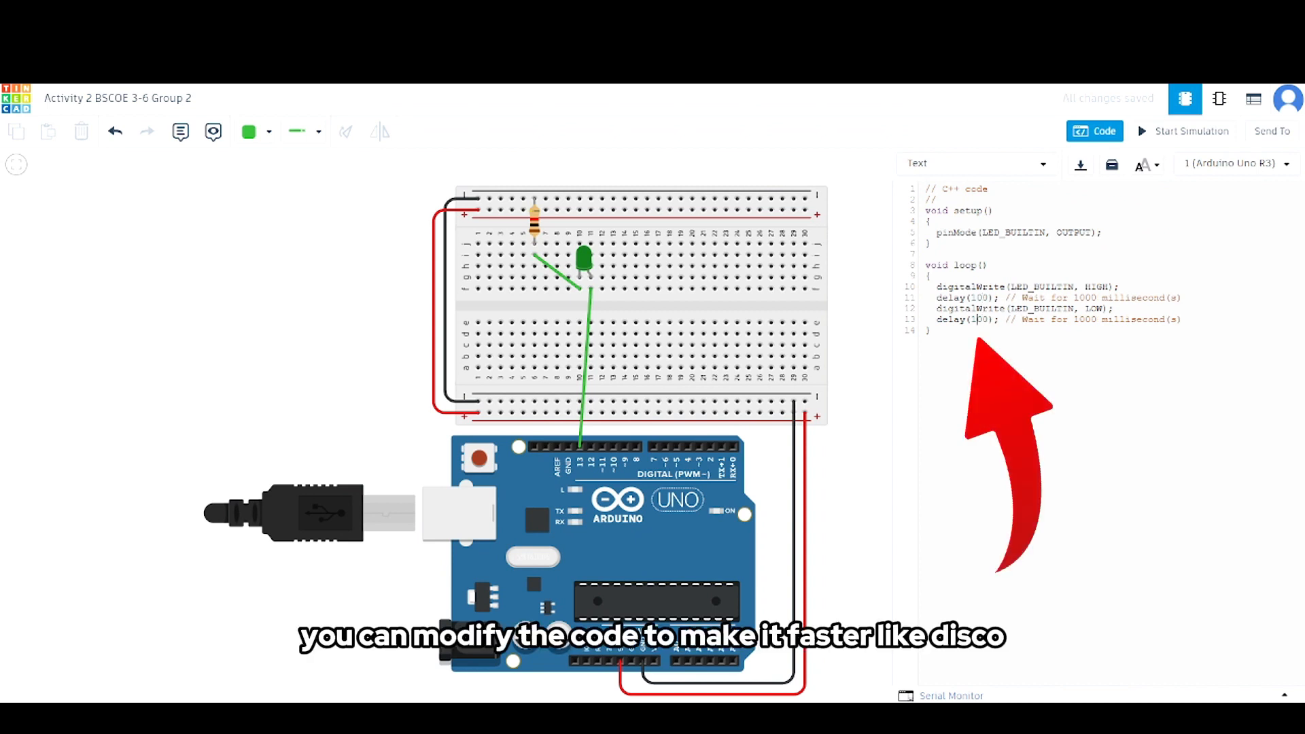
pyautogui.click(1185, 131)
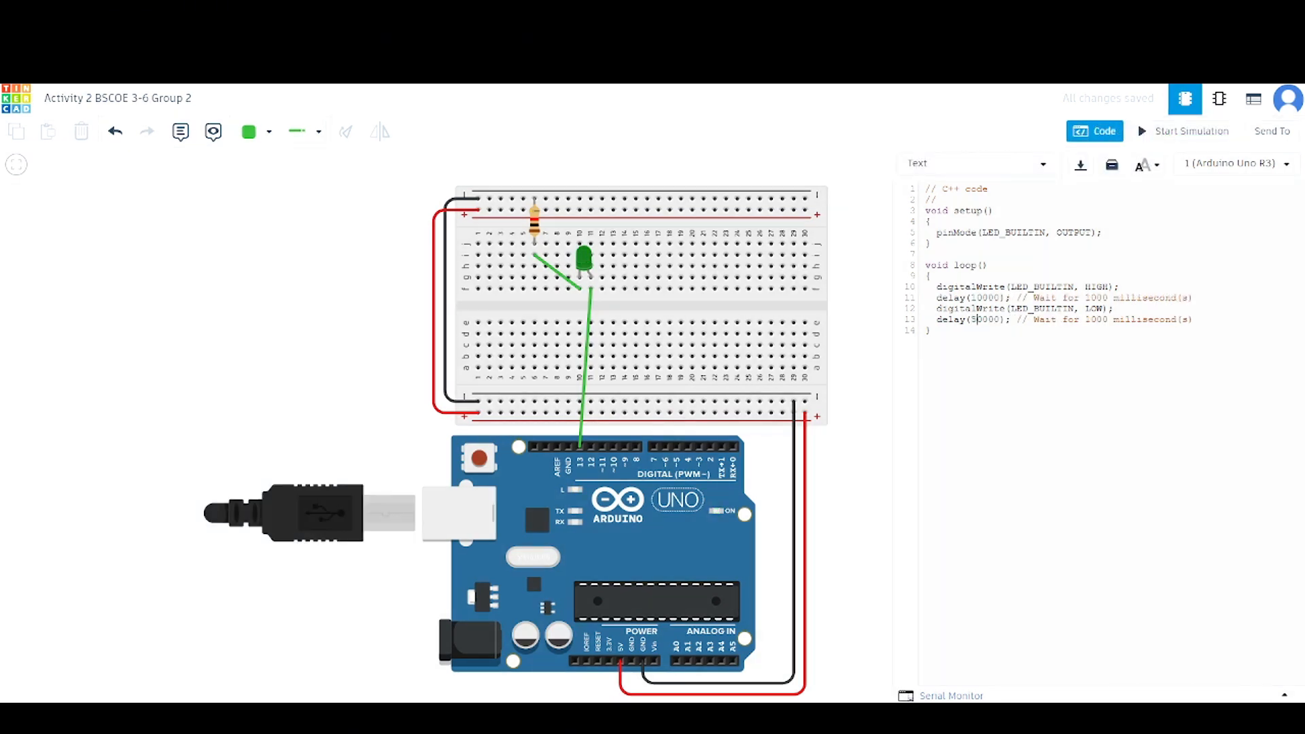
# - Set both delays in the loop code to 5000
pyautogui.press('BackSpace')
pyautogui.press('BackSpace')
pyautogui.write('5')
pyautogui.press('Right')
pyautogui.press('BackSpace')
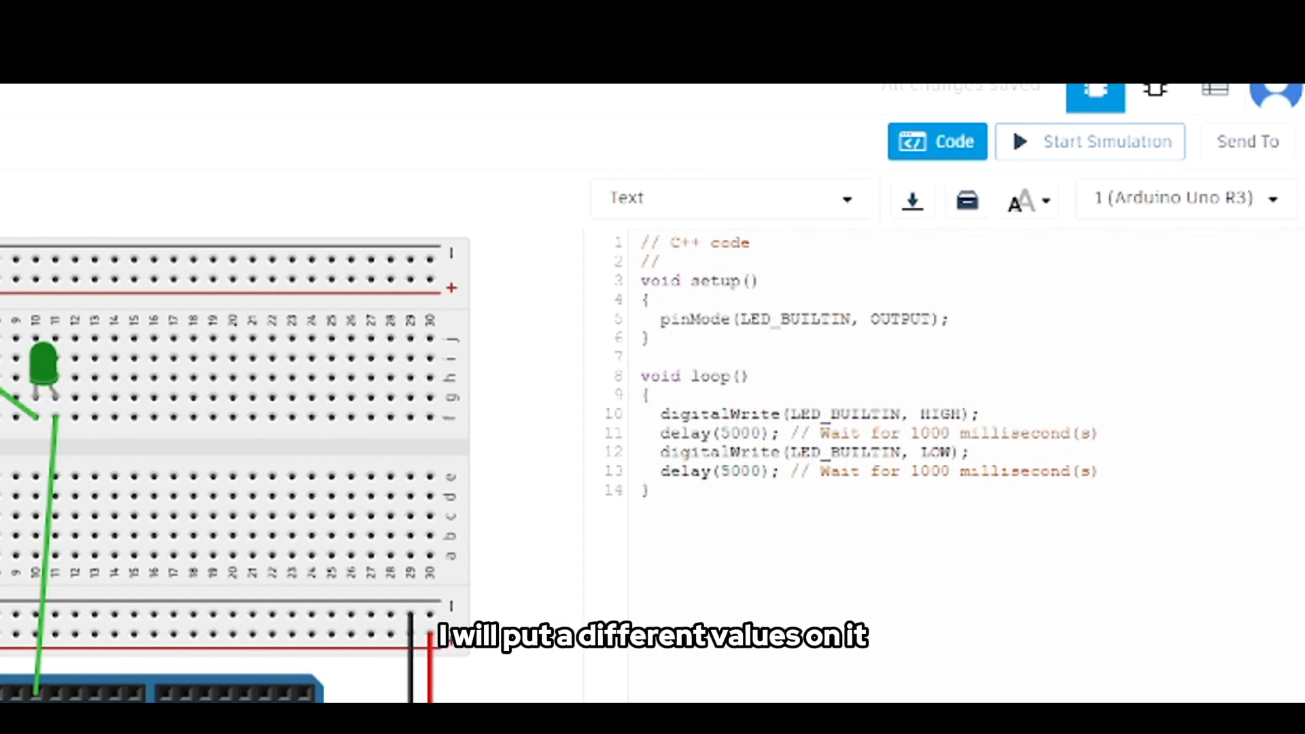
# - Set the delay after HIGH to 100 and the delay after LOW to 1000, and simulate the blinking
pyautogui.press('BackSpace')
pyautogui.write('1')
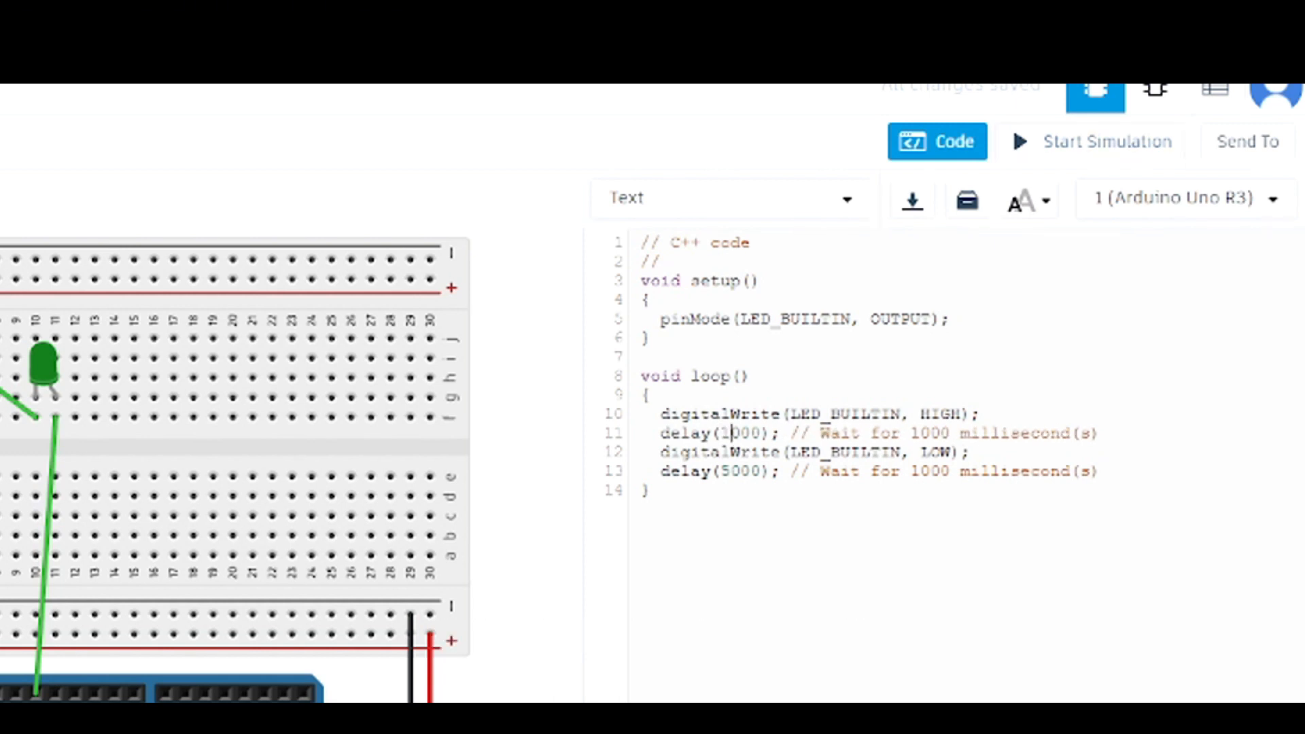
pyautogui.press('BackSpace')
pyautogui.write('1')
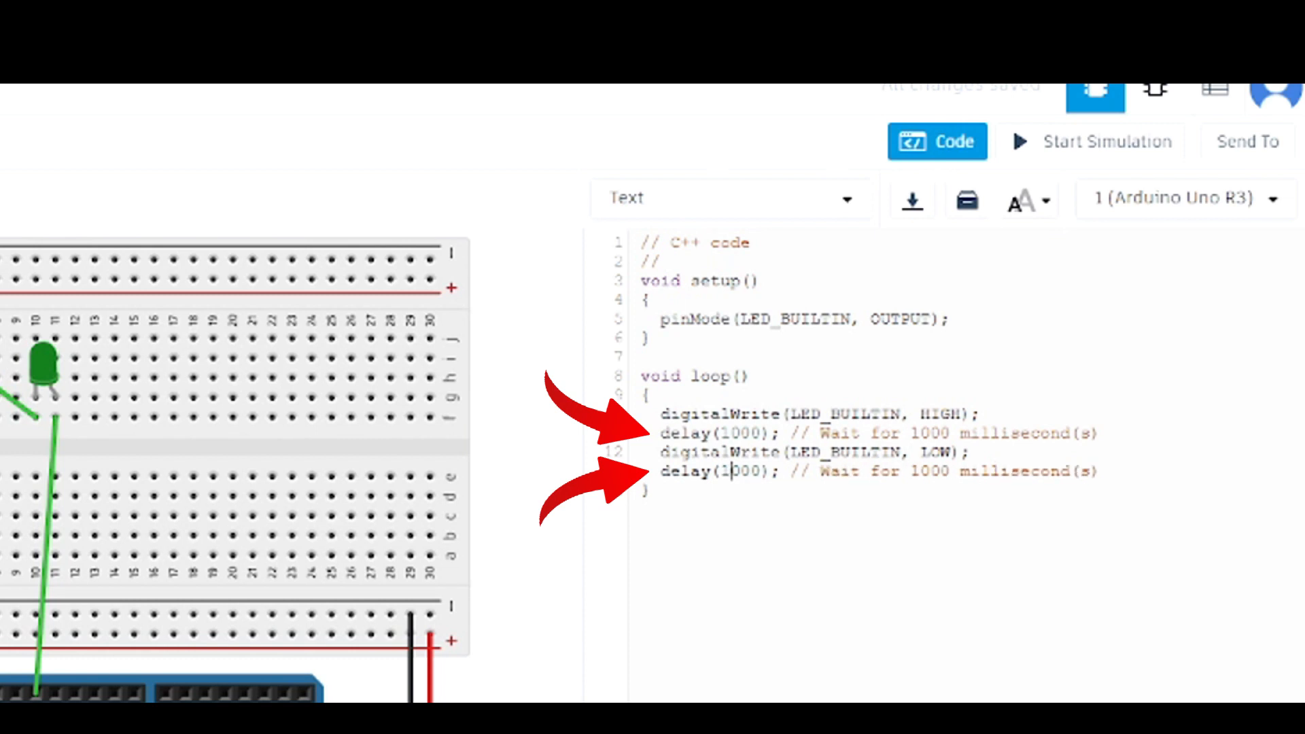
pyautogui.press('BackSpace')
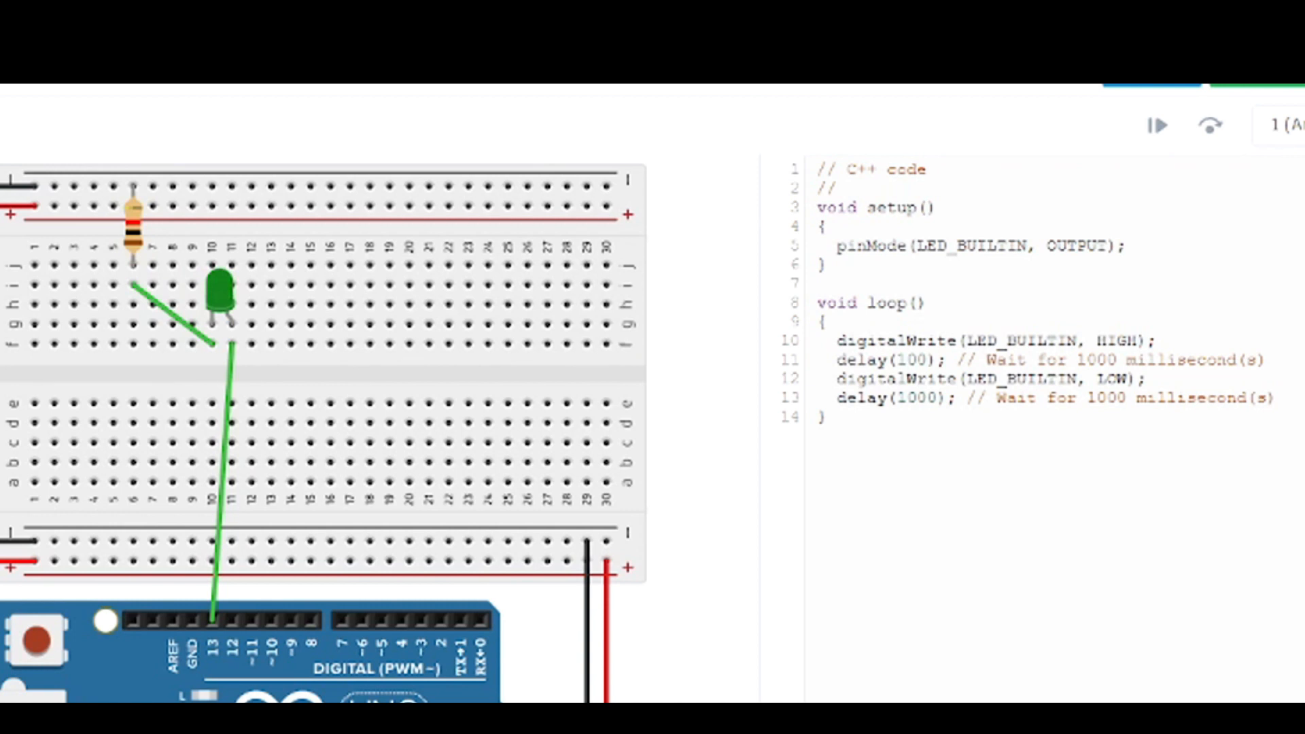
pyautogui.click(1264, 85)
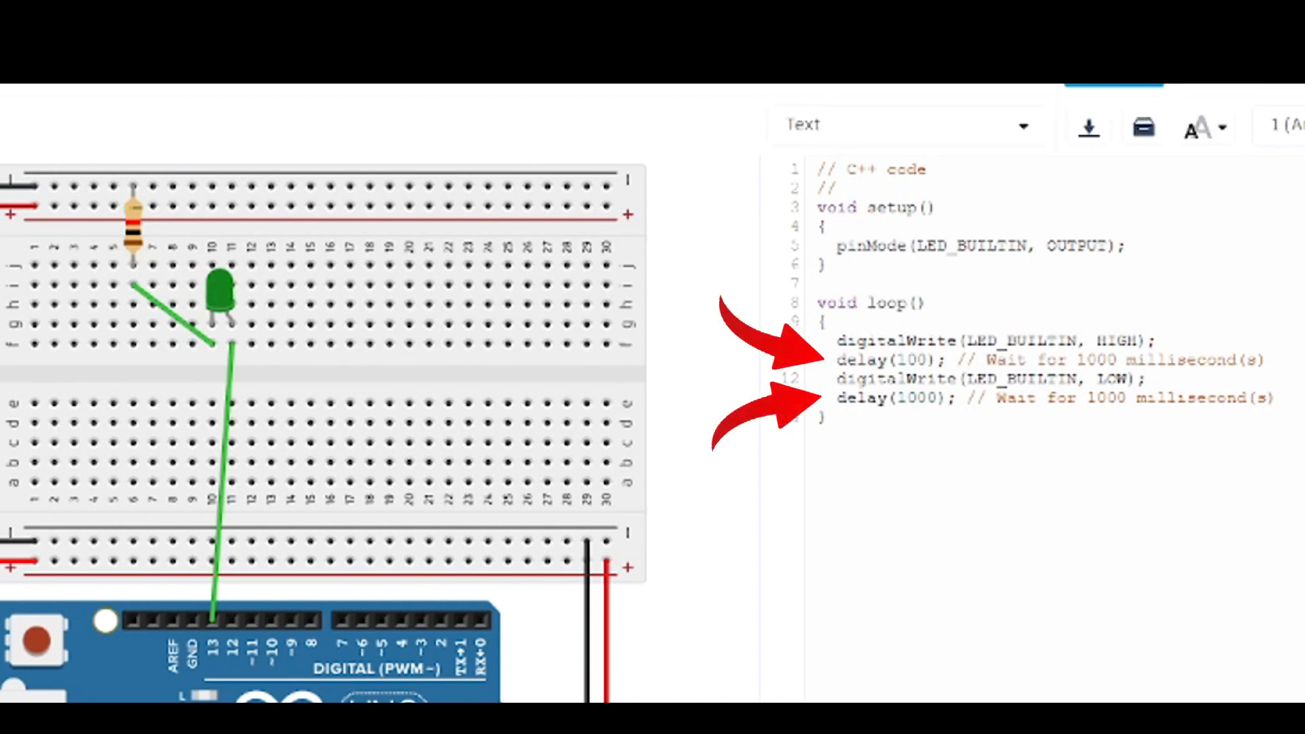
# - Set the delay after HIGH to 1000 and the delay after LOW to 100, and simulate the blinking
pyautogui.write('0')
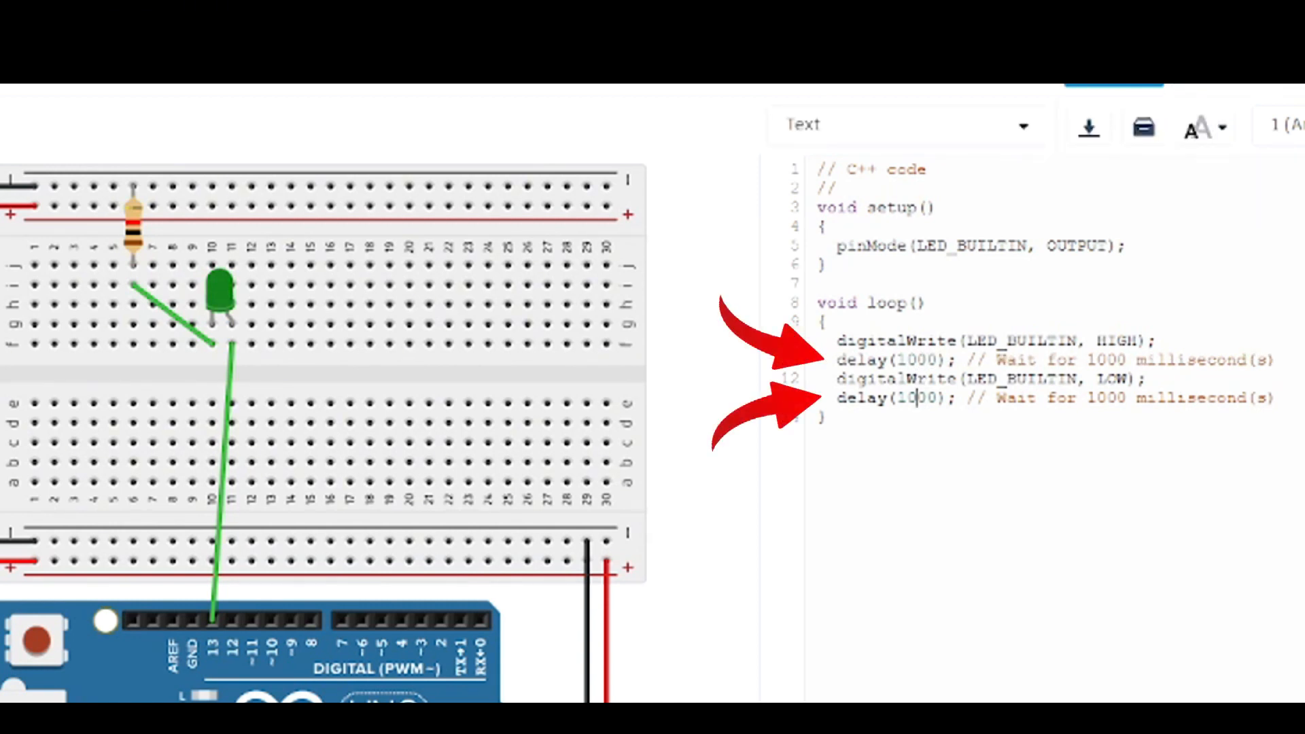
pyautogui.press('Delete')
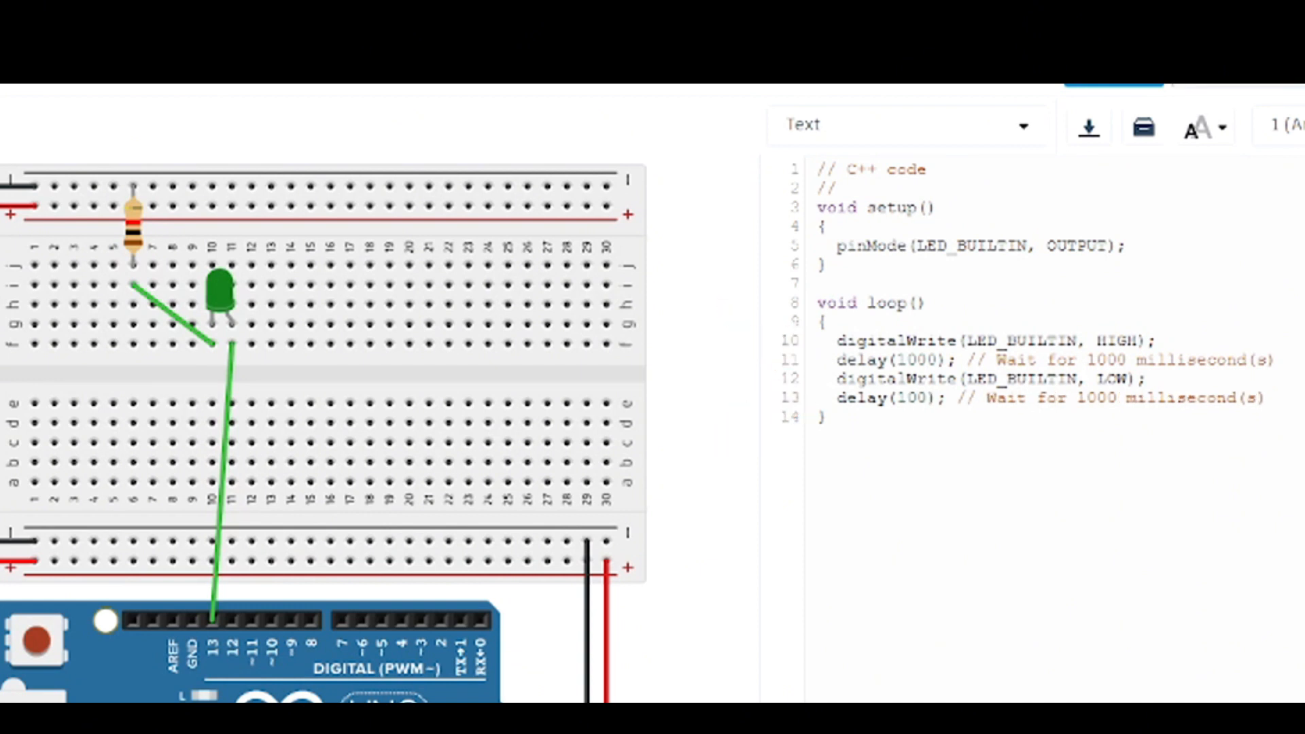
pyautogui.click(1264, 85)
pyautogui.click(827, 416)
pyautogui.click(1265, 85)
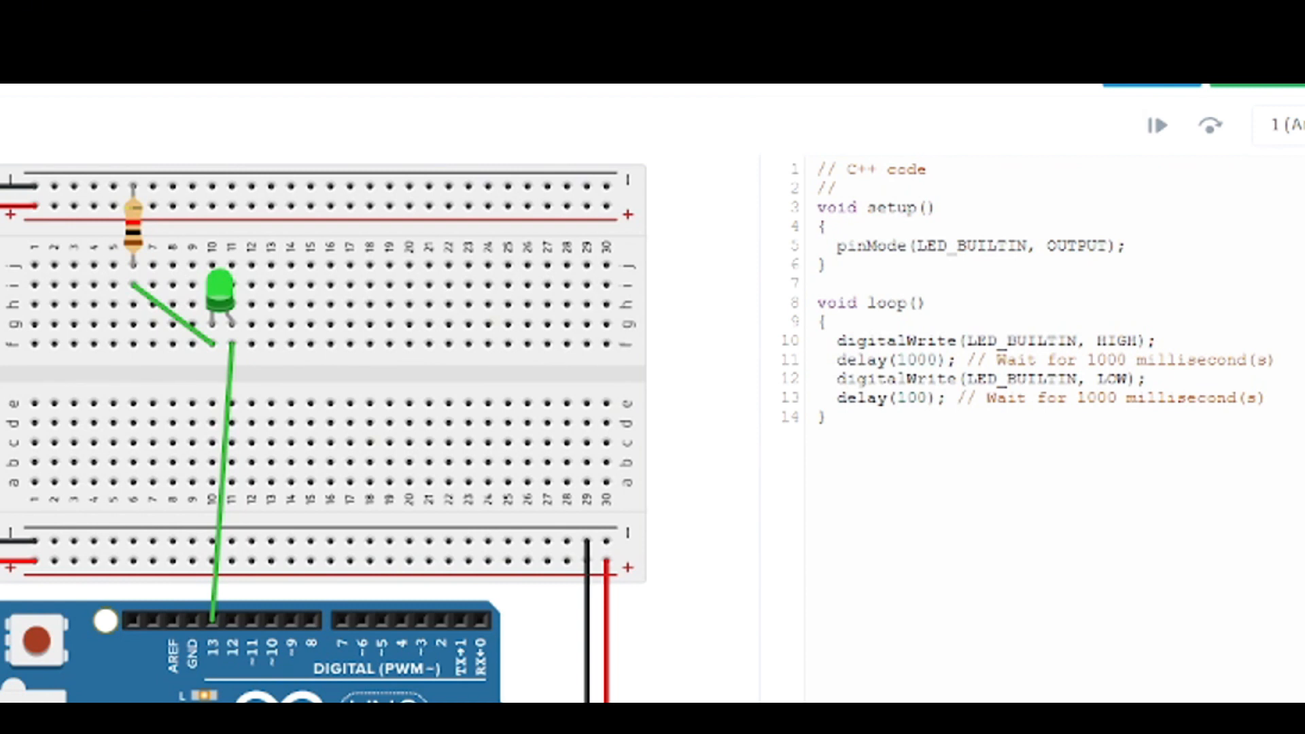
pyautogui.click(1261, 85)
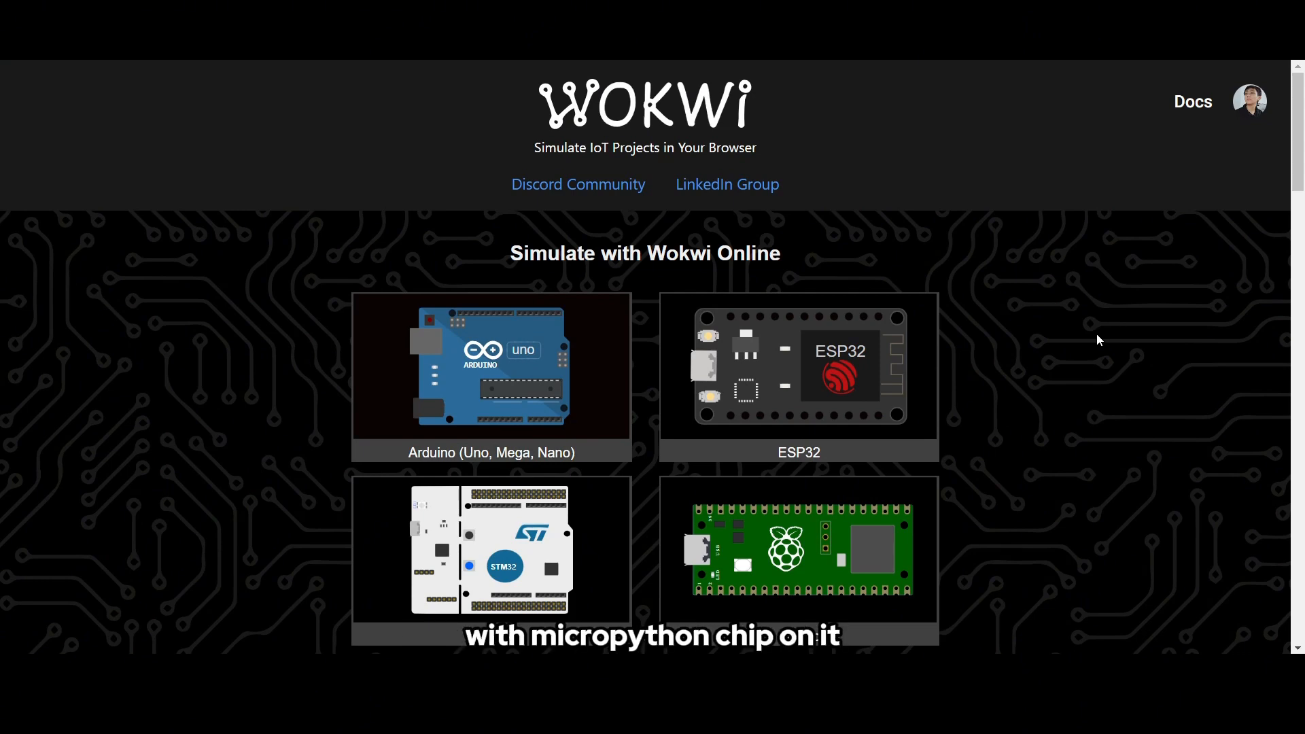
# - On the Wokwi site, create a new MicroPython on ESP32 project from the MicroPython starter templates
pyautogui.scroll(-12, 1097, 336)
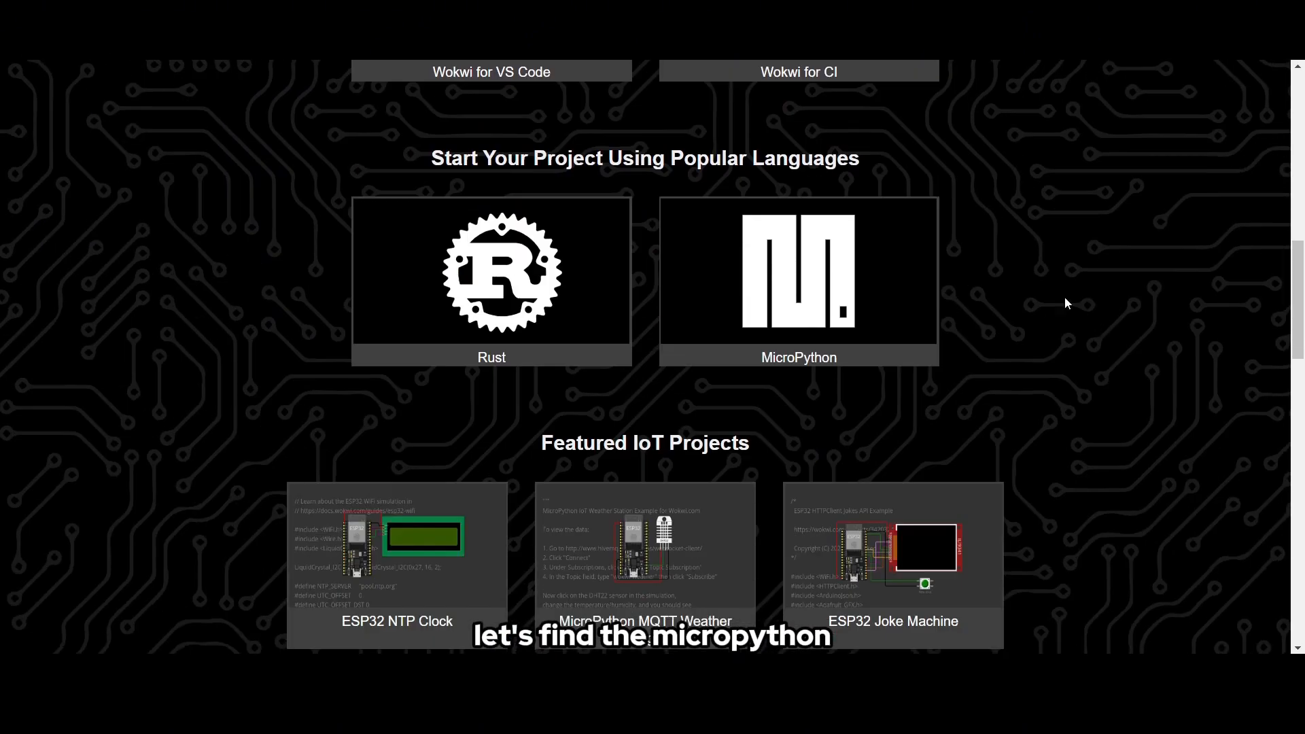
pyautogui.click(867, 289)
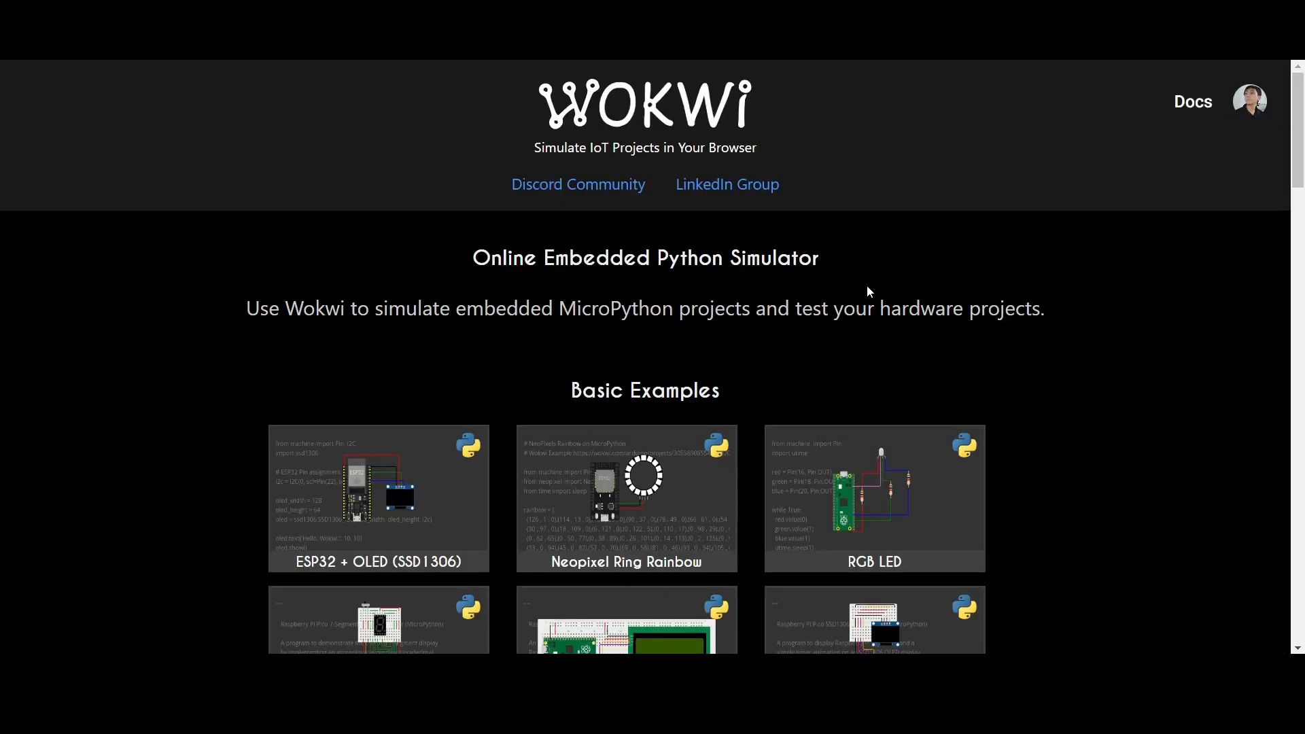
pyautogui.scroll(-12, 1067, 293)
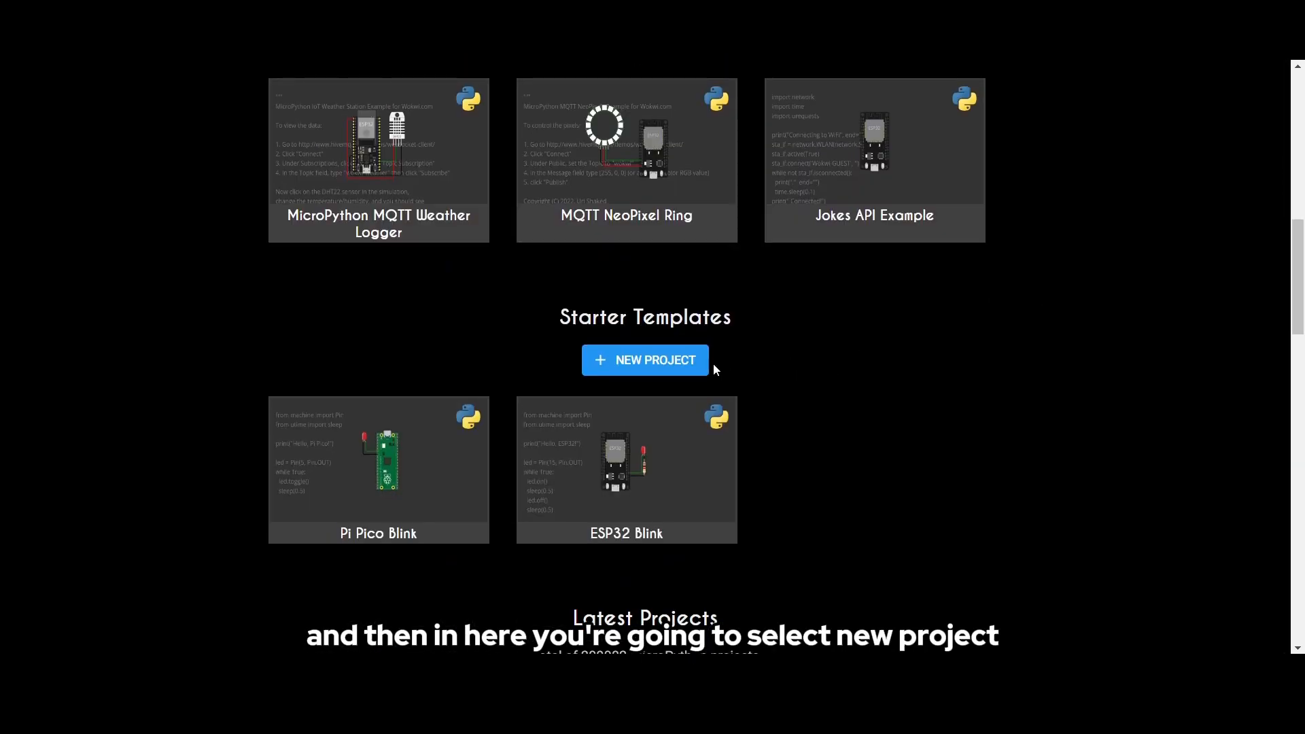
pyautogui.click(673, 362)
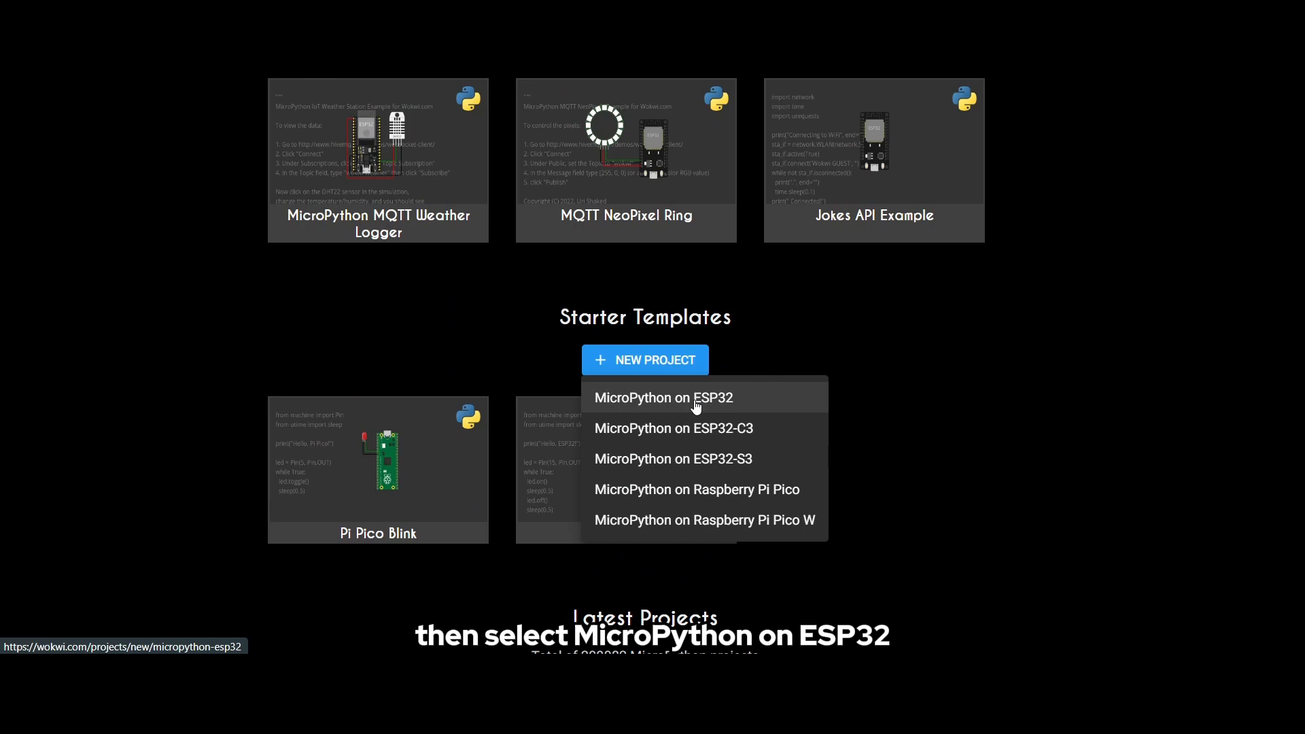
pyautogui.click(696, 399)
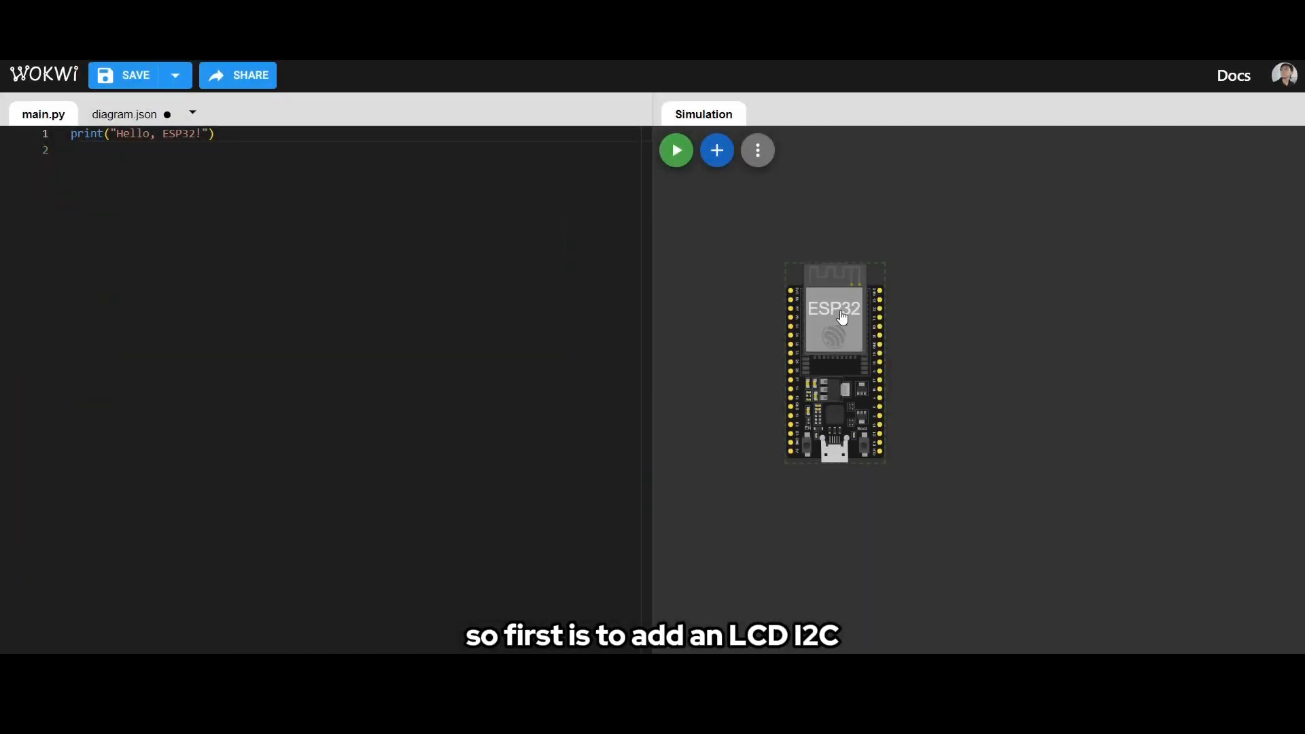
# - Add an LCD 16x2 (I2C) display to the diagram and place it to the right of the ESP32 board
pyautogui.click(723, 151)
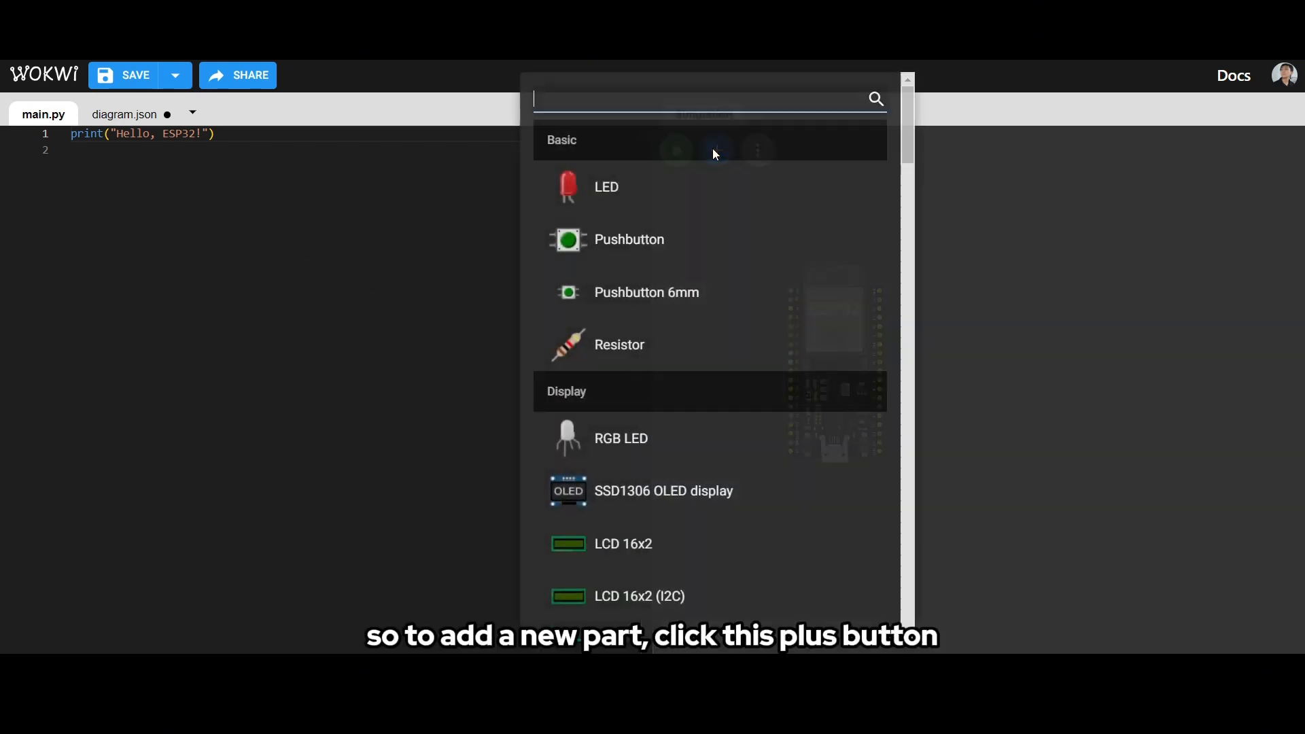
pyautogui.write('i2c')
pyautogui.click(641, 182)
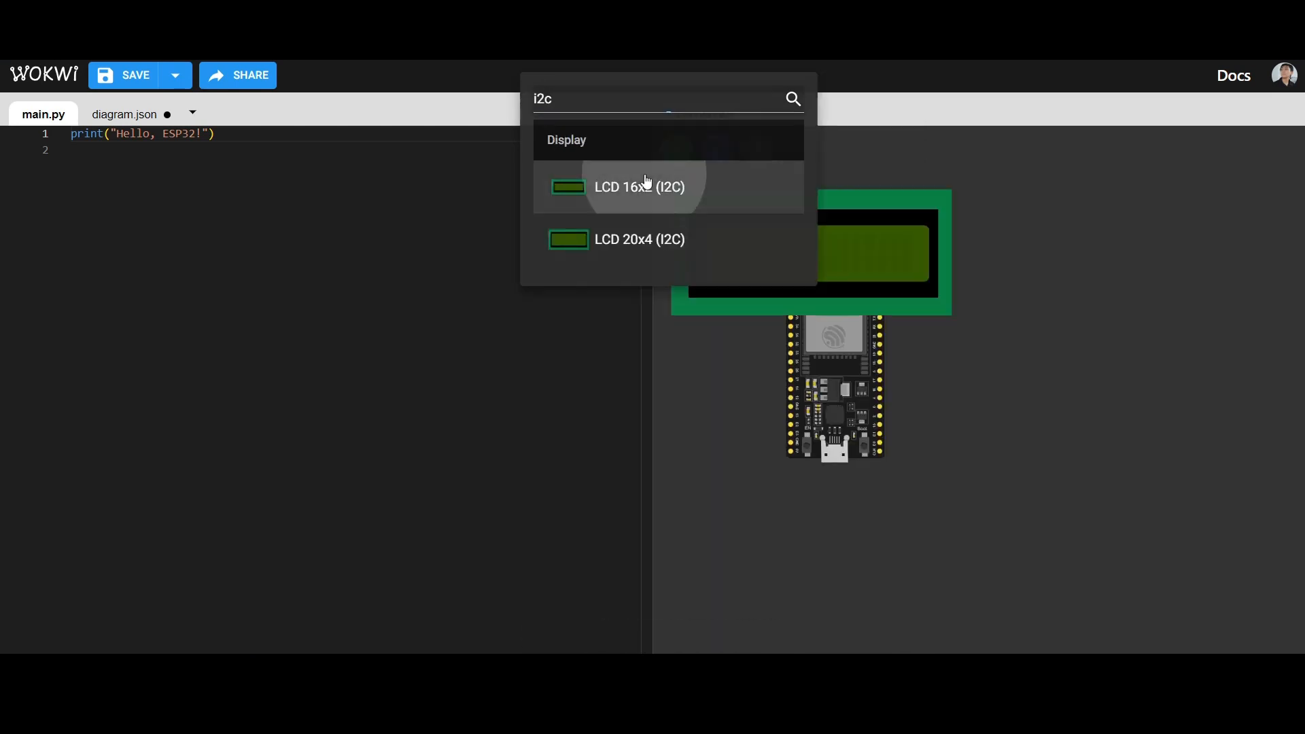
pyautogui.moveTo(815, 233); pyautogui.dragTo(1110, 320)
pyautogui.scroll(3, 1054, 443)
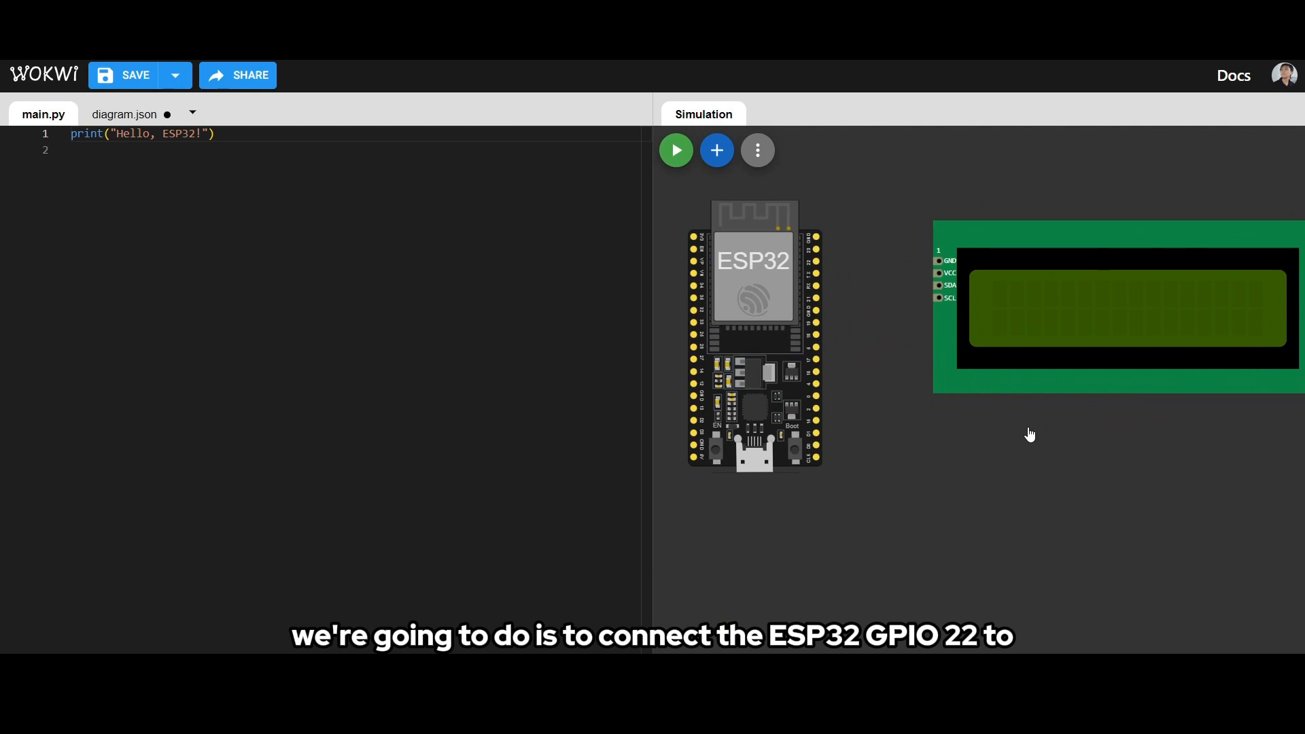
# - Wire the ESP32's GPIO 22 pin to the LCD's SCL pin
pyautogui.scroll(-2, 979, 412)
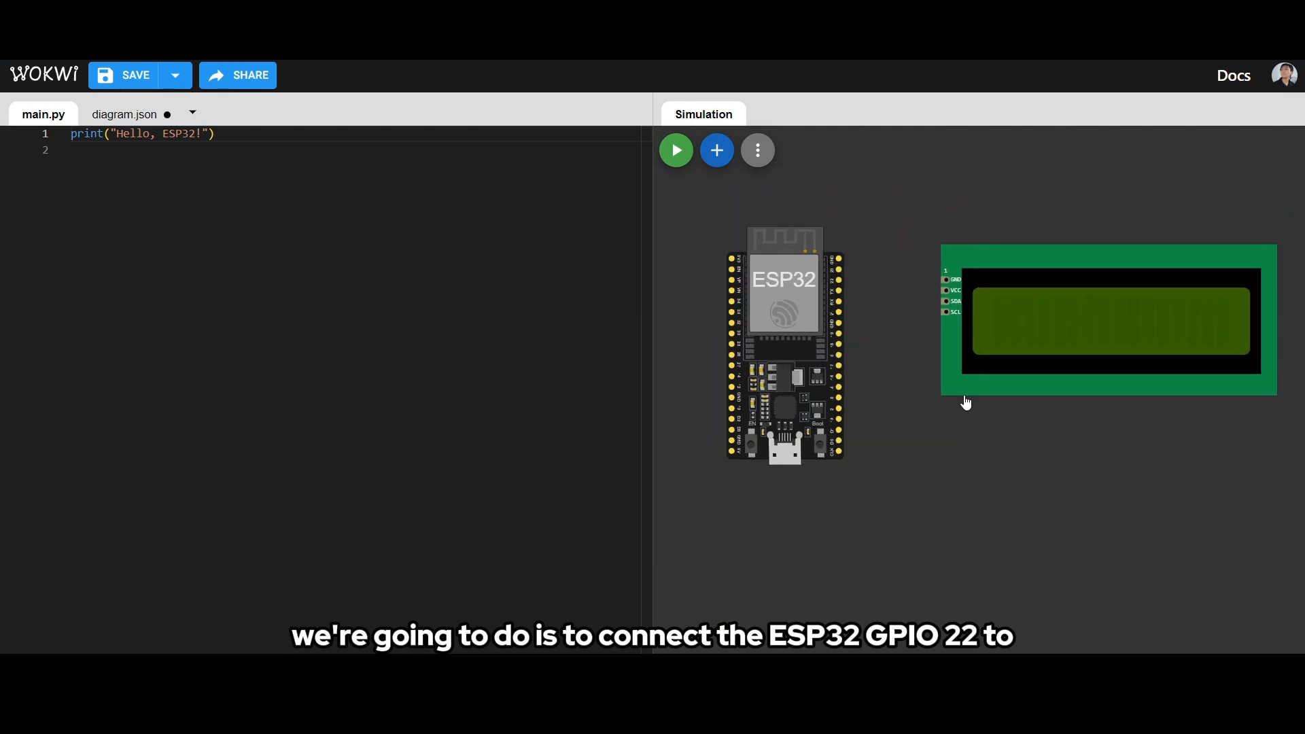
pyautogui.scroll(3, 963, 404)
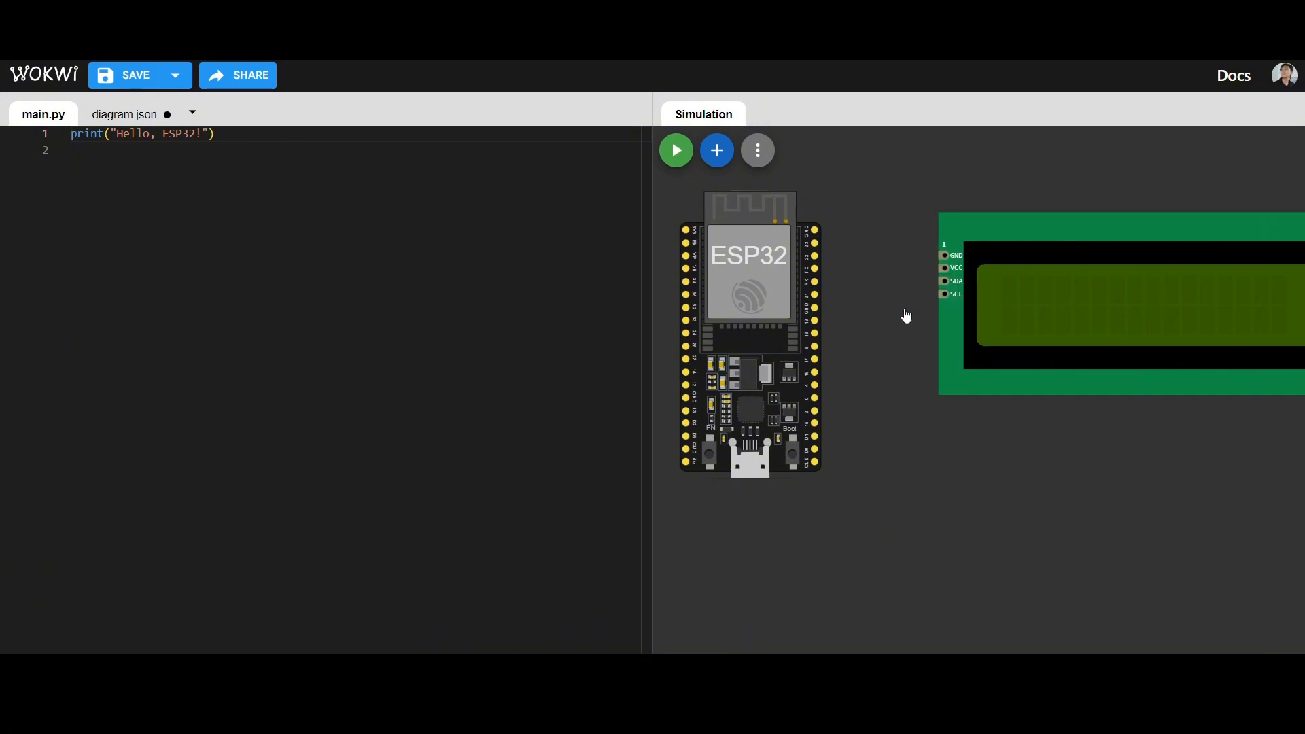
pyautogui.scroll(3, 863, 320)
pyautogui.click(784, 228)
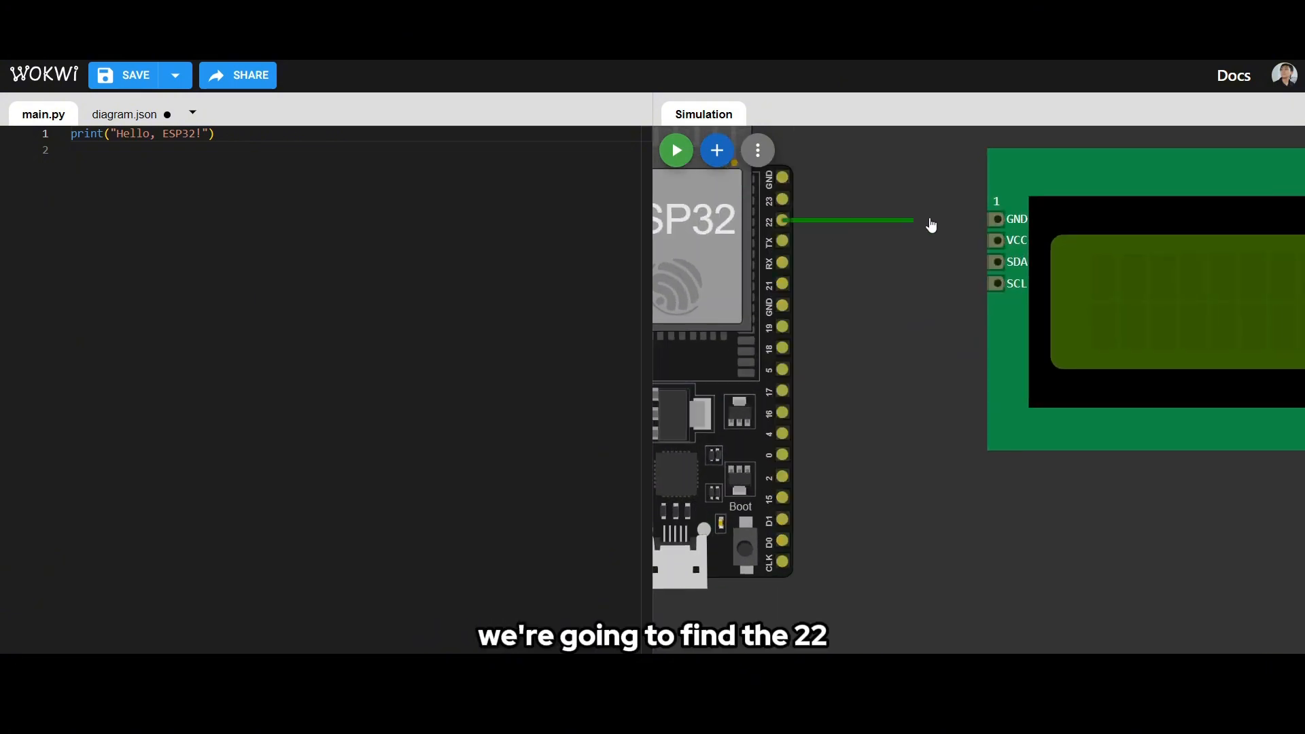
pyautogui.click(997, 284)
# - Wire the LCD's SDA pin to the ESP32's GPIO 21 pin
pyautogui.scroll(-2, 961, 340)
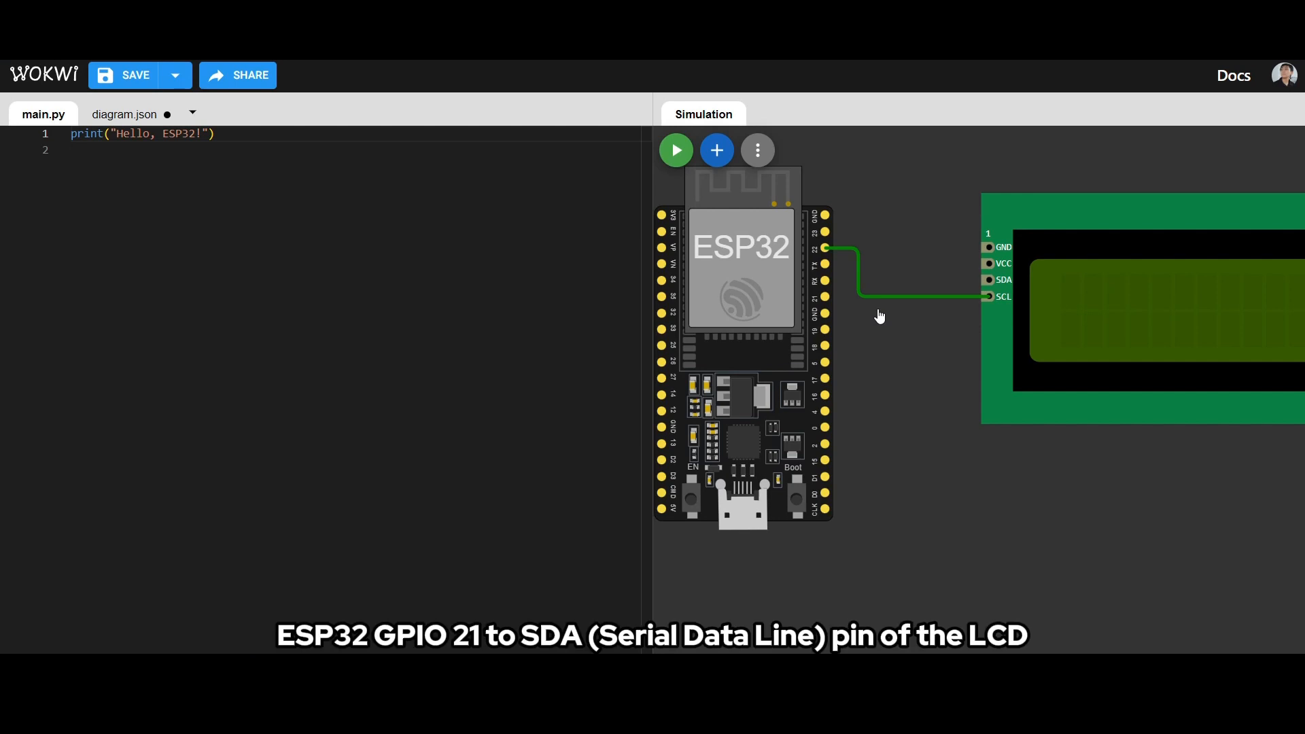
pyautogui.scroll(1, 879, 346)
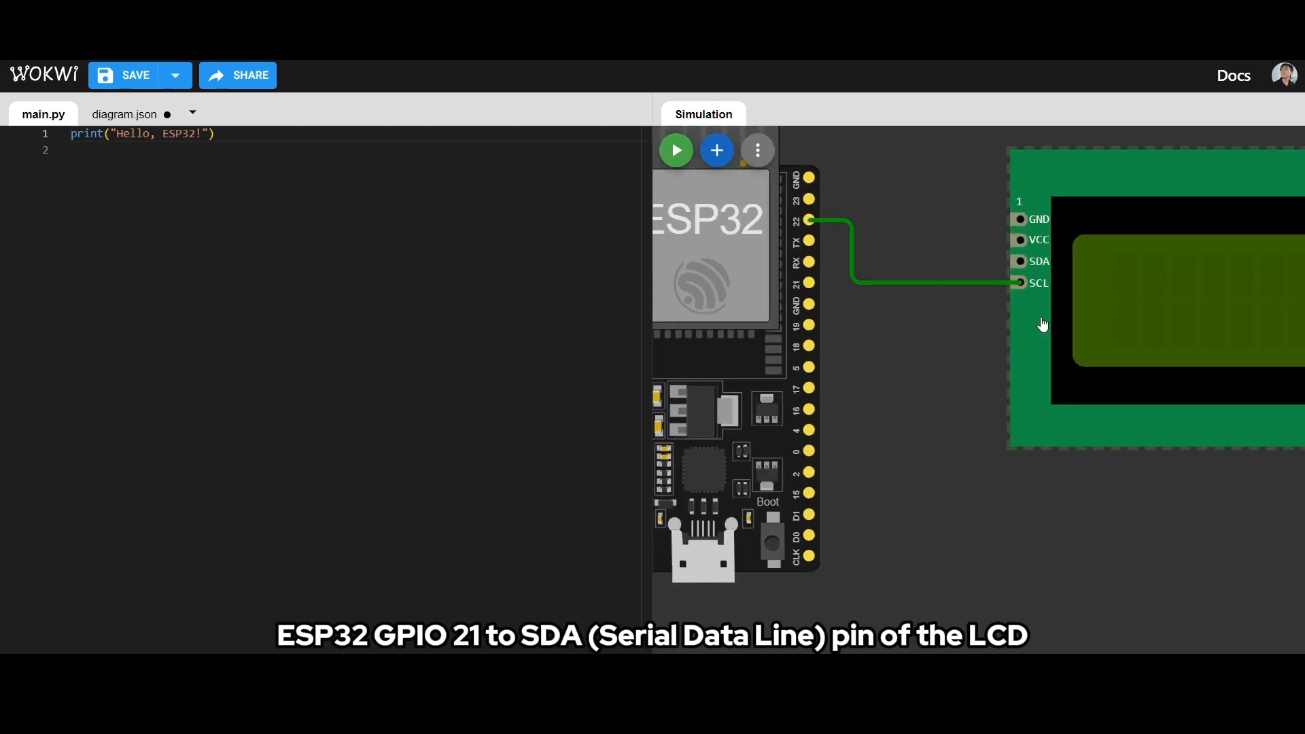
pyautogui.click(1026, 269)
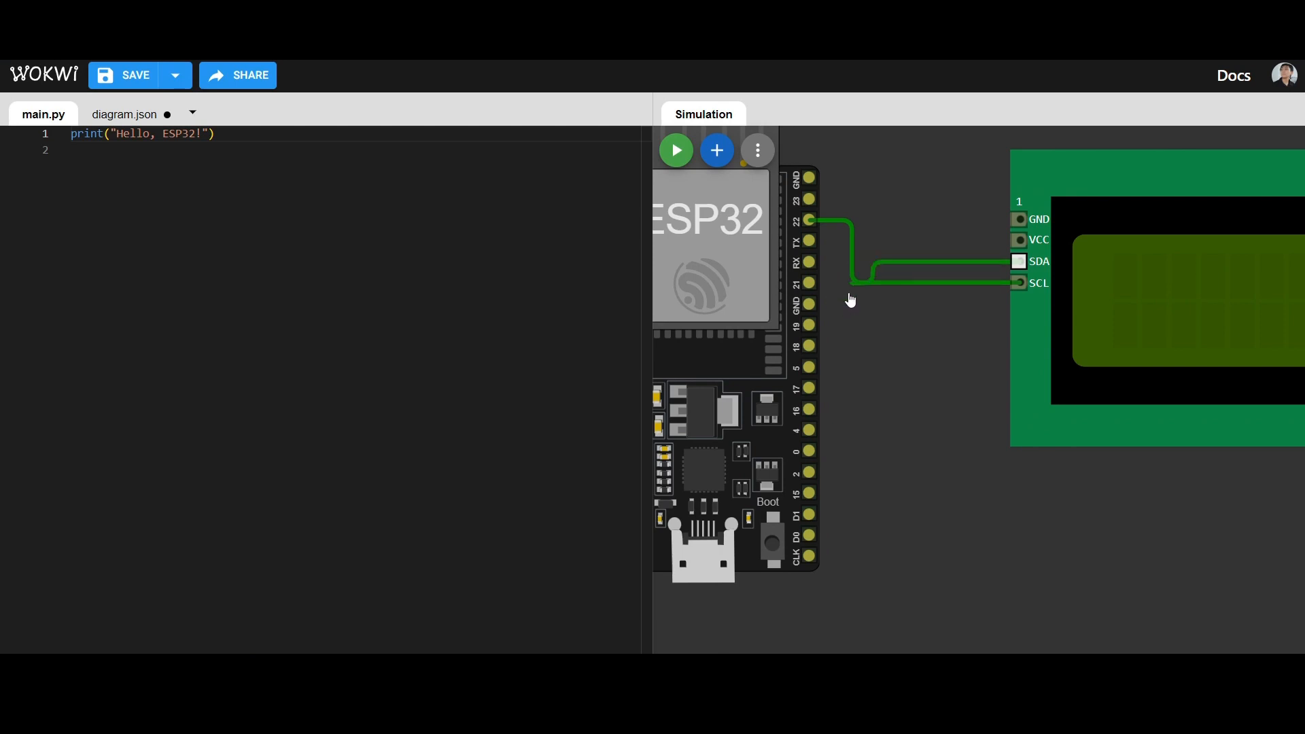
pyautogui.click(810, 285)
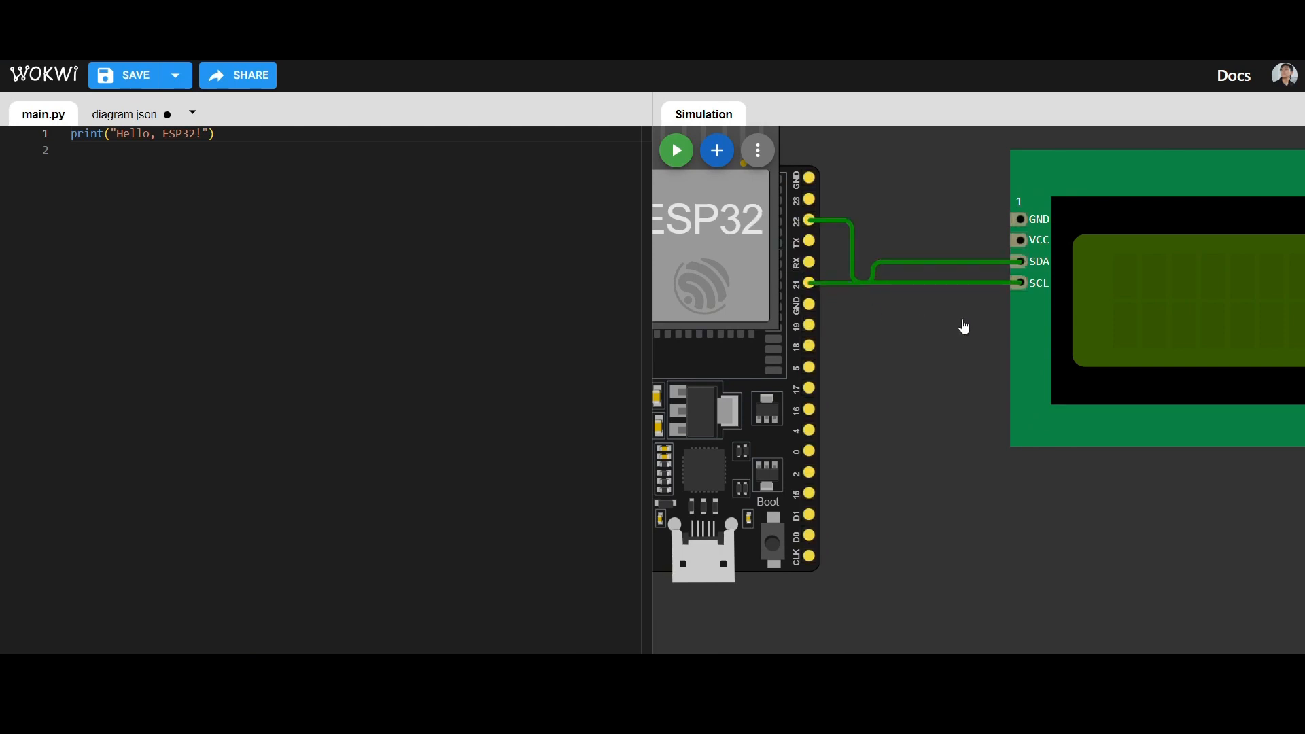
# - Wire the ESP32's VN pin to the LCD's VCC pin, routing the wire around and above the board
pyautogui.scroll(-1, 963, 327)
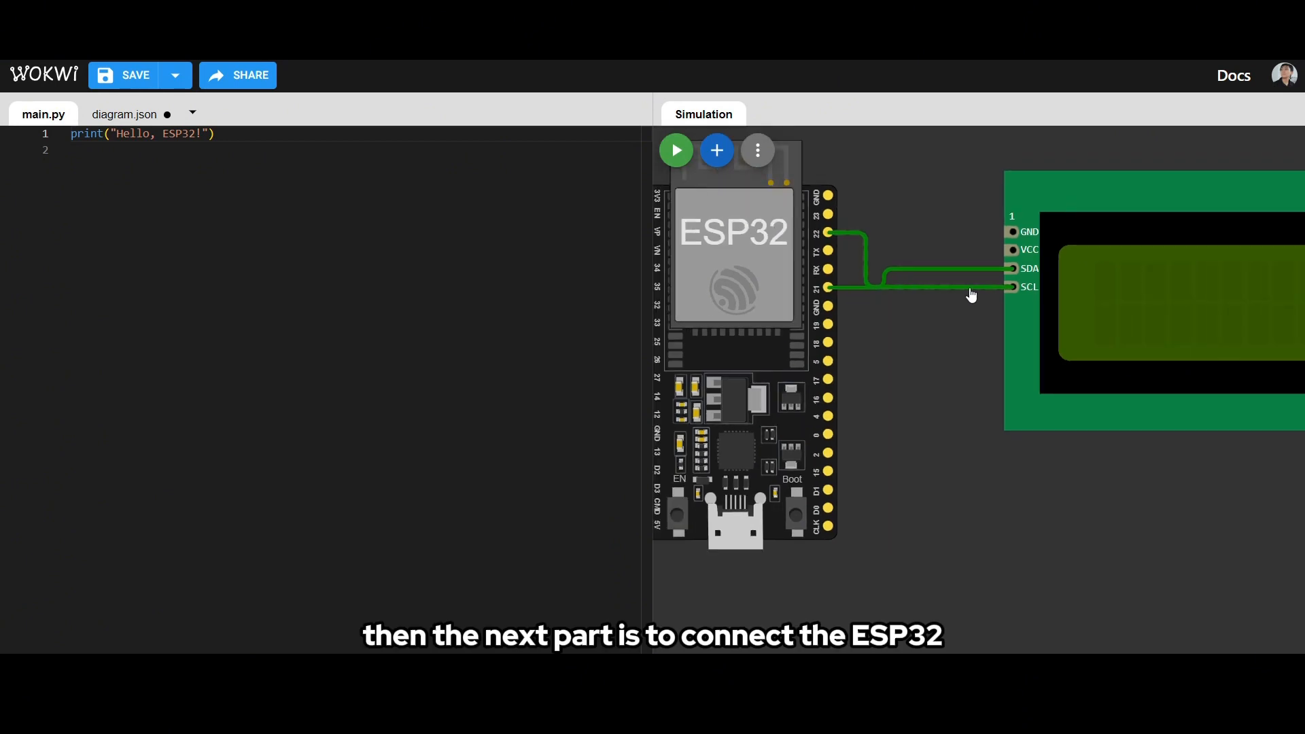
pyautogui.scroll(-1, 878, 353)
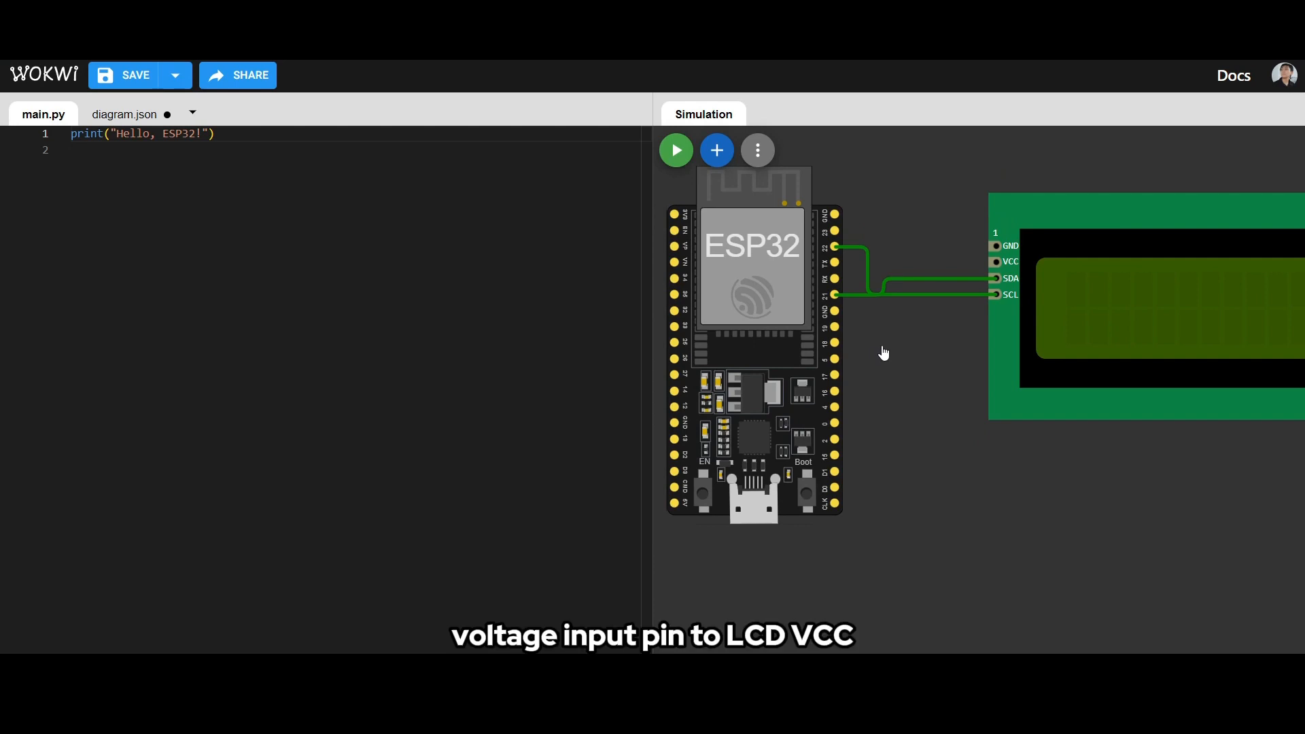
pyautogui.scroll(1, 912, 361)
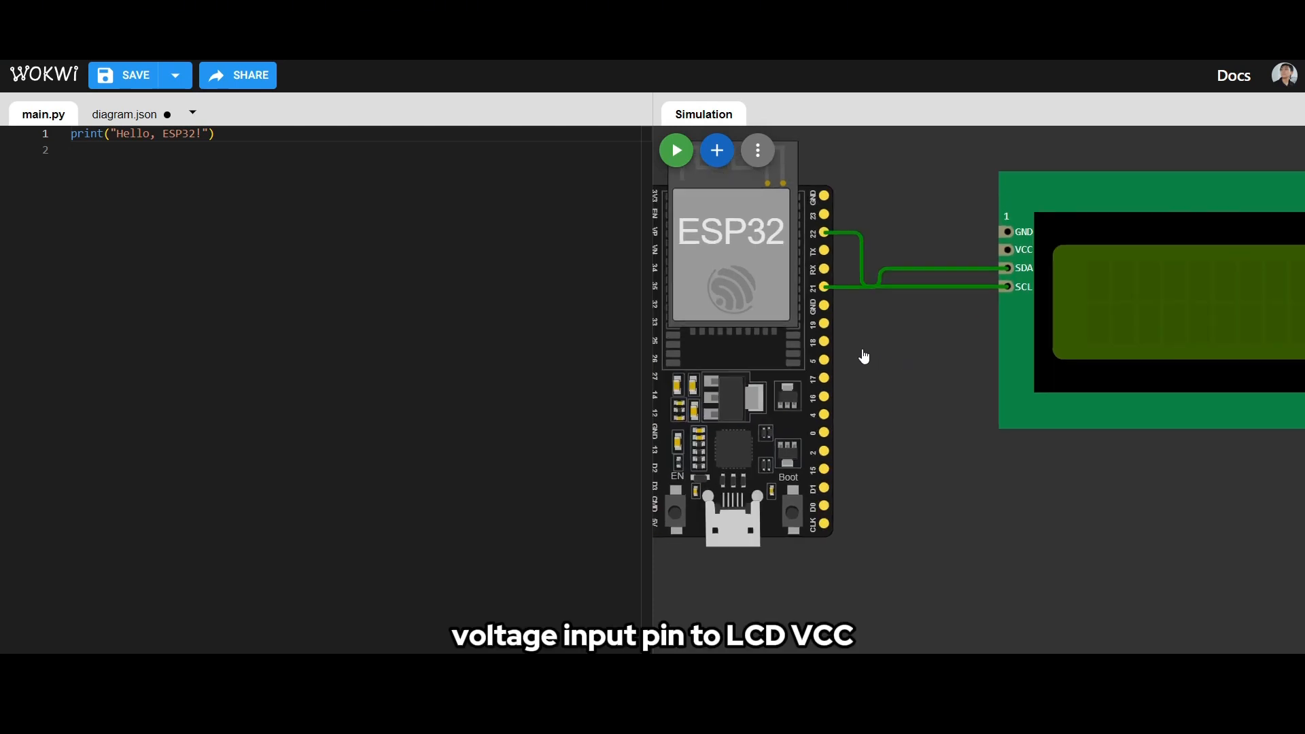
pyautogui.click(735, 428)
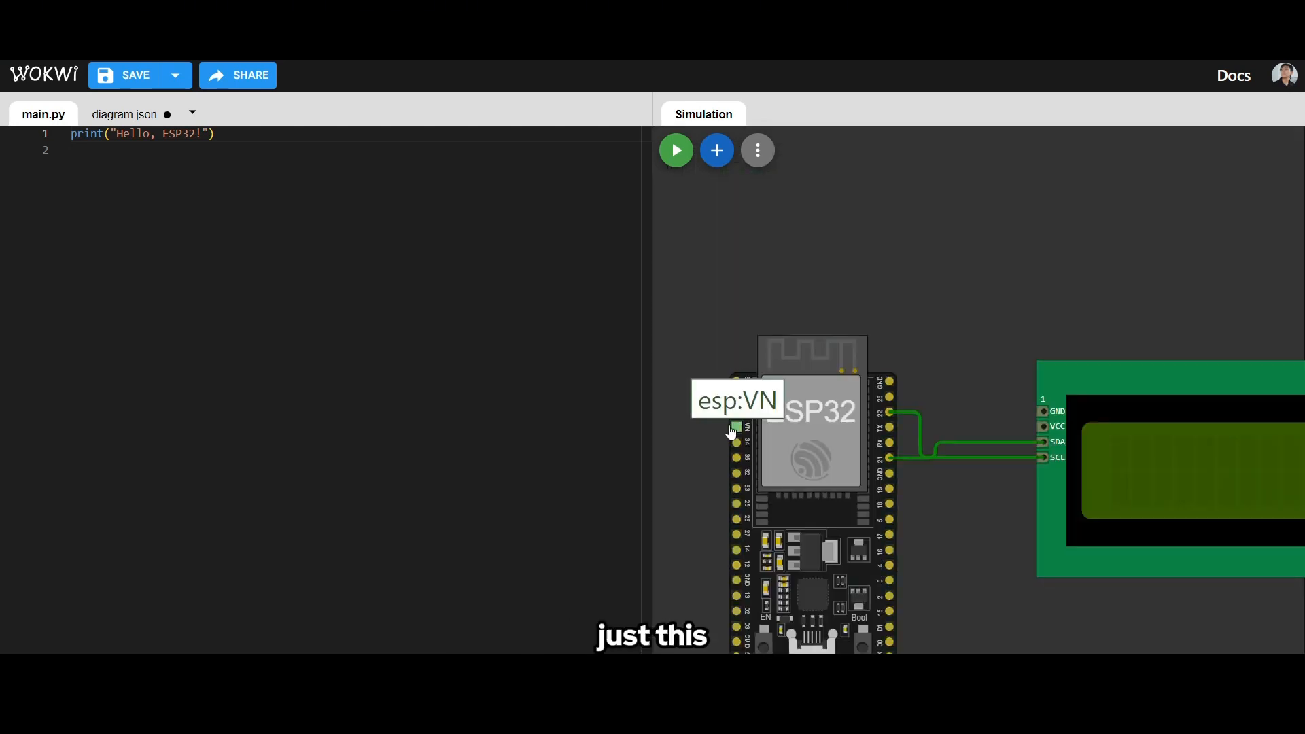
pyautogui.click(707, 320)
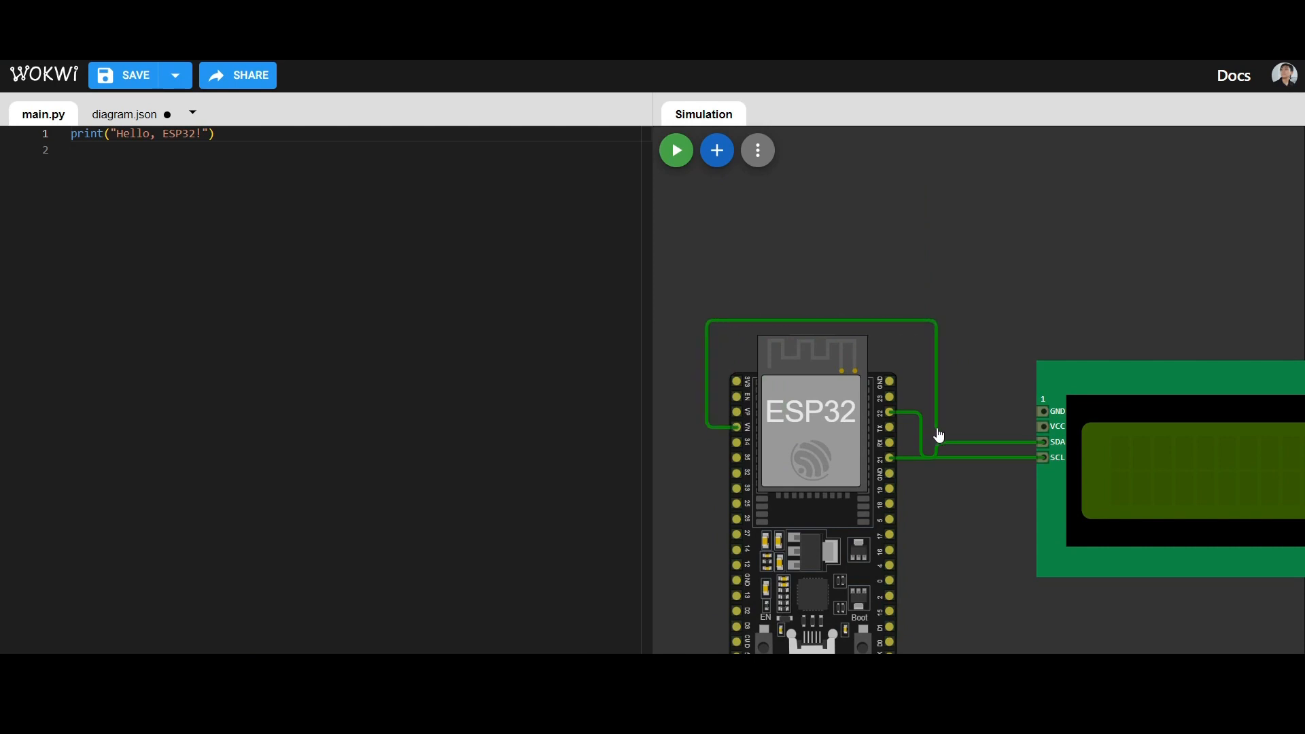
pyautogui.click(937, 427)
pyautogui.click(1042, 427)
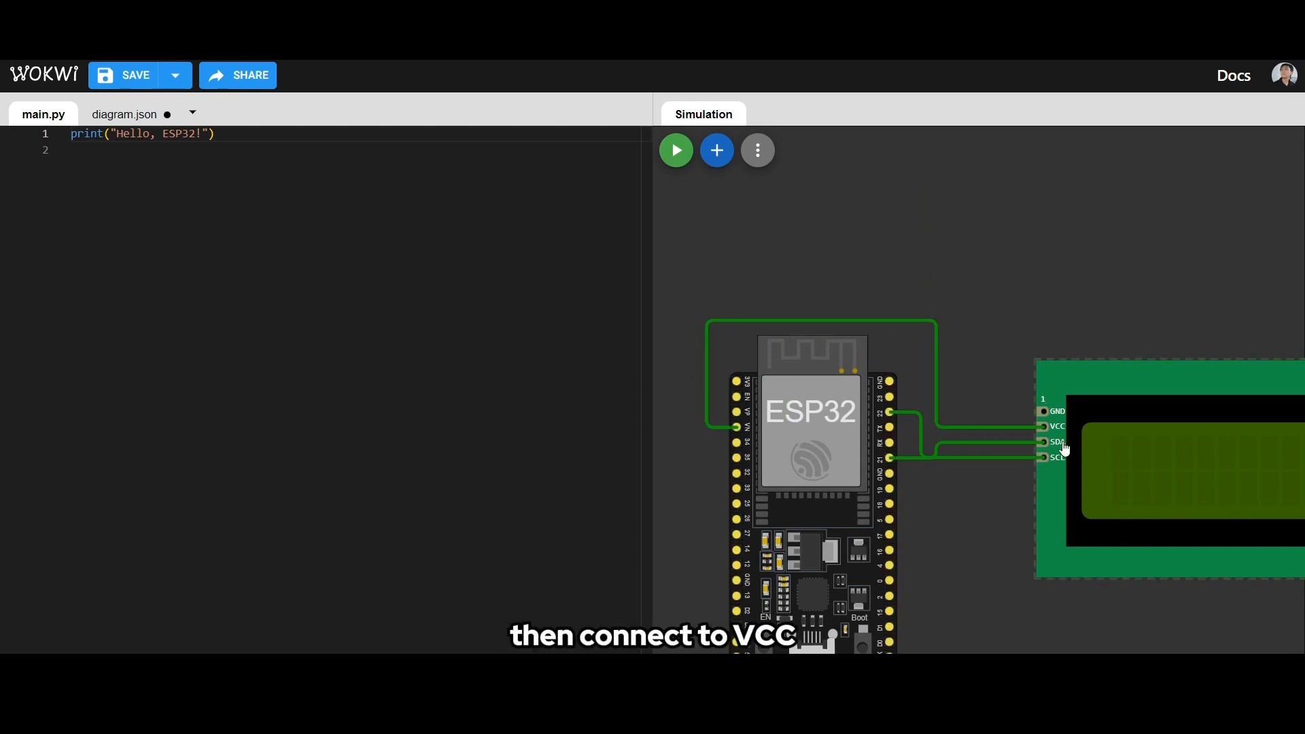
# - Wire the ESP32's upper GND pin, on the side facing the LCD, to the LCD's GND pin
pyautogui.scroll(2, 999, 490)
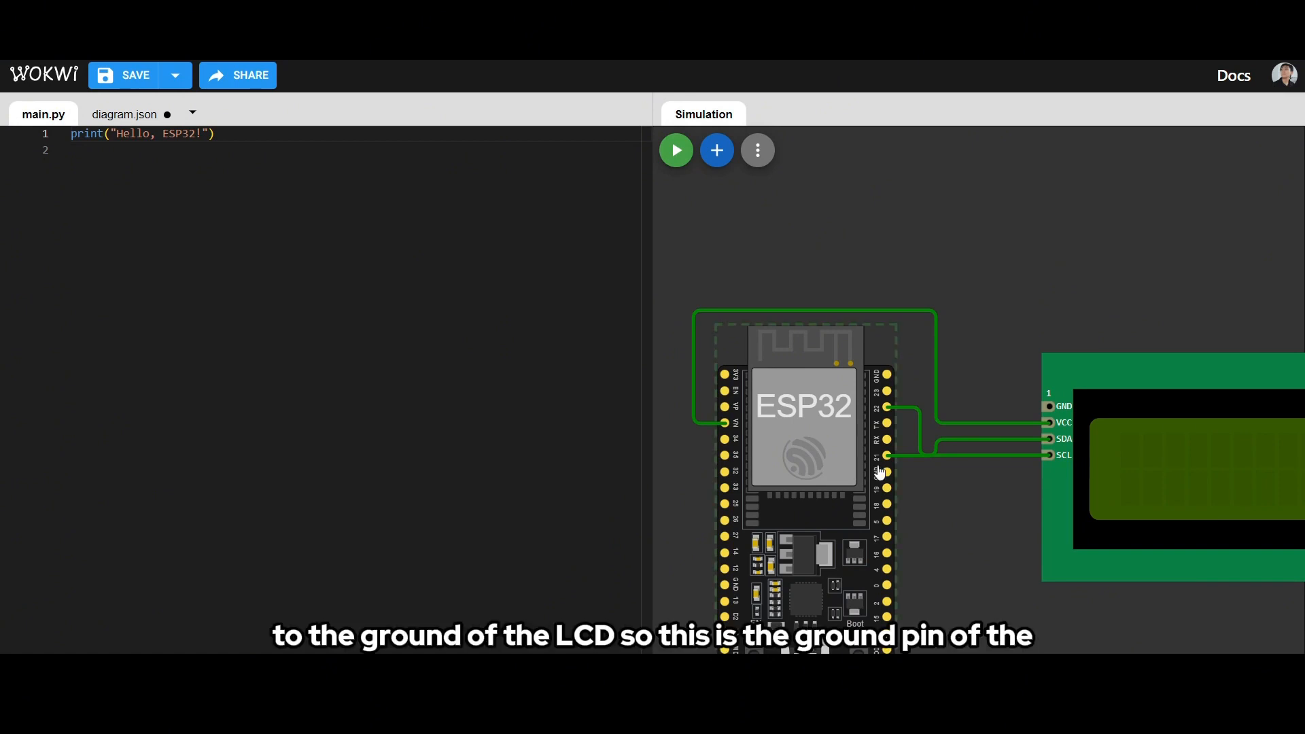
pyautogui.scroll(1, 880, 472)
pyautogui.click(884, 357)
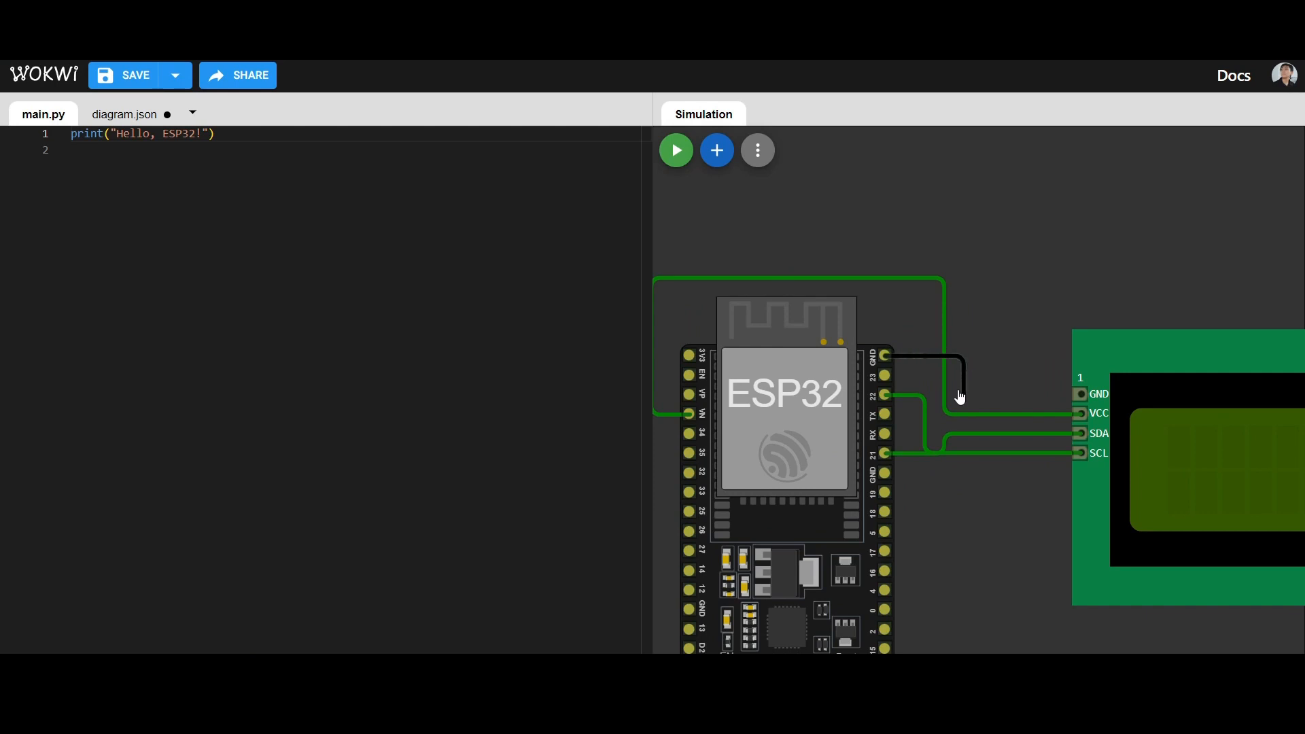
pyautogui.click(964, 396)
pyautogui.click(1080, 395)
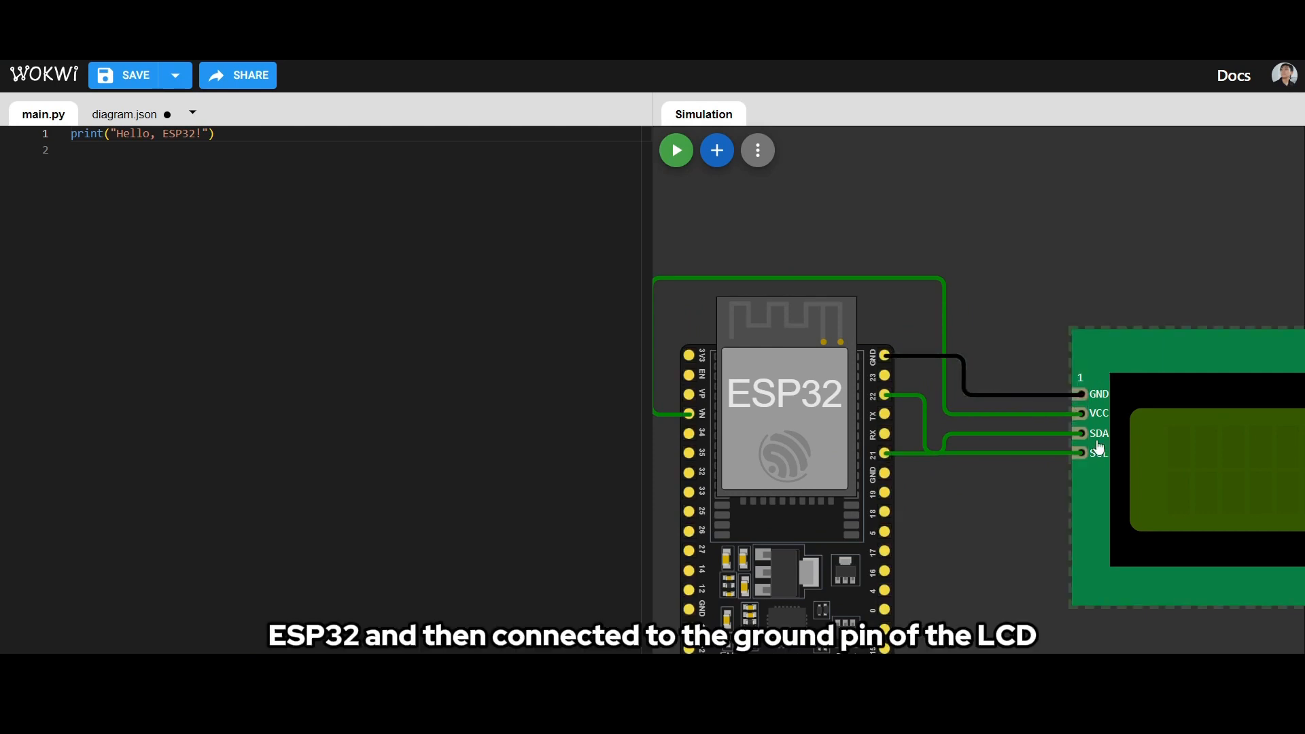
# - Add a PIR Motion Sensor to the diagram and place it above the gap between the ESP32 and the LCD
pyautogui.scroll(-4, 1082, 442)
pyautogui.scroll(4, 1030, 521)
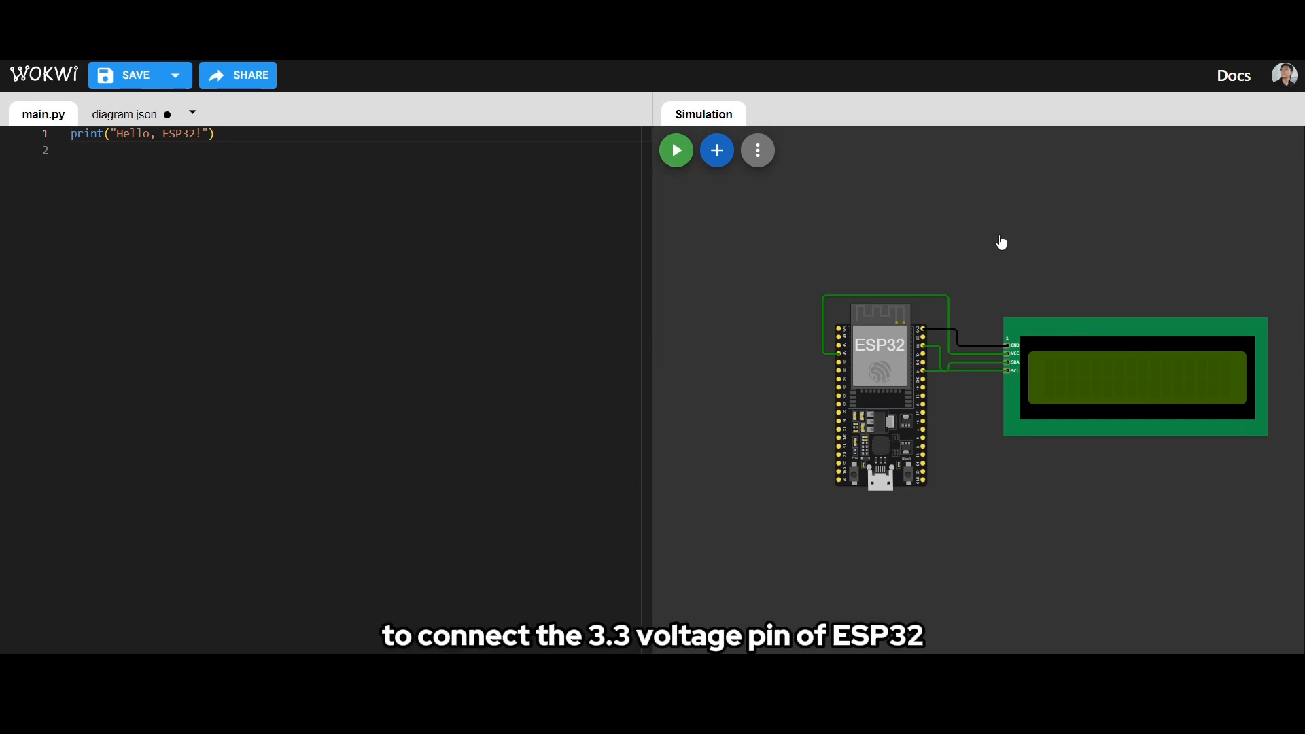
pyautogui.scroll(1, 1002, 243)
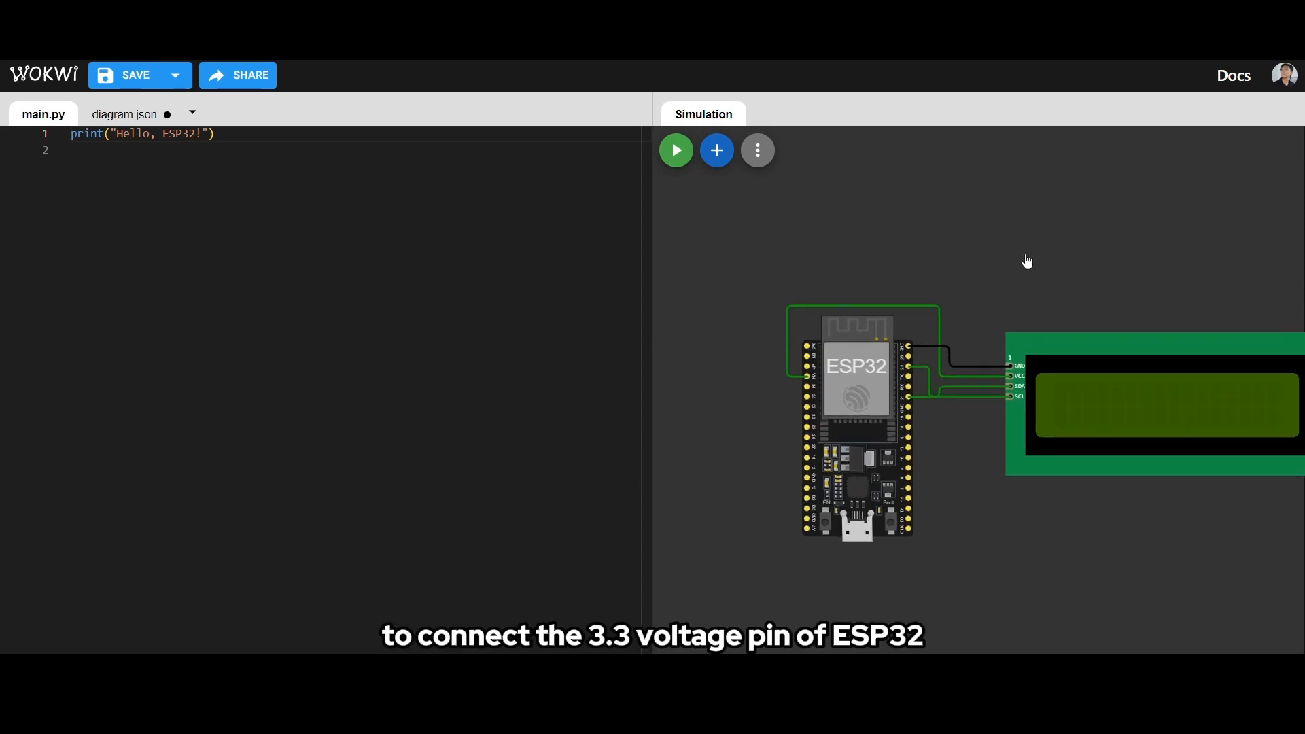
pyautogui.scroll(-3, 1060, 279)
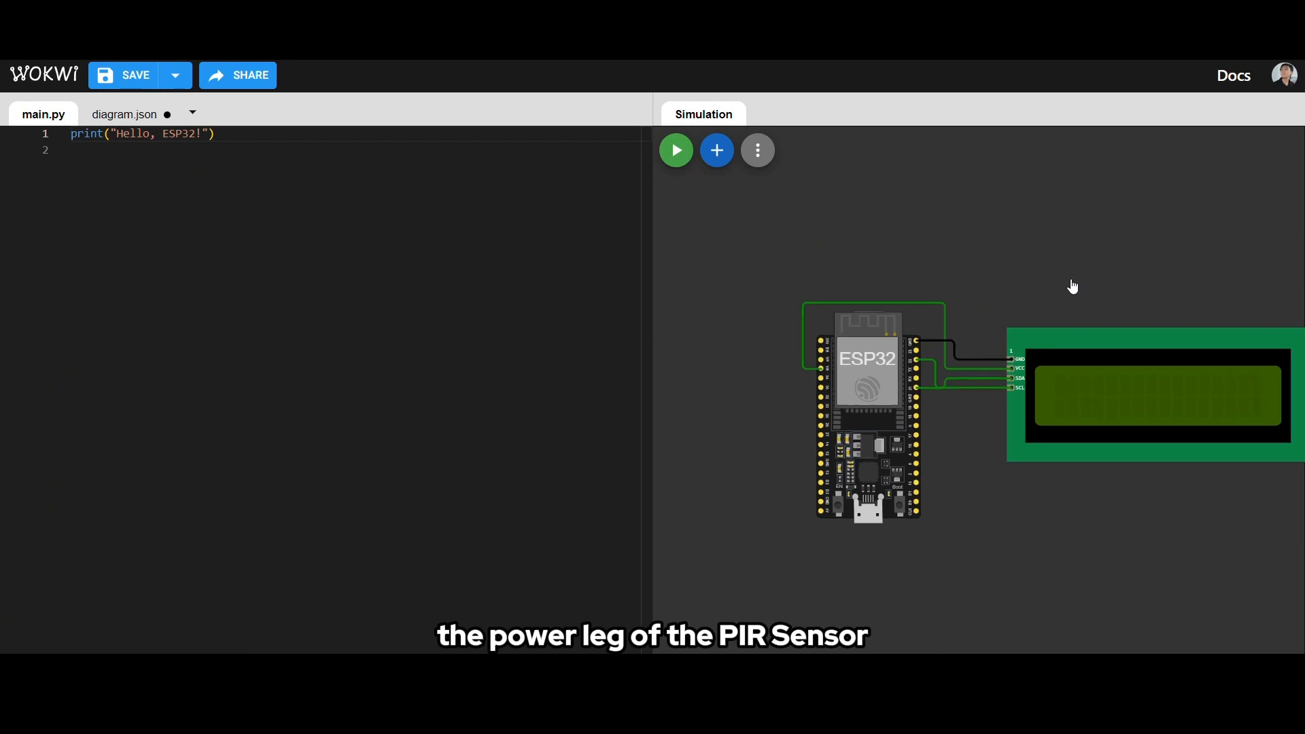
pyautogui.click(718, 151)
pyautogui.write('pir se')
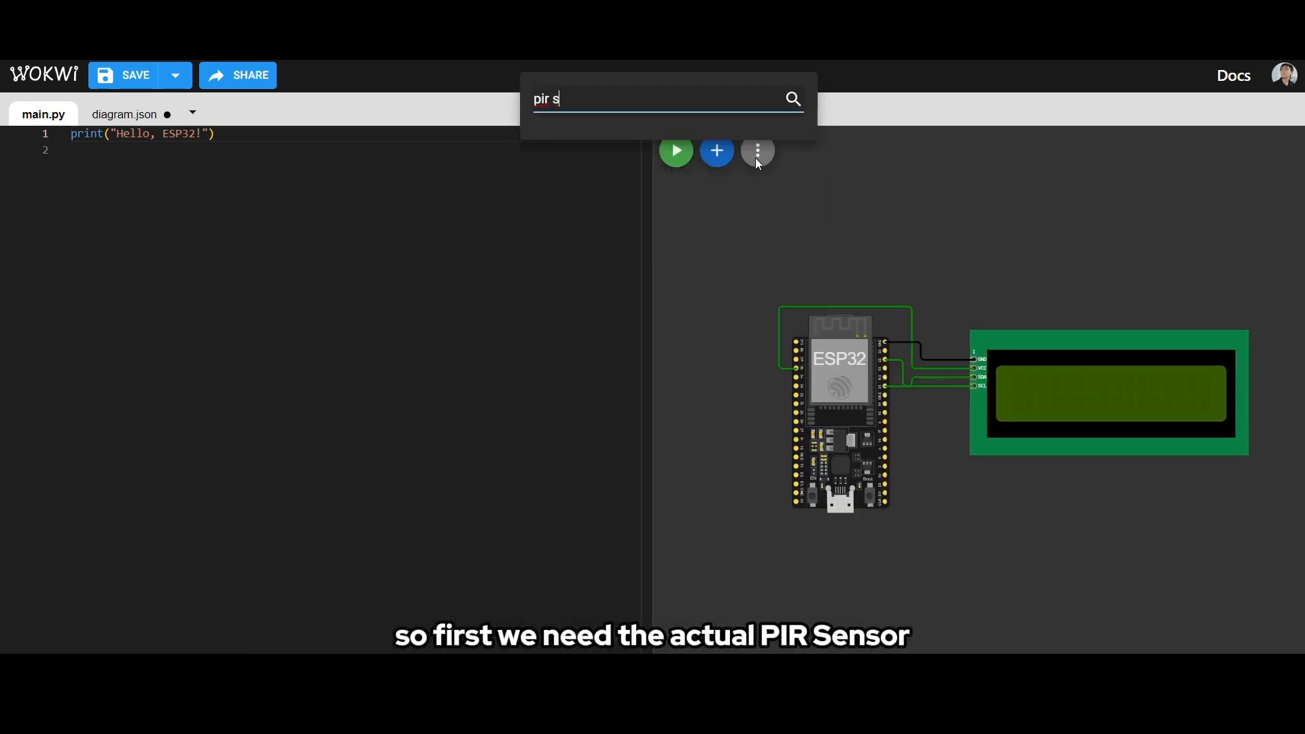
pyautogui.press('BackSpace')
pyautogui.press('BackSpace')
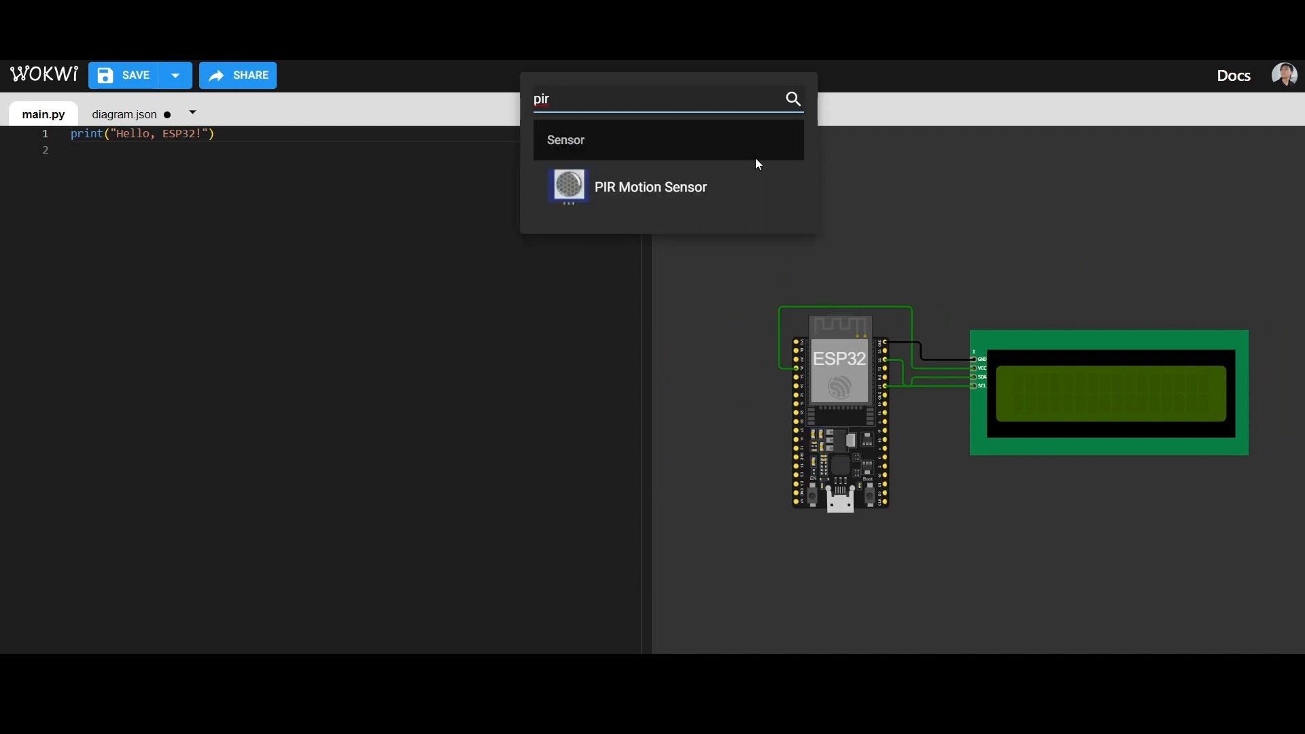
pyautogui.click(621, 196)
pyautogui.moveTo(722, 212); pyautogui.dragTo(981, 167)
# - Wire the ESP32's 3V3 pin to the PIR sensor's VCC (+) pin, routing the wire above the board
pyautogui.scroll(2, 1003, 268)
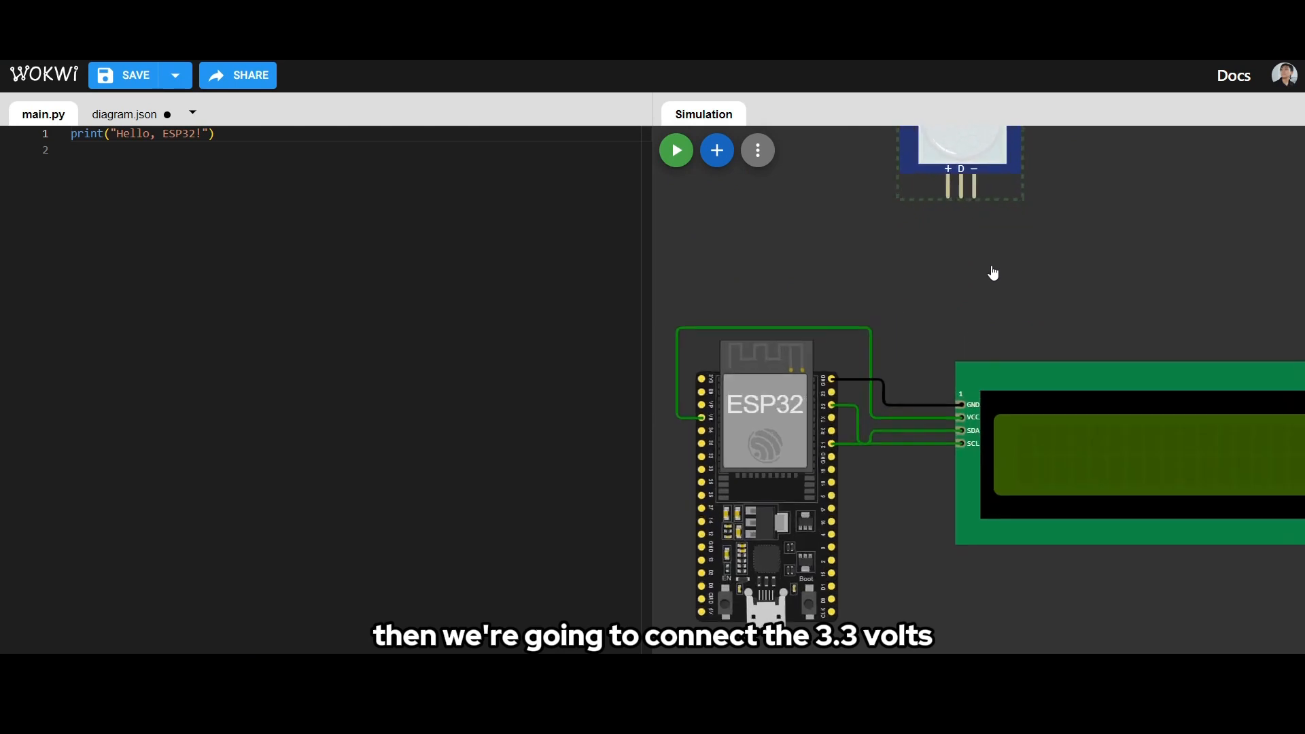
pyautogui.scroll(2, 821, 273)
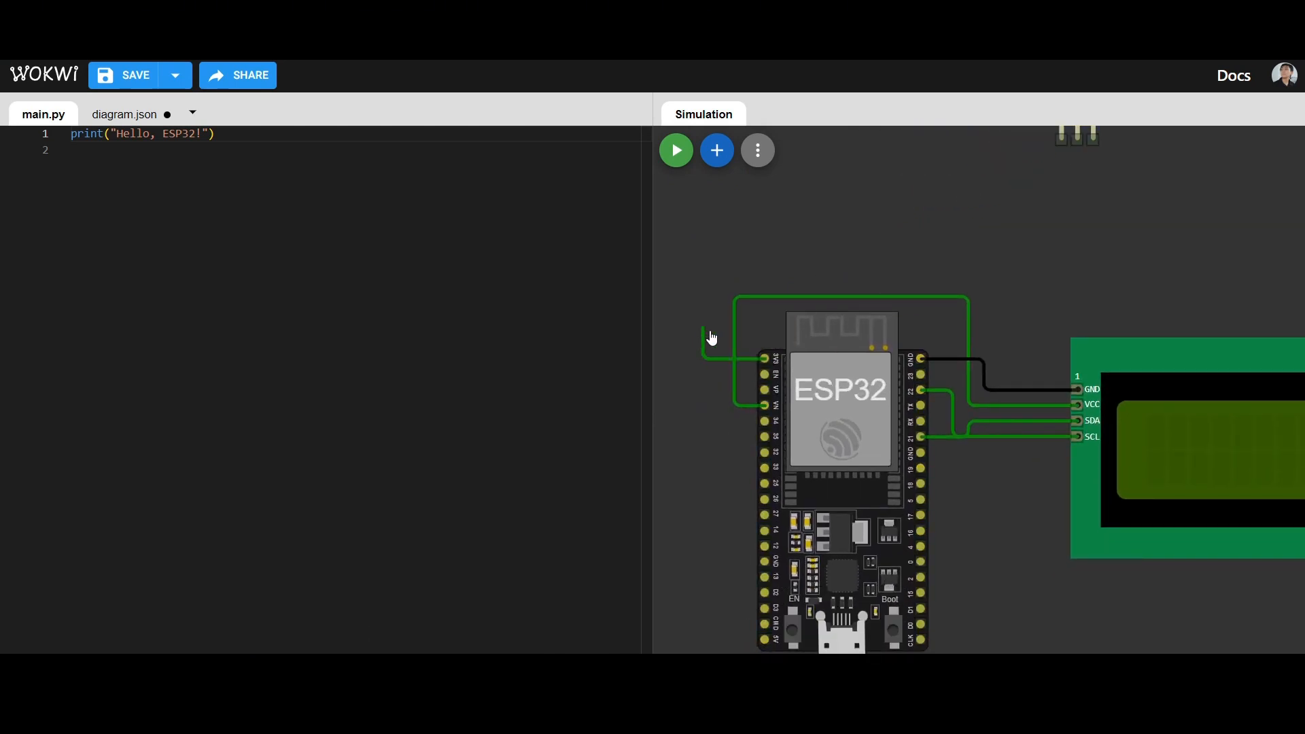
pyautogui.scroll(-2, 714, 334)
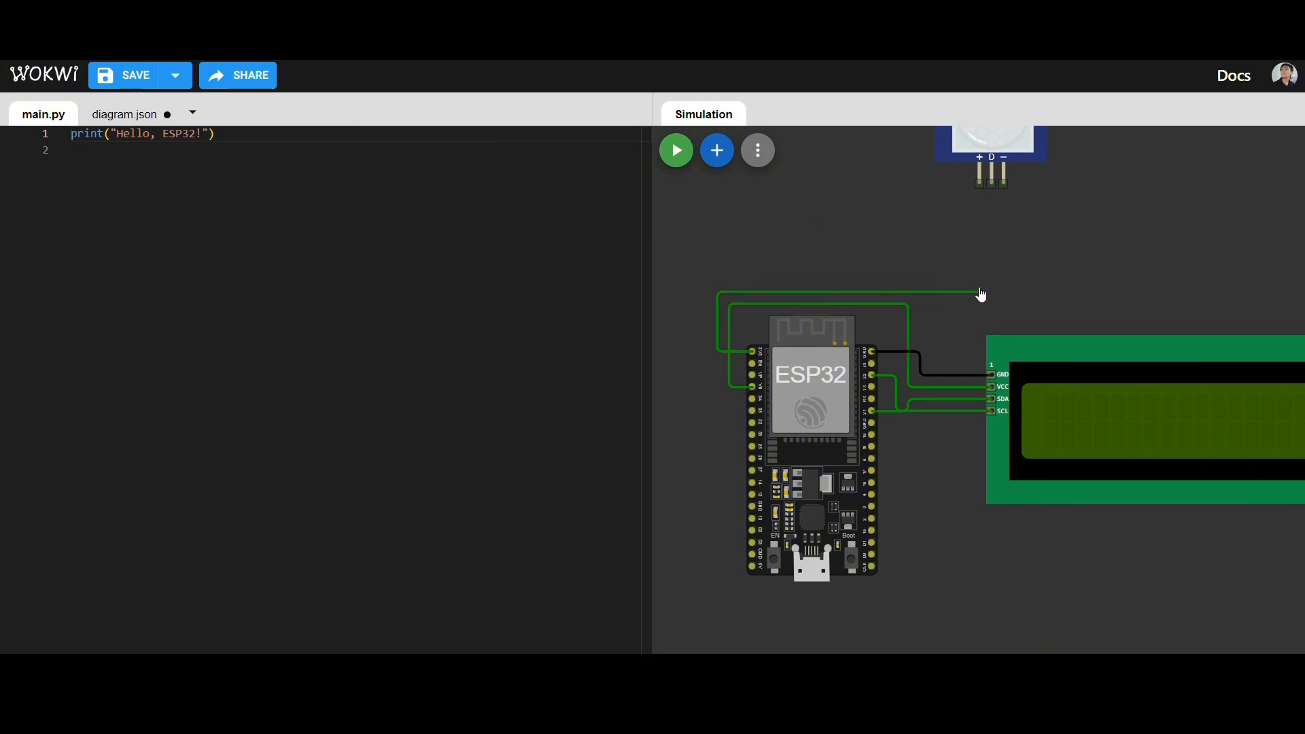
pyautogui.click(979, 292)
pyautogui.click(975, 185)
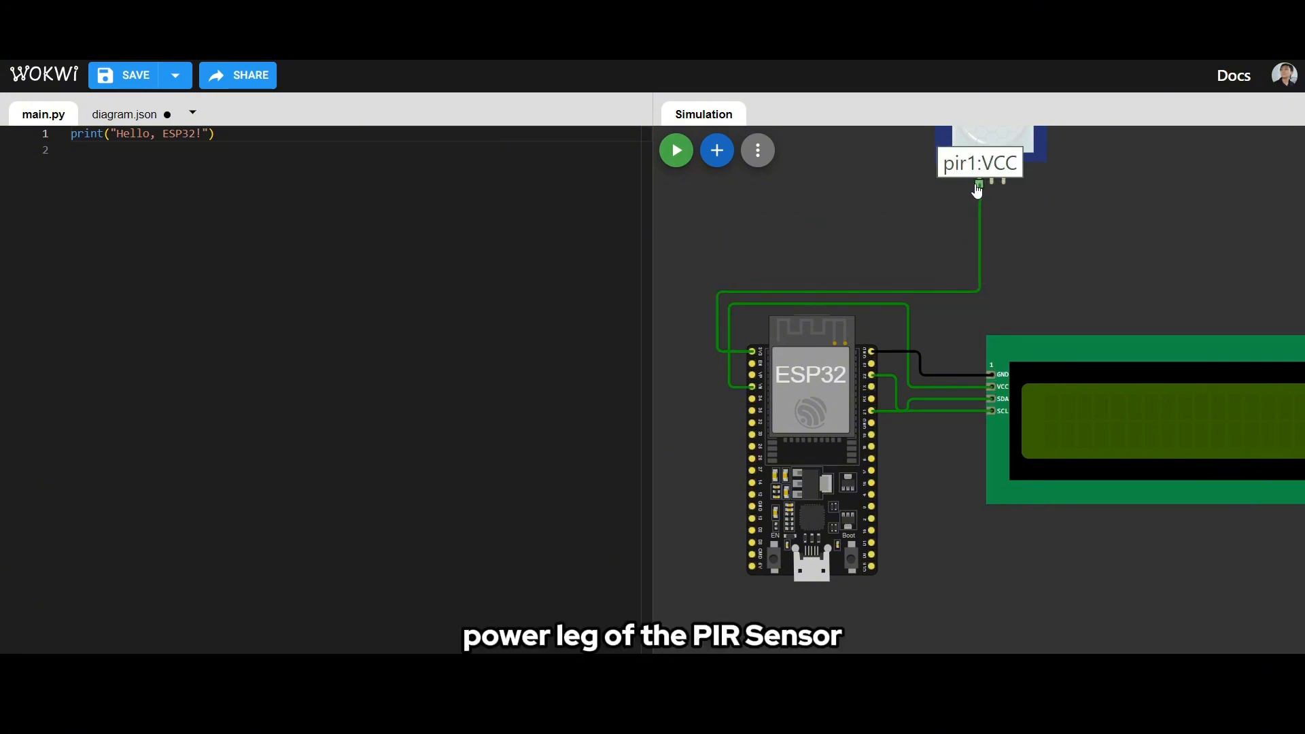
# - Wire the ESP32's upper GND pin to the PIR sensor's ground (−) pin
pyautogui.scroll(-2, 1027, 204)
pyautogui.scroll(3, 1027, 207)
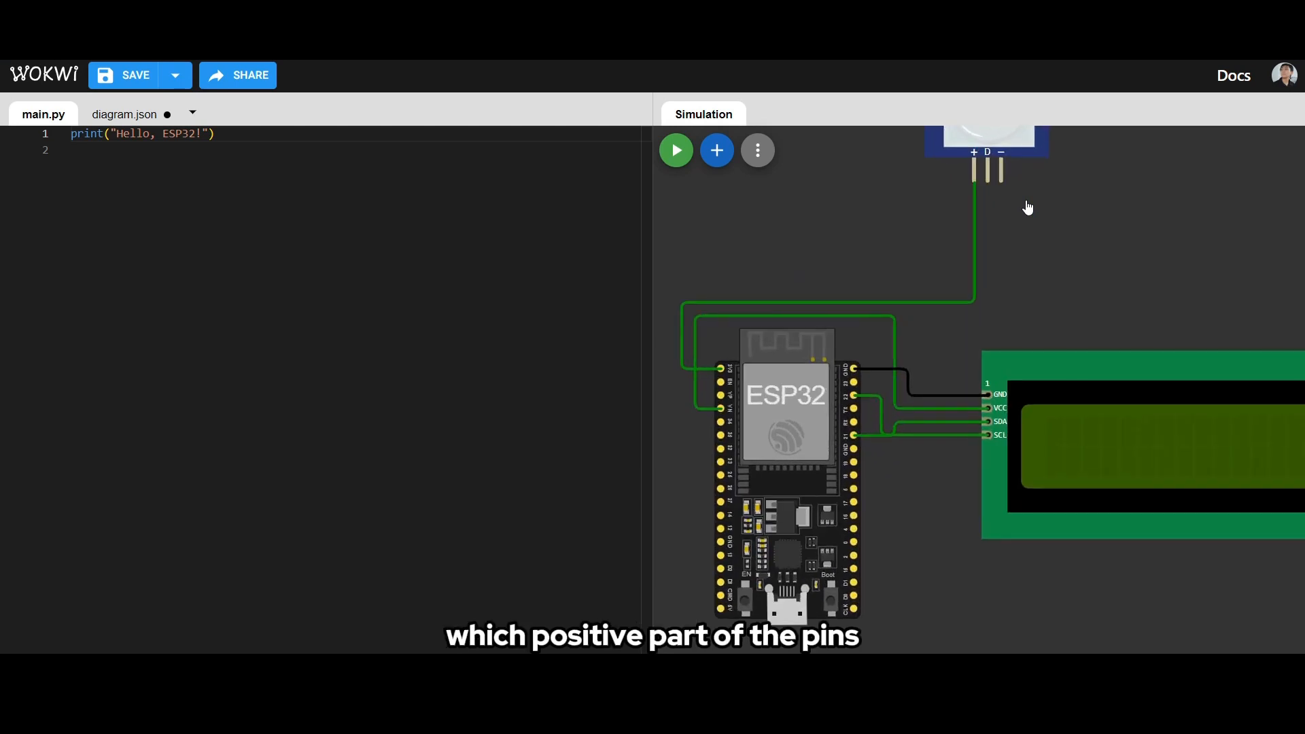
pyautogui.scroll(-3, 1028, 208)
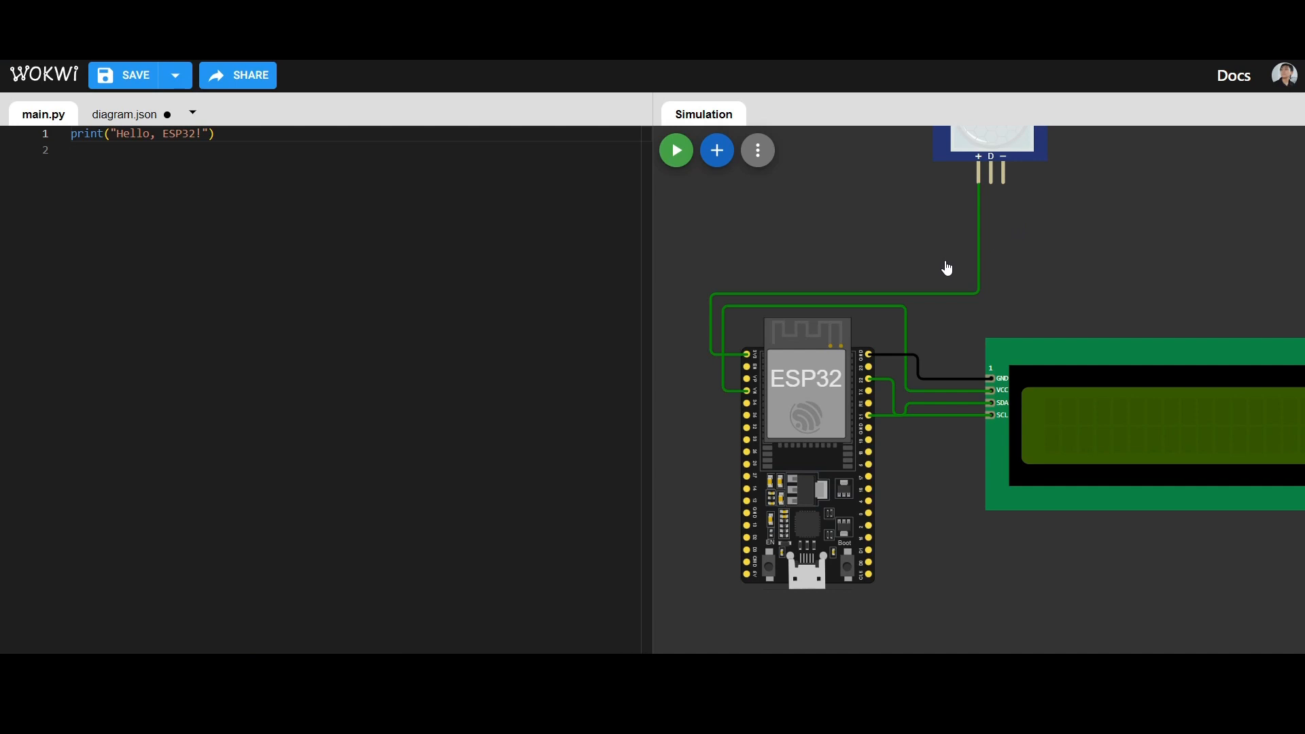
pyautogui.scroll(2, 870, 469)
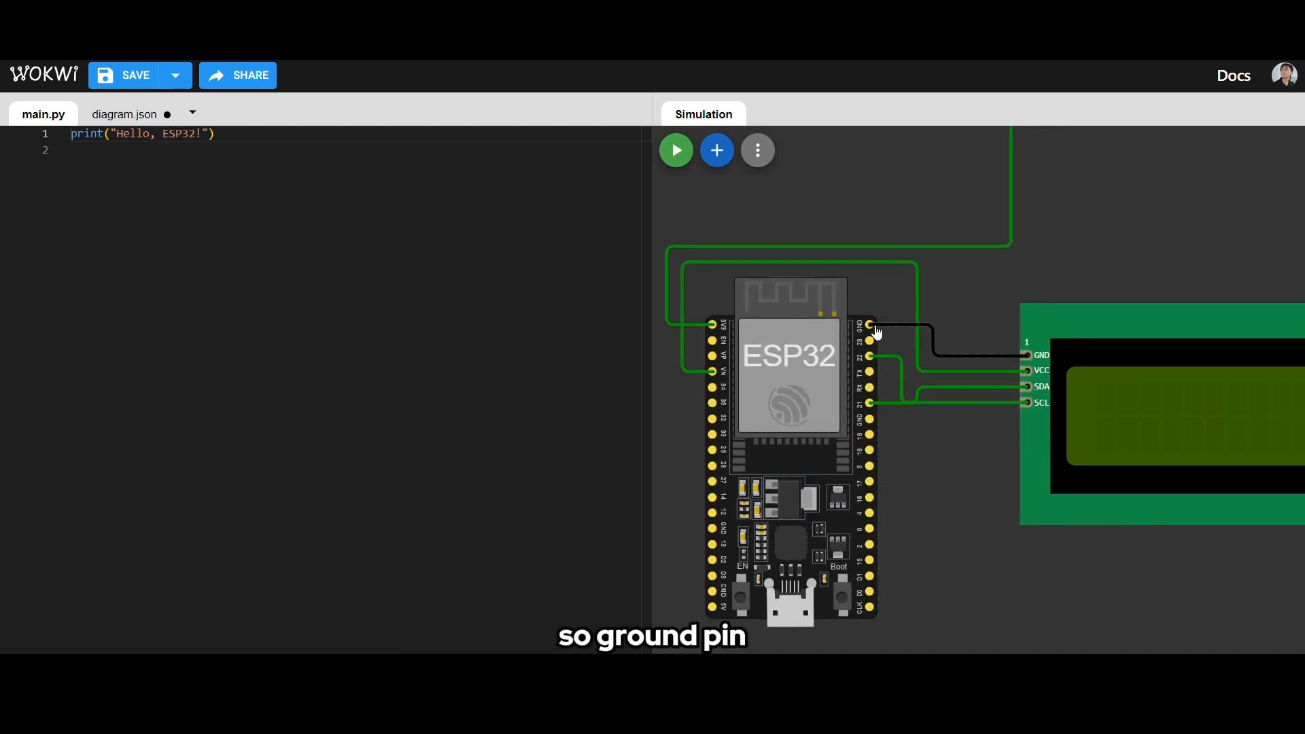
pyautogui.click(871, 325)
pyautogui.scroll(-2, 976, 321)
pyautogui.scroll(-1, 976, 321)
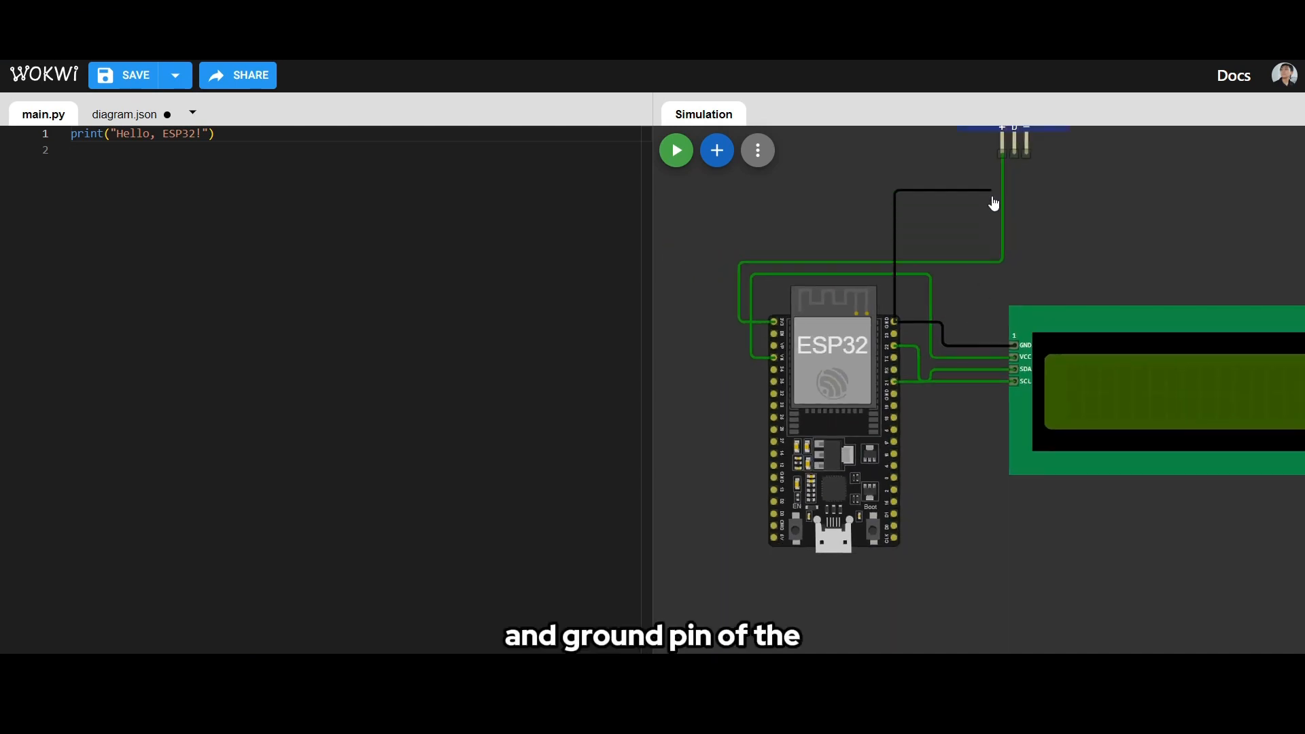
pyautogui.click(1027, 274)
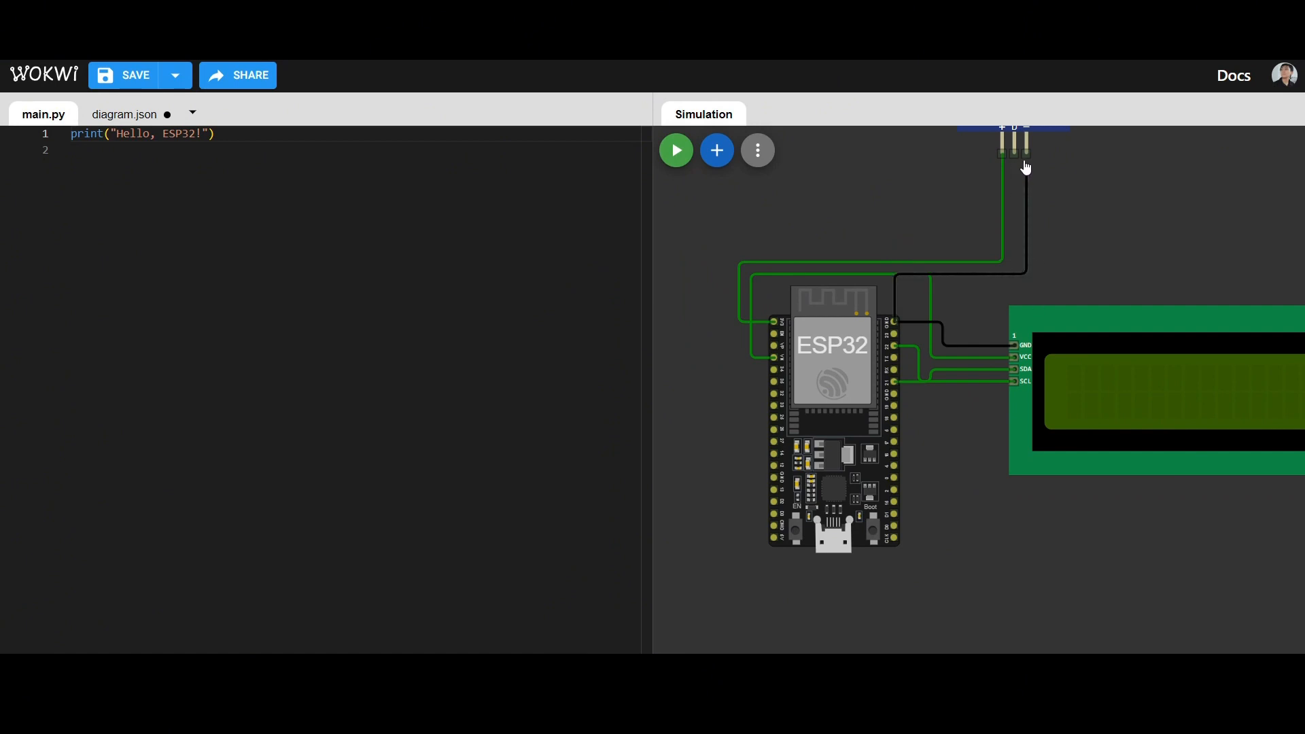
pyautogui.click(1027, 151)
# - Wire the ESP32's GPIO 14 pin to the PIR sensor's middle OUT (D) pin, routing the wire above the existing 3V3 wire
pyautogui.moveTo(1101, 206); pyautogui.dragTo(1077, 323)
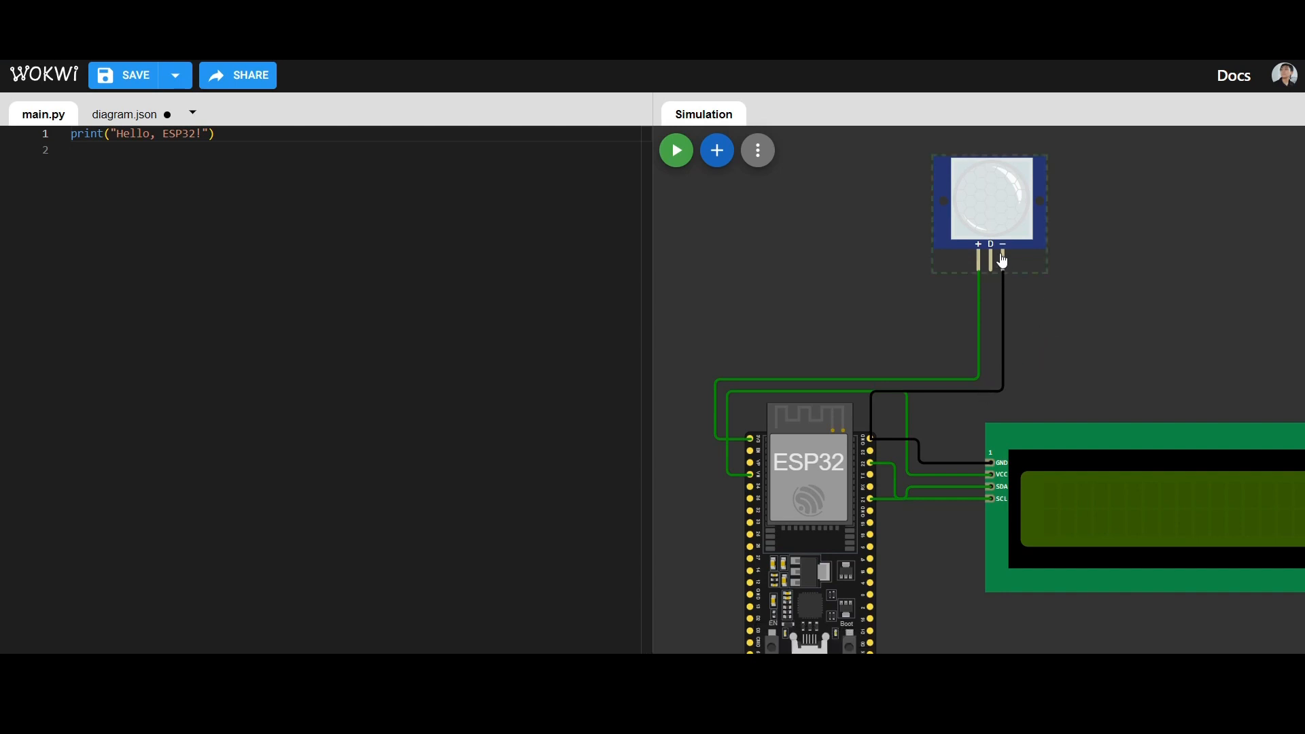
pyautogui.moveTo(815, 341); pyautogui.dragTo(853, 197)
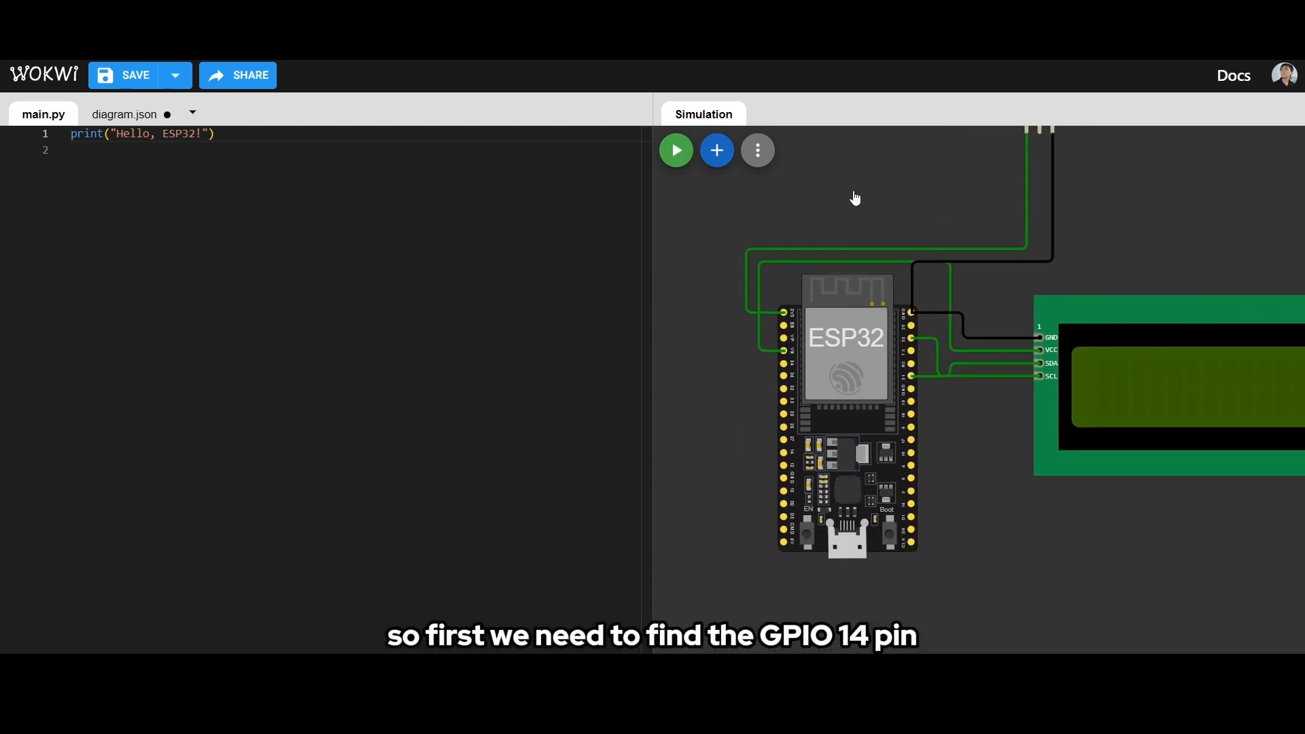
pyautogui.scroll(3, 880, 320)
pyautogui.moveTo(991, 472); pyautogui.dragTo(1040, 592)
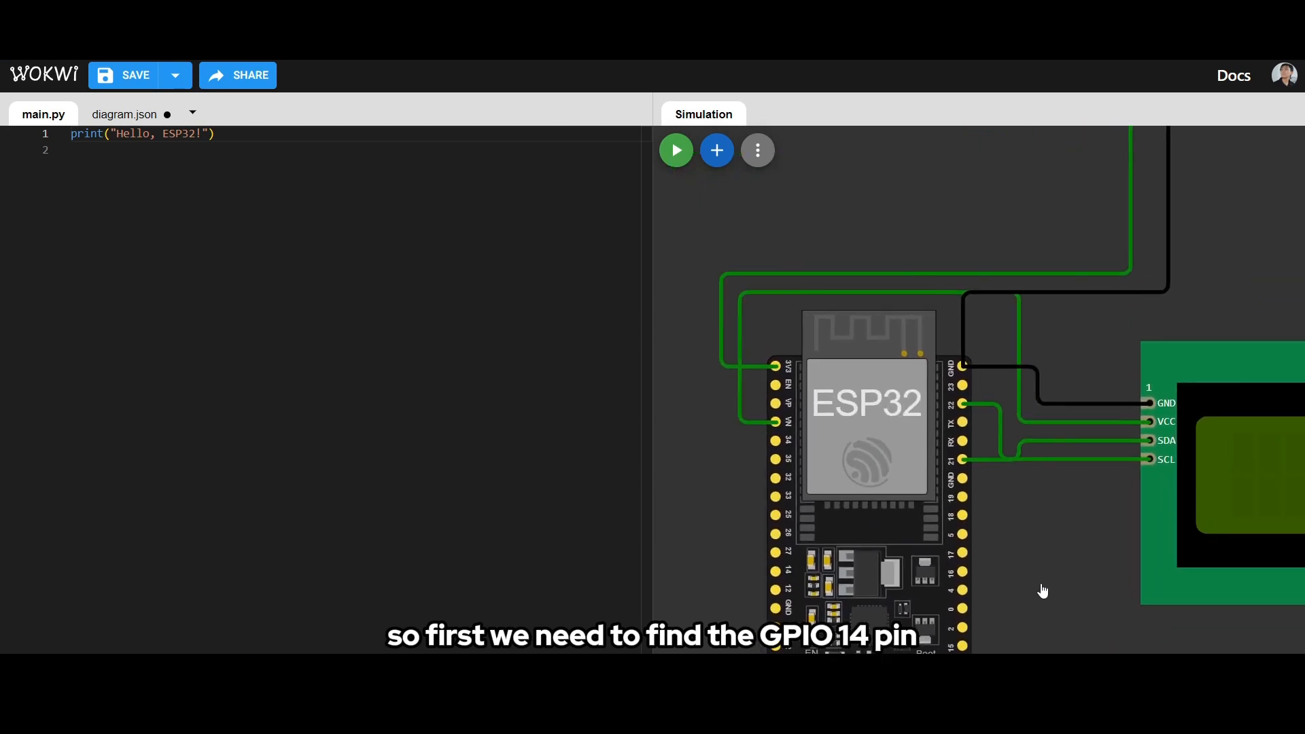
pyautogui.click(775, 571)
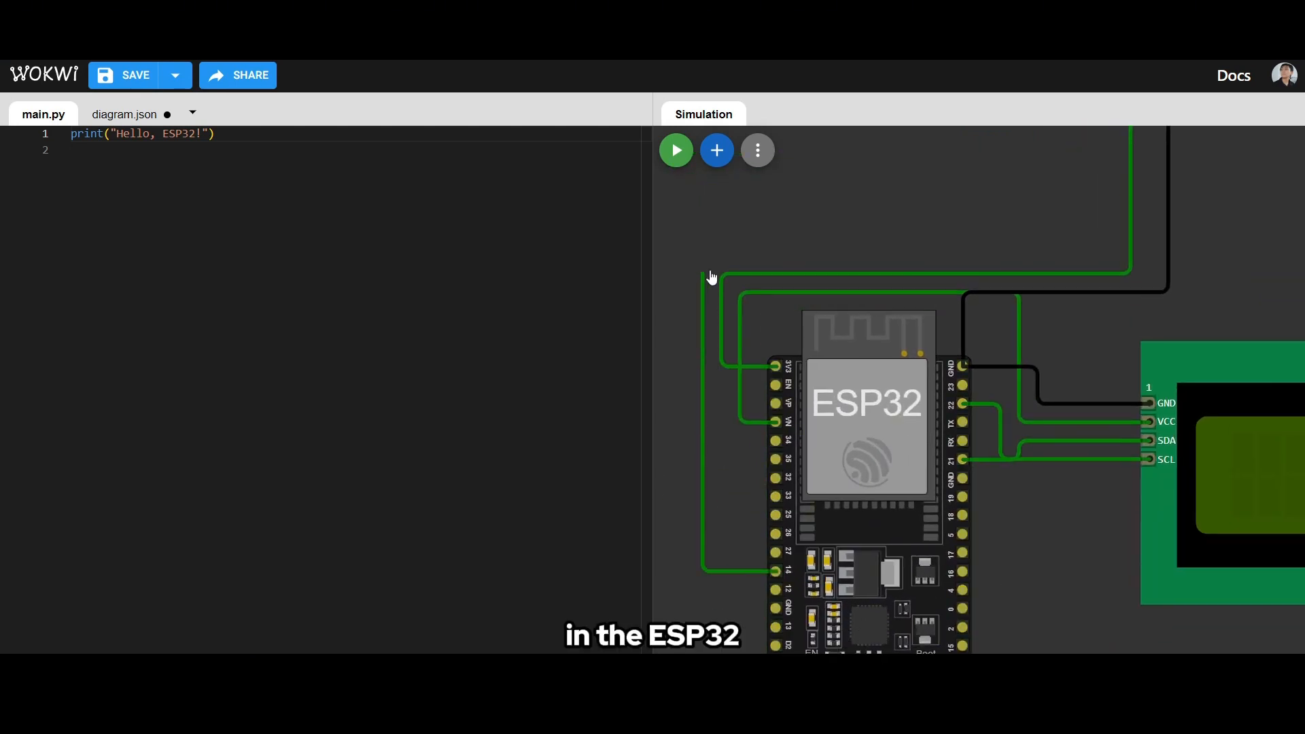
pyautogui.scroll(-3, 1148, 234)
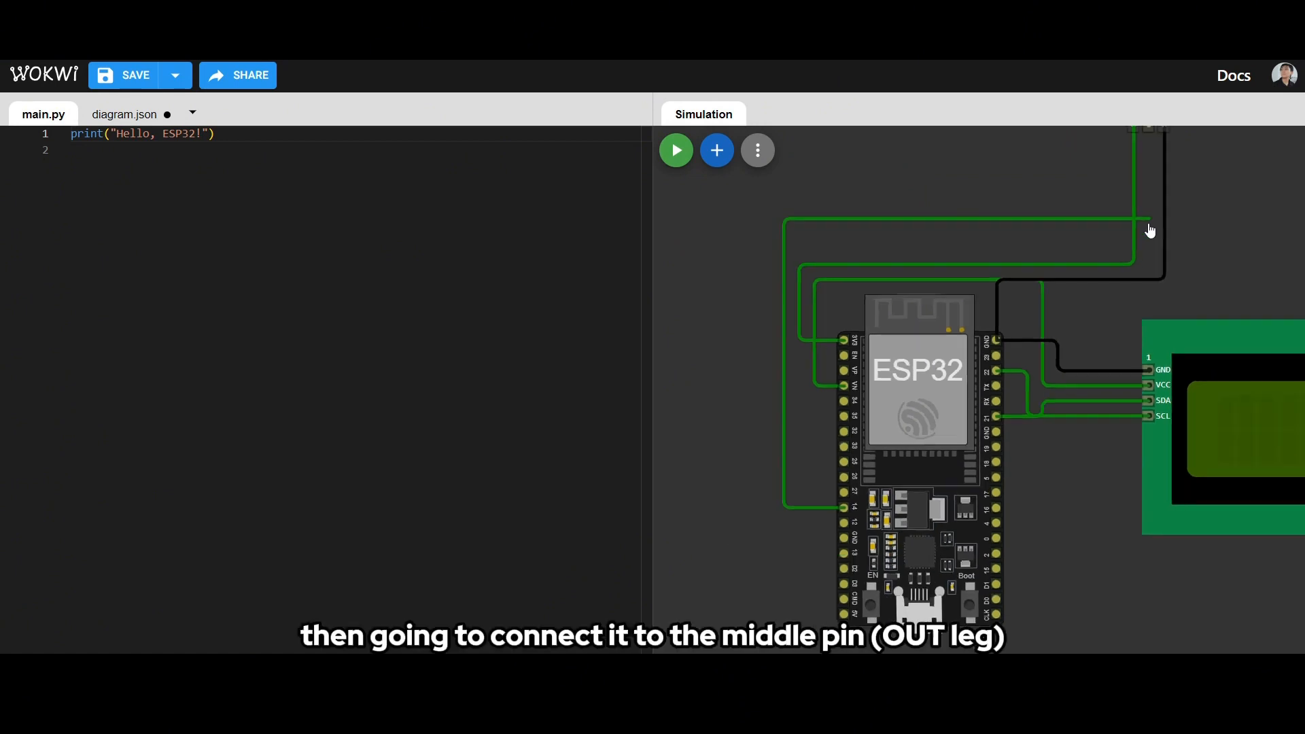
pyautogui.moveTo(1167, 224); pyautogui.dragTo(992, 315)
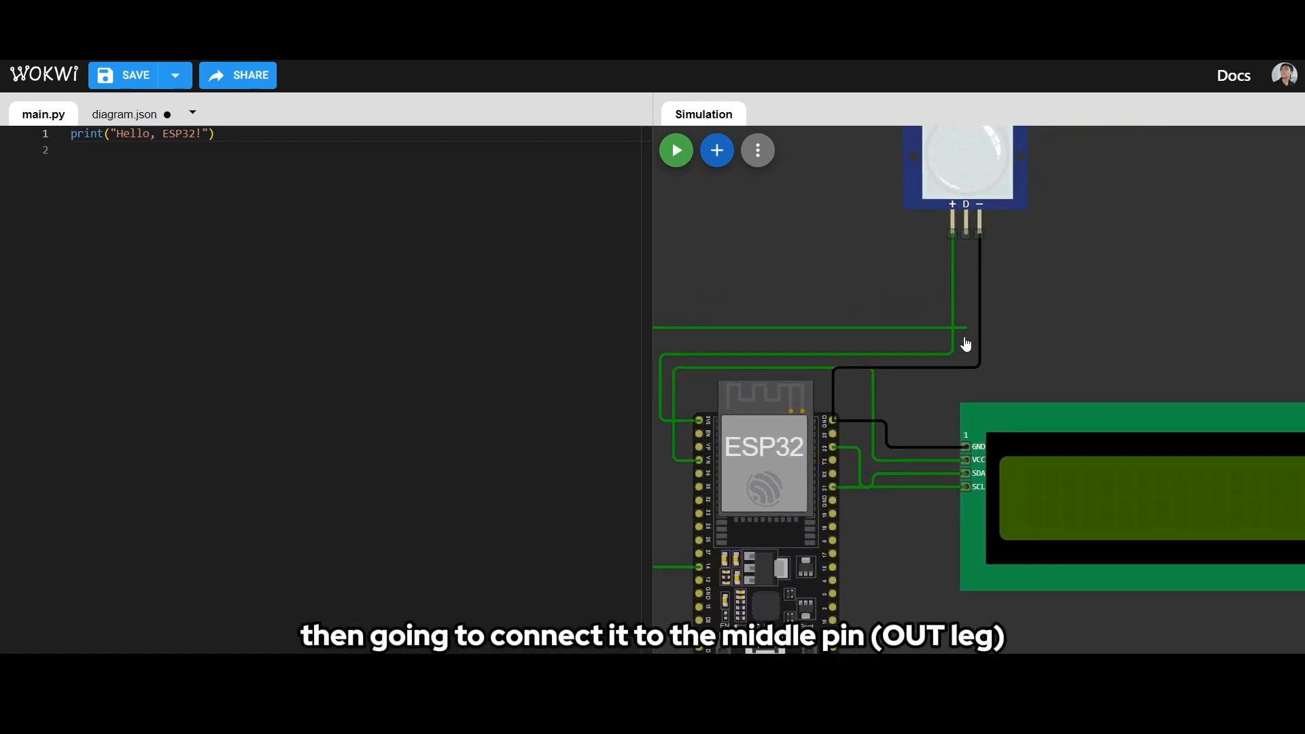
pyautogui.click(953, 341)
pyautogui.click(971, 239)
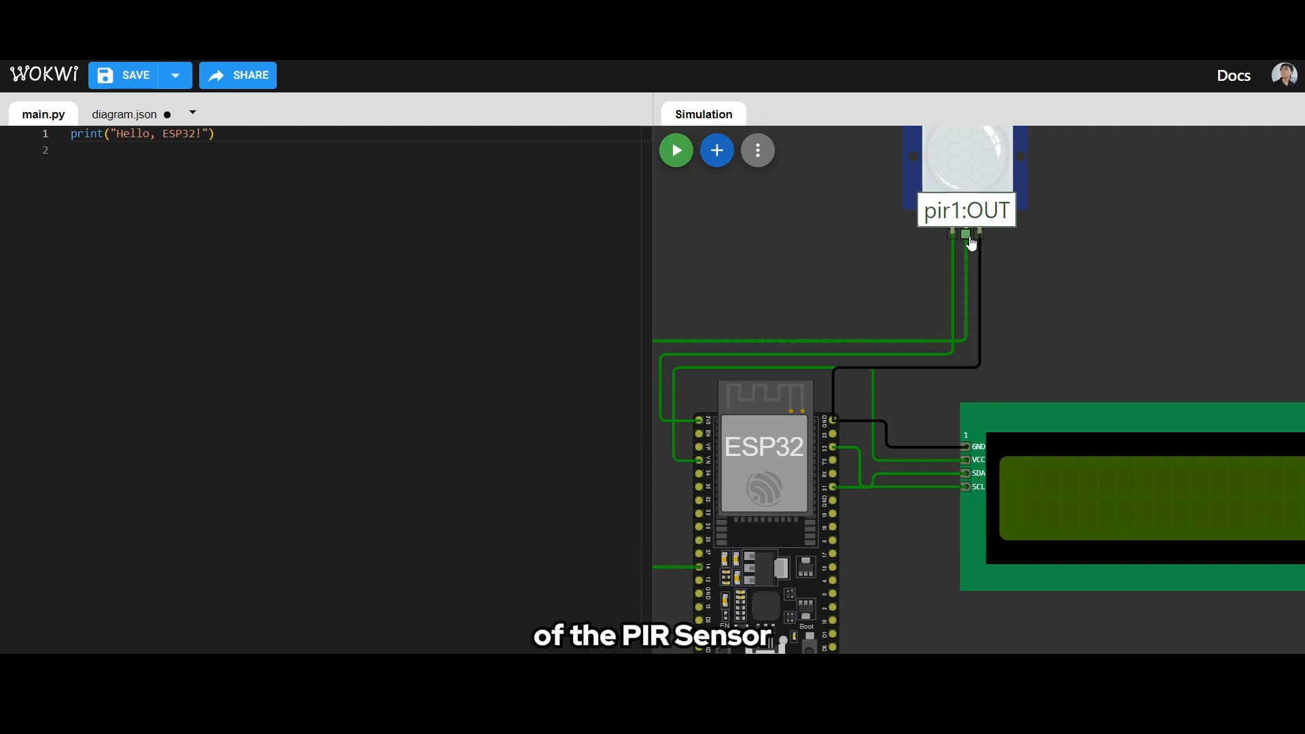
pyautogui.scroll(-3, 1011, 292)
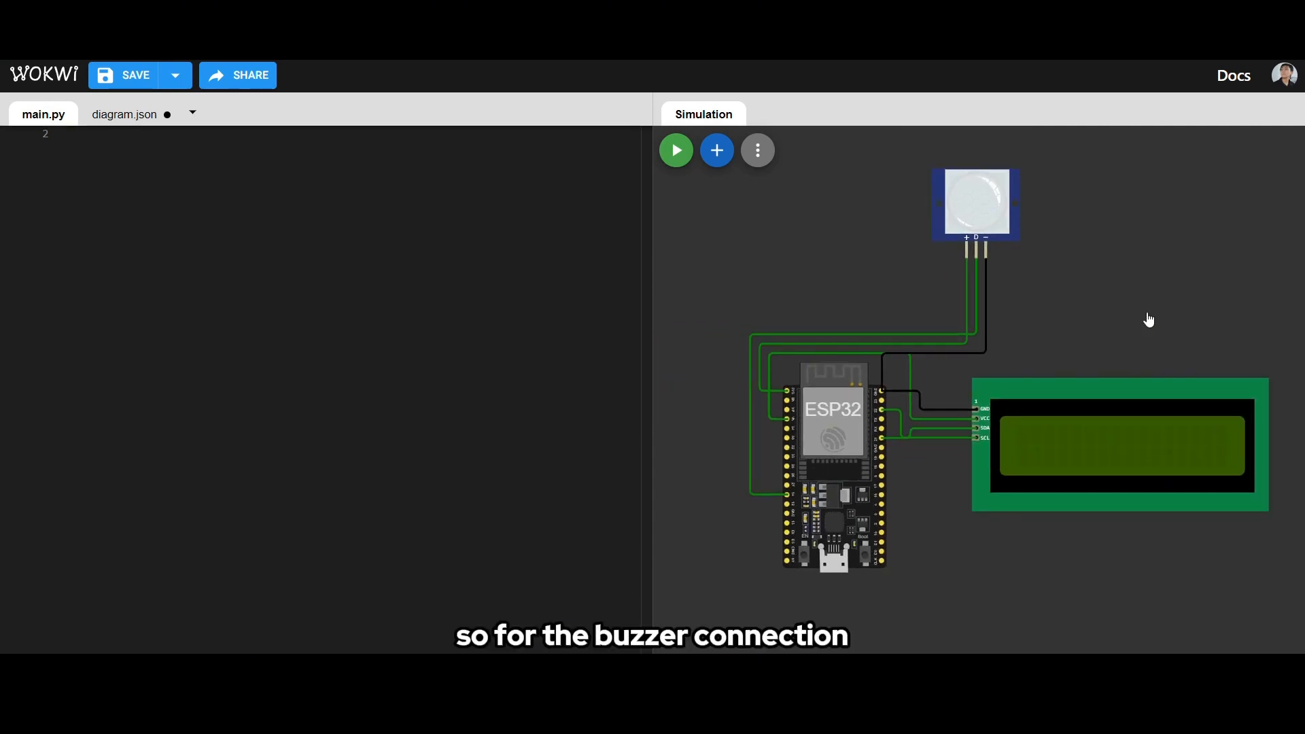
# - Add a Buzzer to the diagram and place it beside the PIR sensor, above the LCD
pyautogui.click(719, 151)
pyautogui.write('buz')
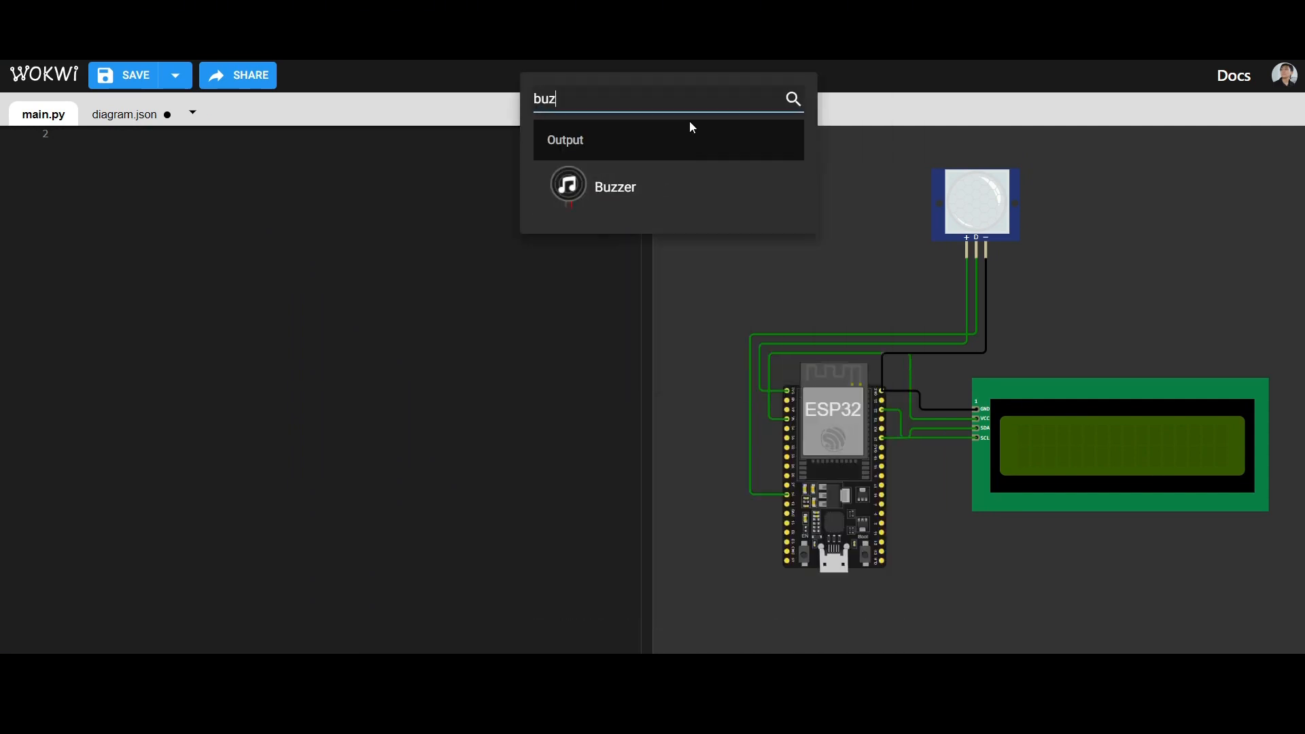
pyautogui.write('z')
pyautogui.click(639, 201)
pyautogui.moveTo(692, 221); pyautogui.dragTo(1110, 223)
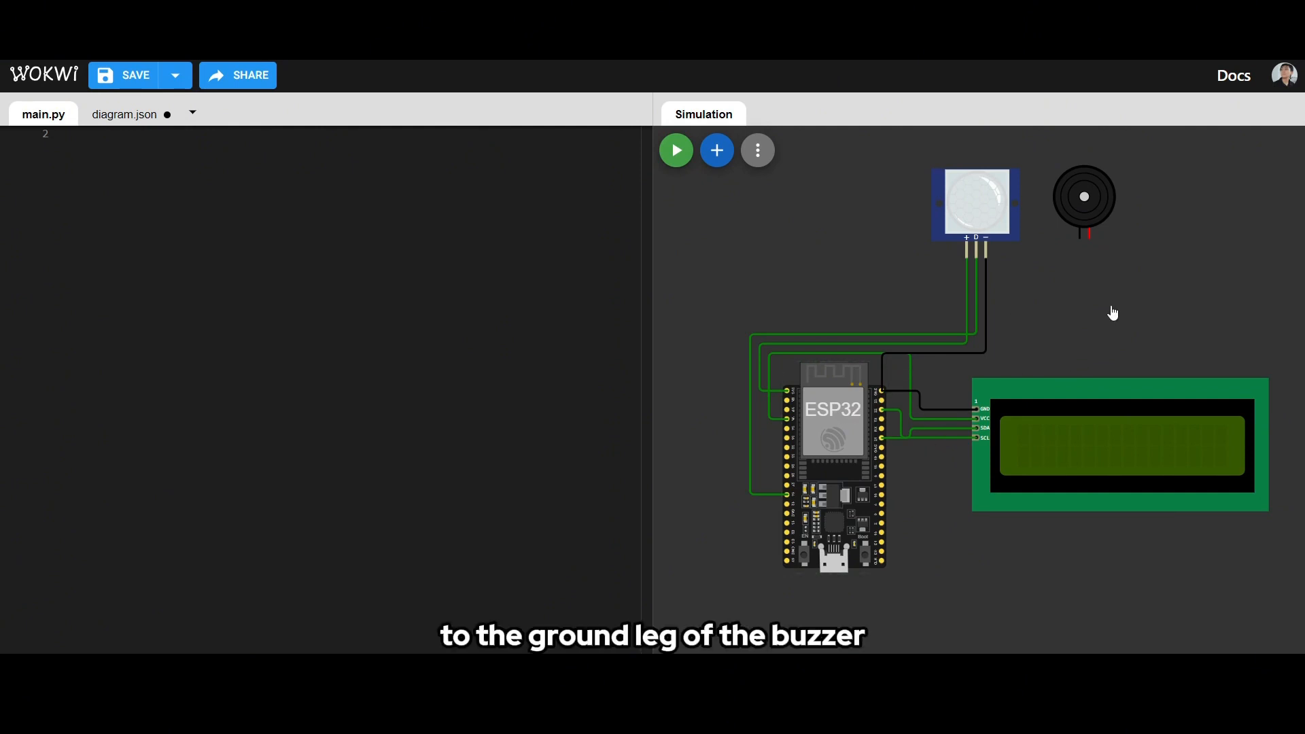
# - Wire the ESP32's GND.2 pin to the buzzer's black ground pin, routing the wire above the LCD
pyautogui.scroll(3, 1015, 386)
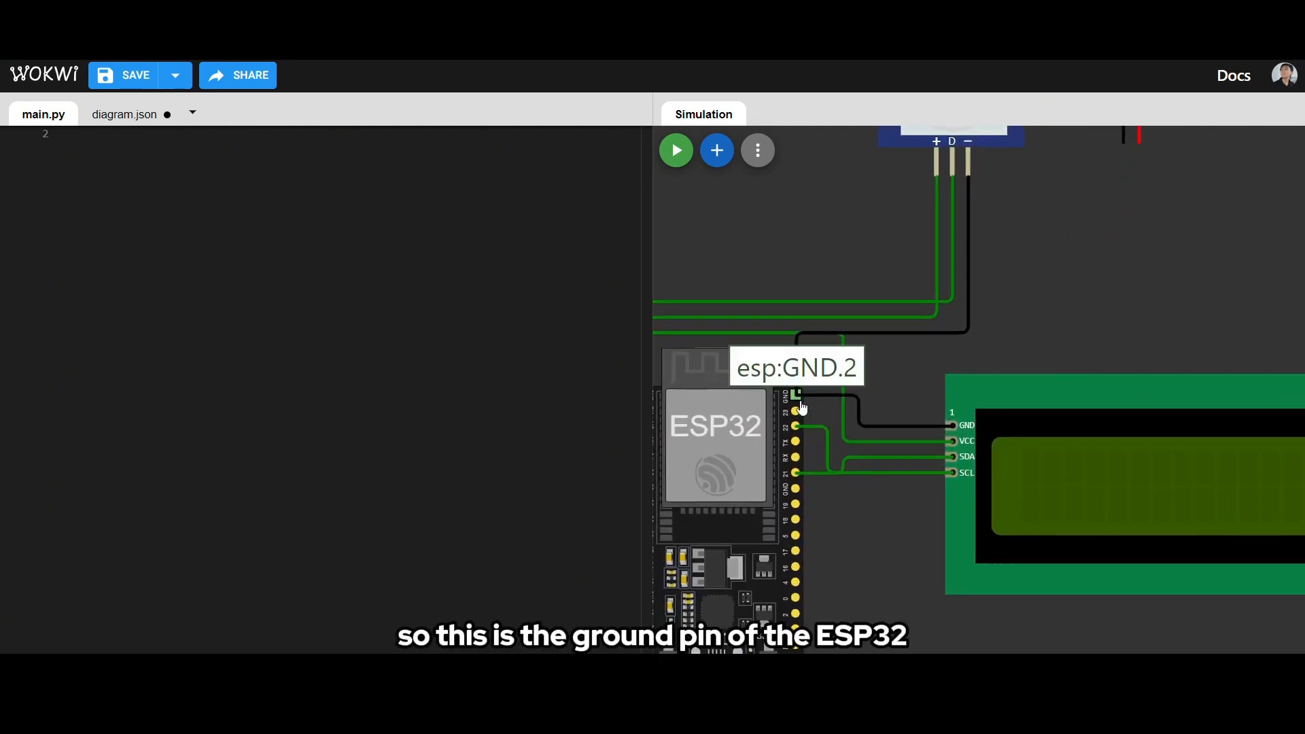
pyautogui.click(798, 394)
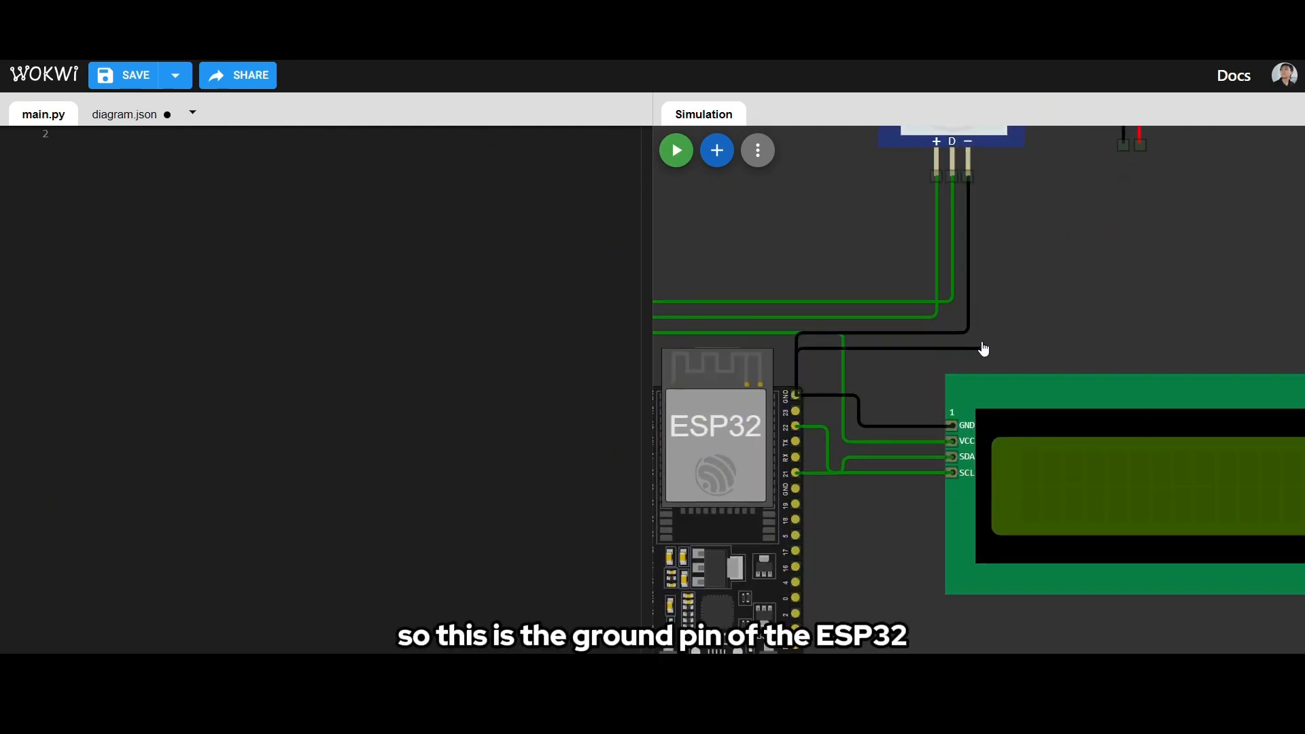
pyautogui.click(1125, 349)
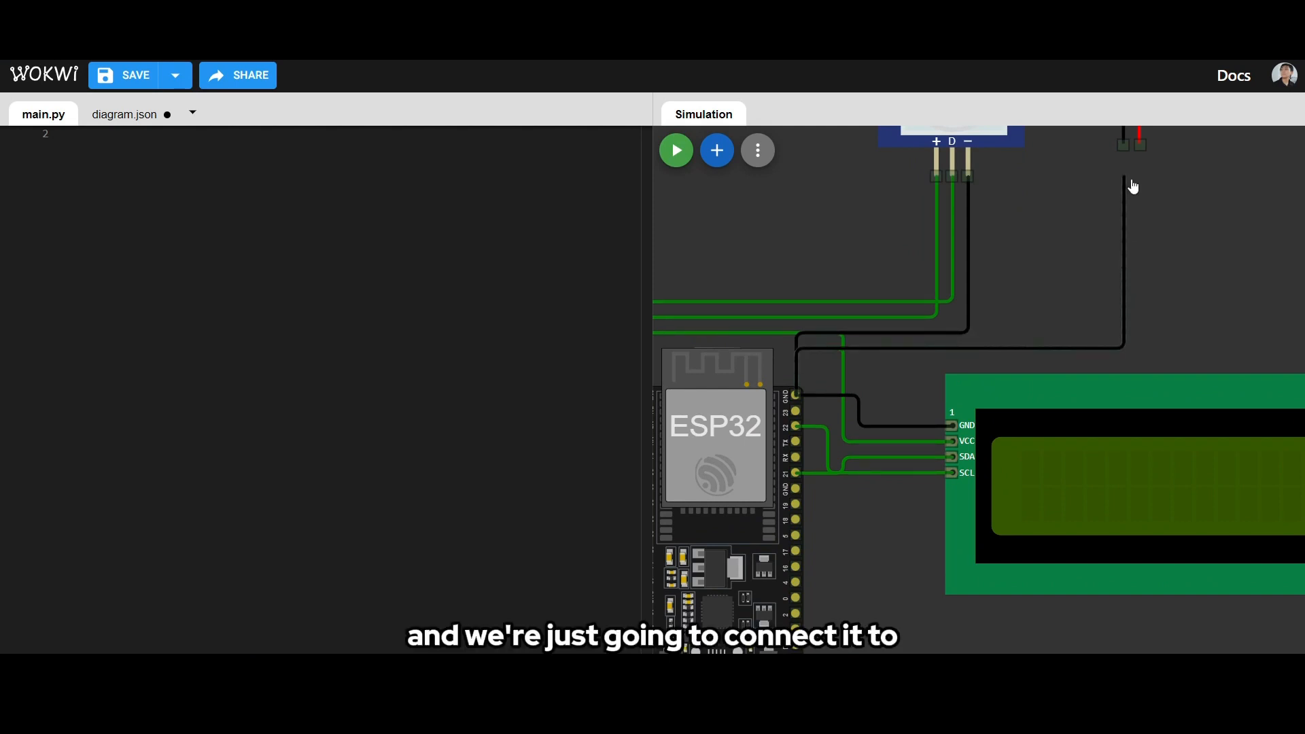
pyautogui.click(1125, 145)
pyautogui.scroll(-3, 1068, 226)
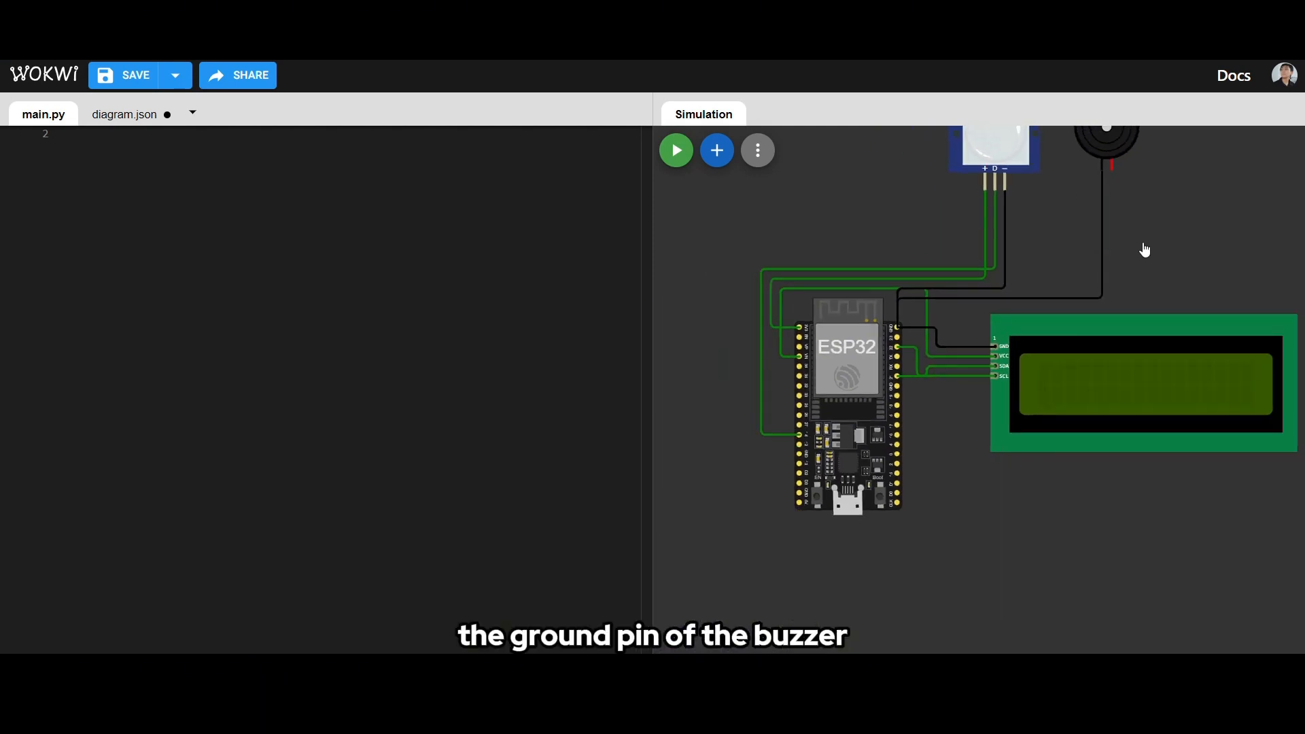
# - Wire the ESP32's GPIO 32 pin to the buzzer's red positive pin (bz1:2), routing it above the PIR sensor's wires
pyautogui.scroll(1, 1145, 250)
pyautogui.scroll(1, 1072, 263)
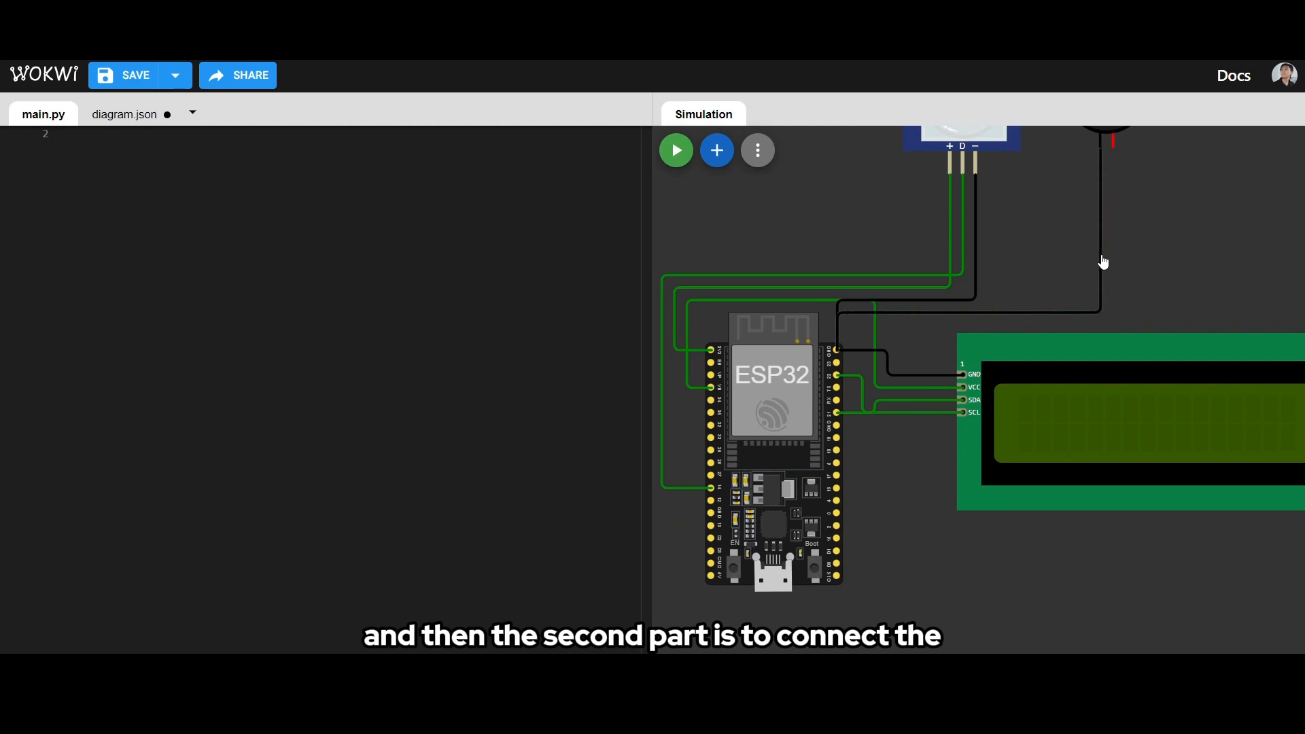
pyautogui.scroll(2, 890, 500)
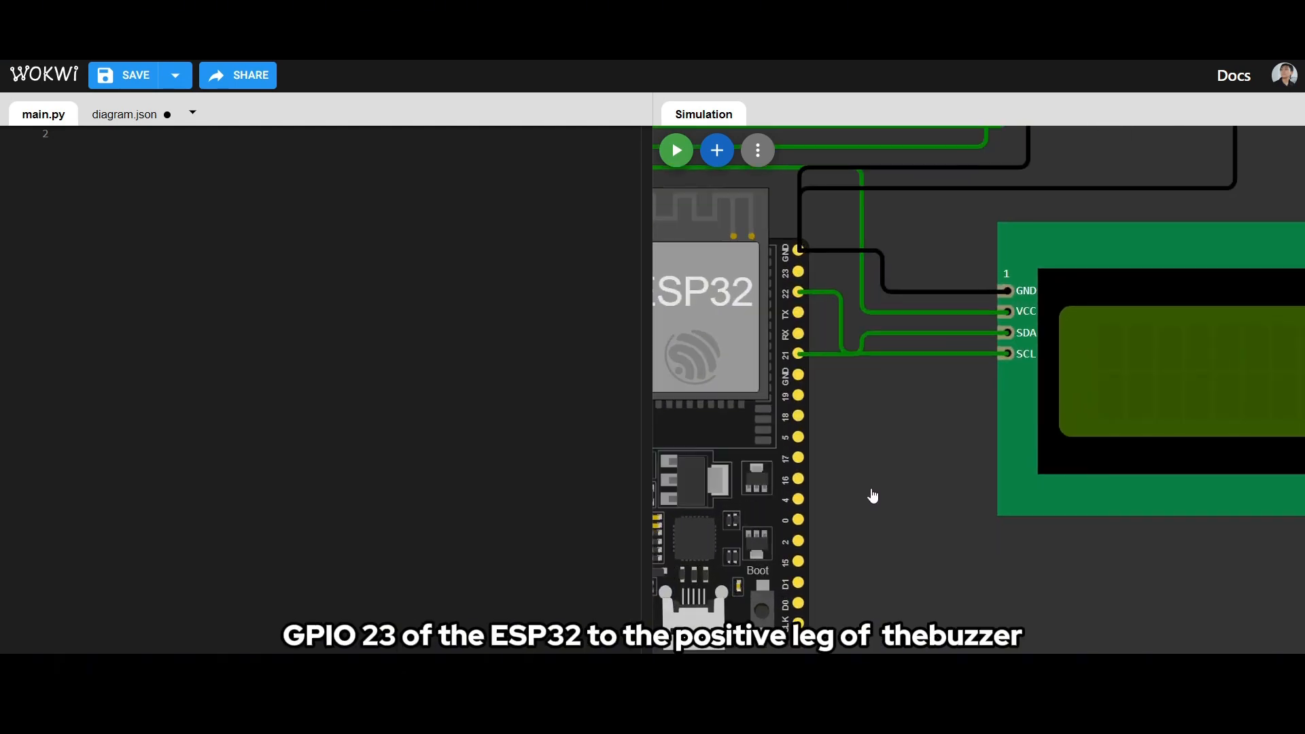
pyautogui.moveTo(873, 496); pyautogui.dragTo(1108, 509)
pyautogui.scroll(-2, 687, 496)
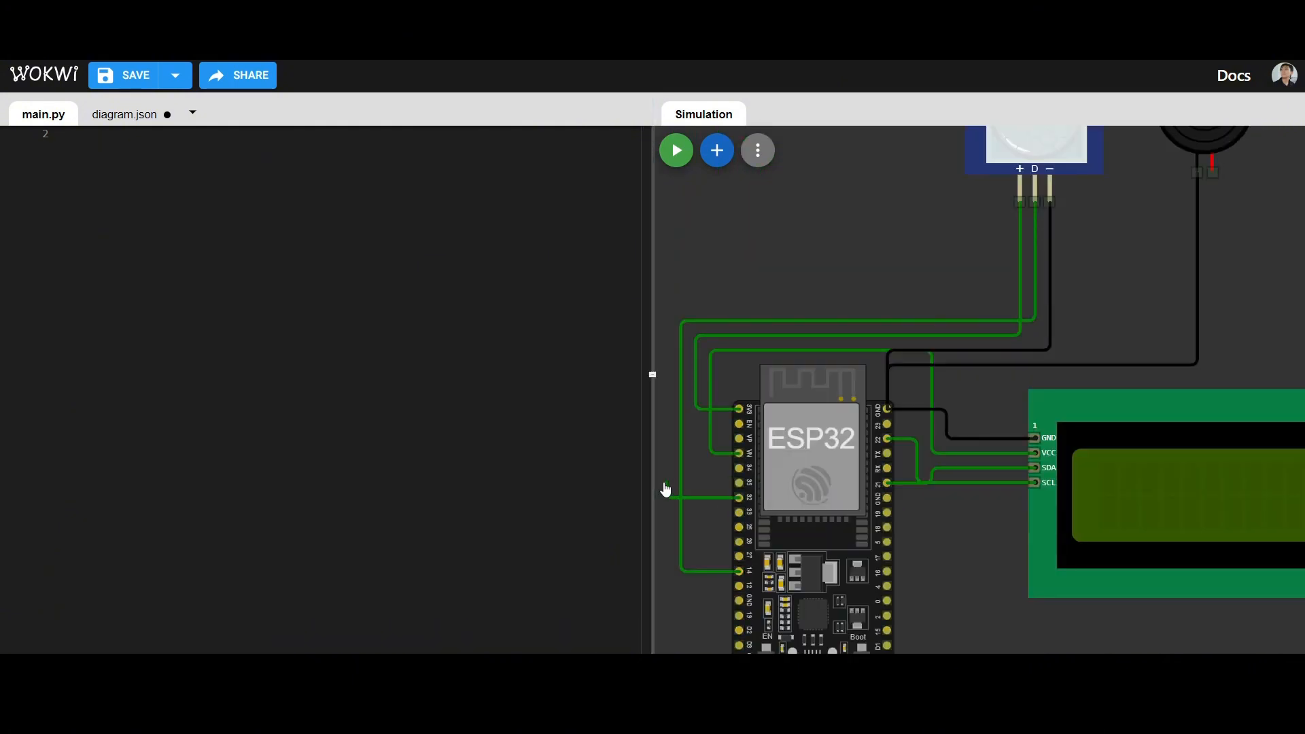
pyautogui.click(665, 305)
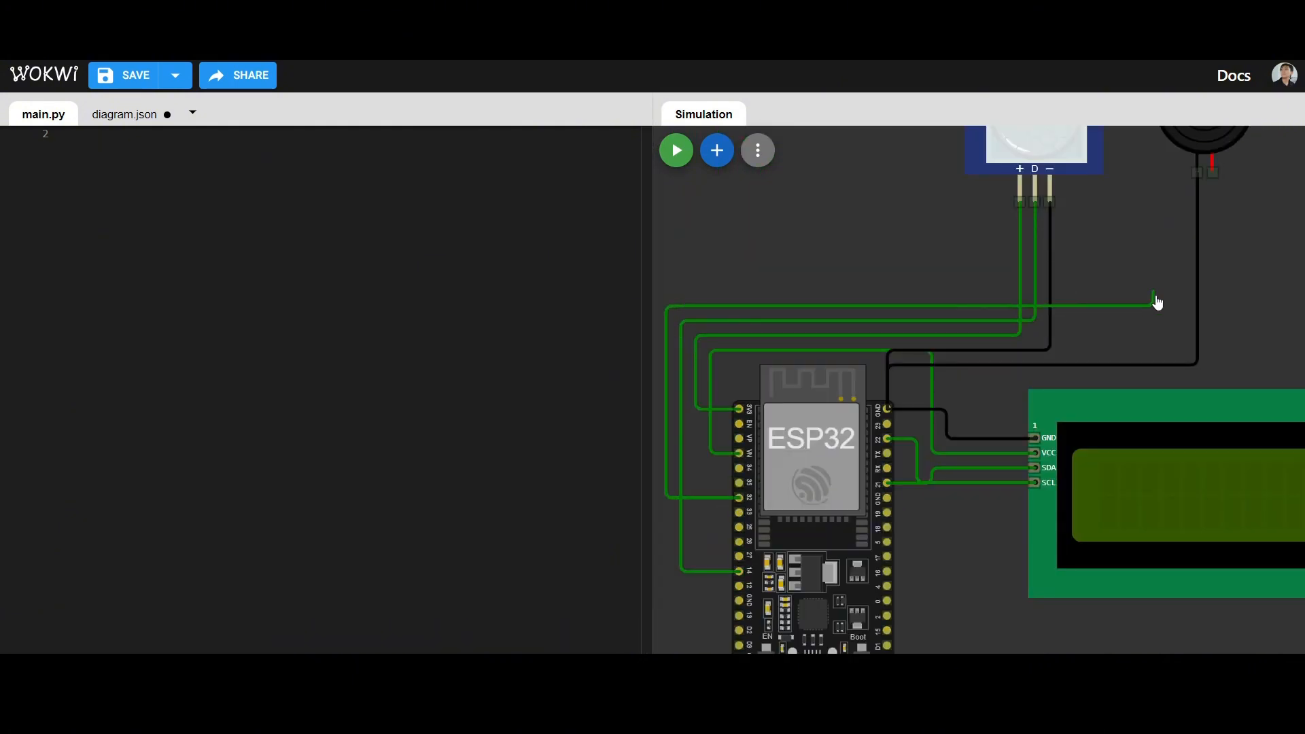
pyautogui.click(1213, 174)
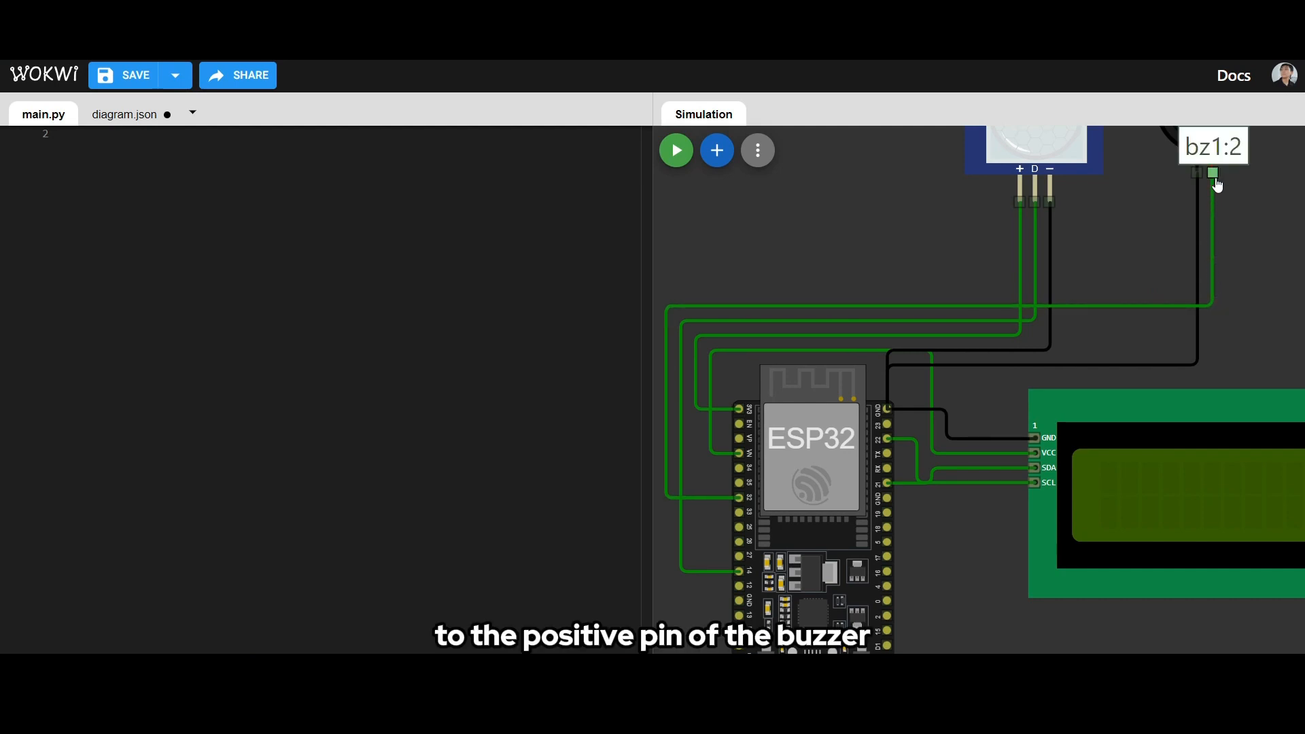
pyautogui.scroll(-3, 1140, 233)
pyautogui.scroll(1, 1129, 267)
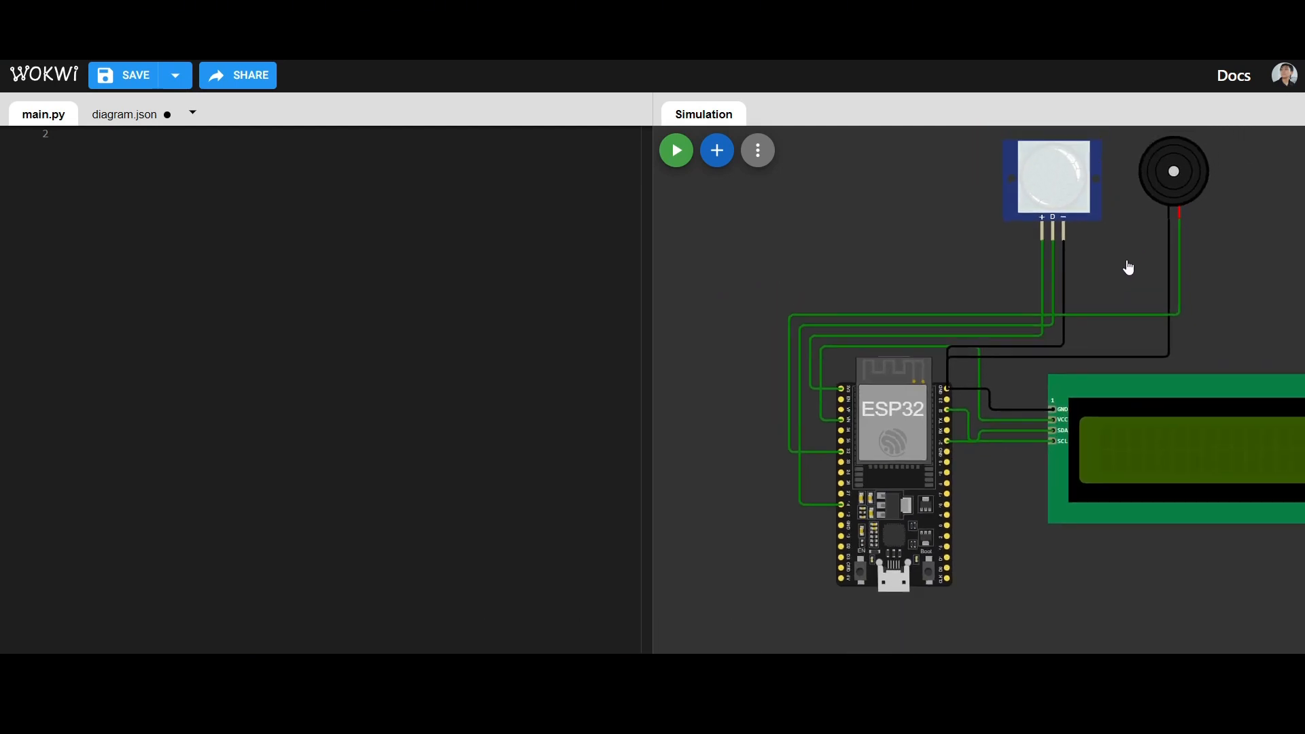
# - Add a red LED to the diagram and place it to the right of the buzzer
pyautogui.moveTo(1129, 267); pyautogui.dragTo(1062, 272)
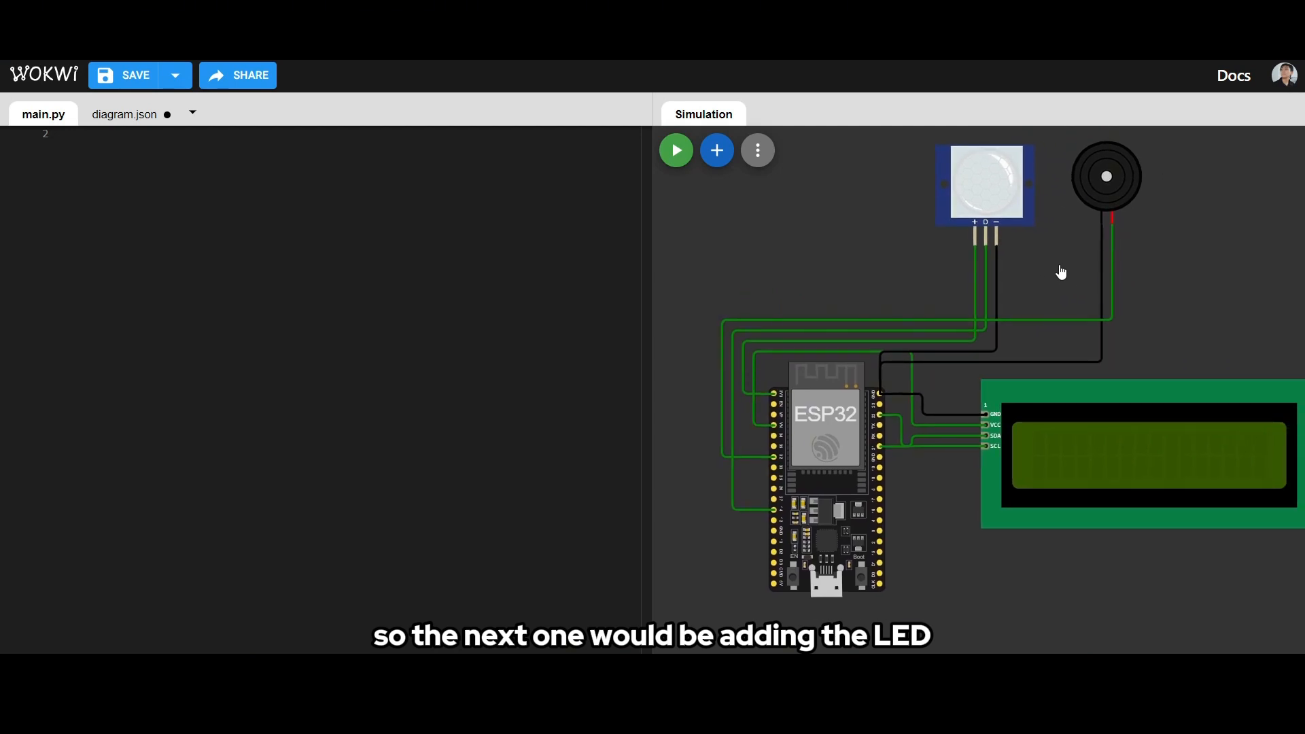
pyautogui.click(717, 150)
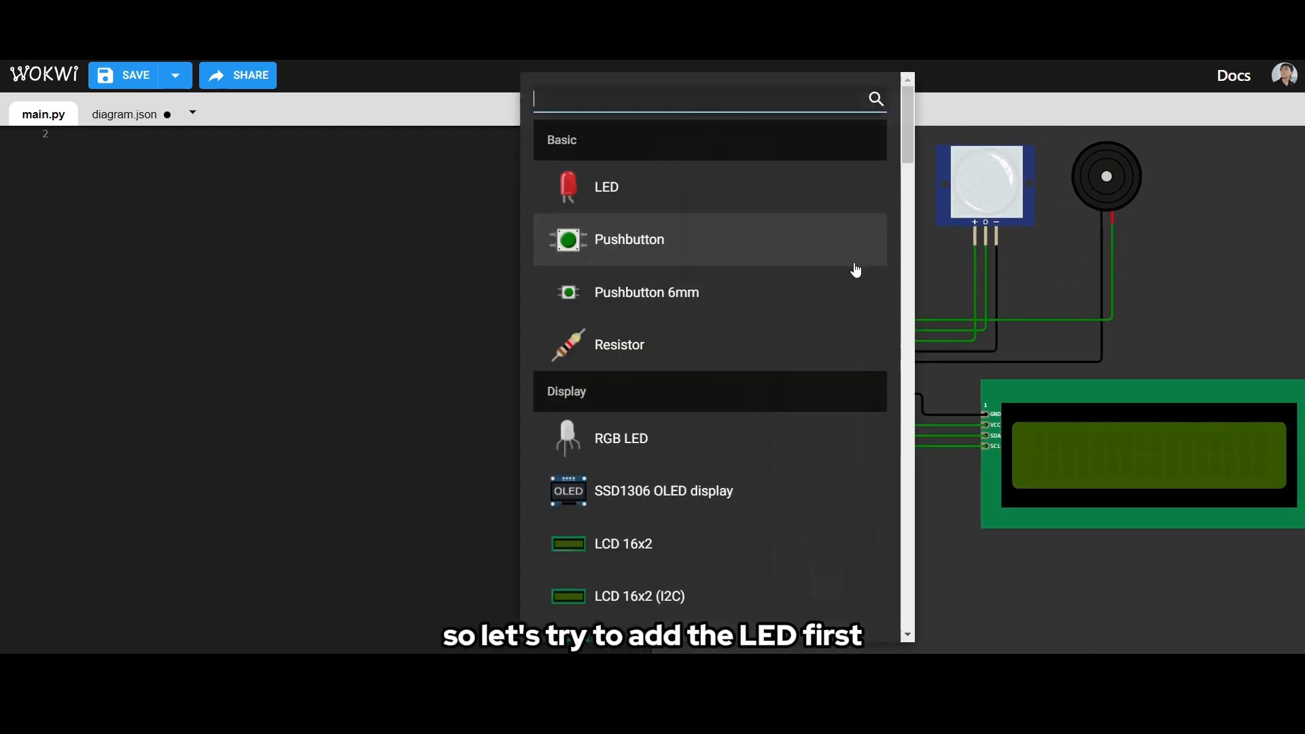
pyautogui.click(694, 187)
pyautogui.moveTo(702, 227); pyautogui.dragTo(1193, 188)
pyautogui.click(1210, 238)
pyautogui.click(1265, 267)
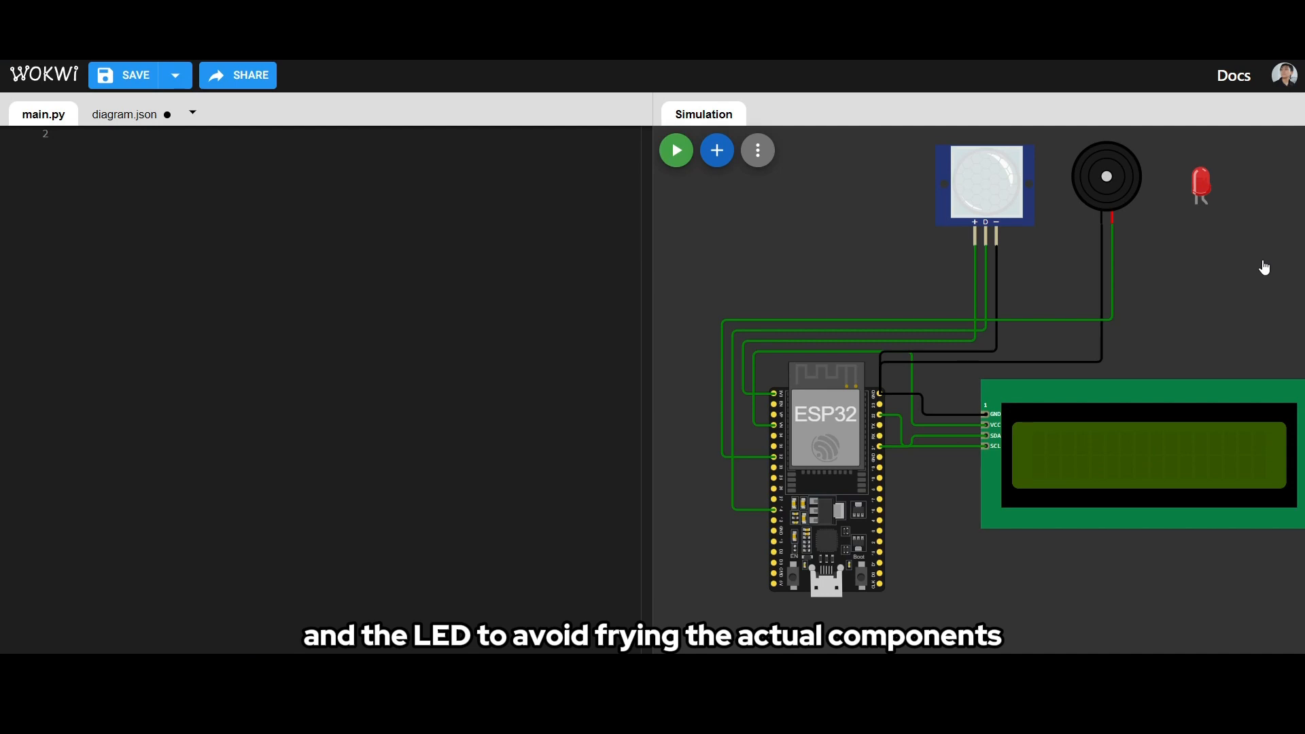
# - Add a 1 kΩ resistor and place it horizontally below the buzzer and LED, just above the LCD
pyautogui.click(710, 160)
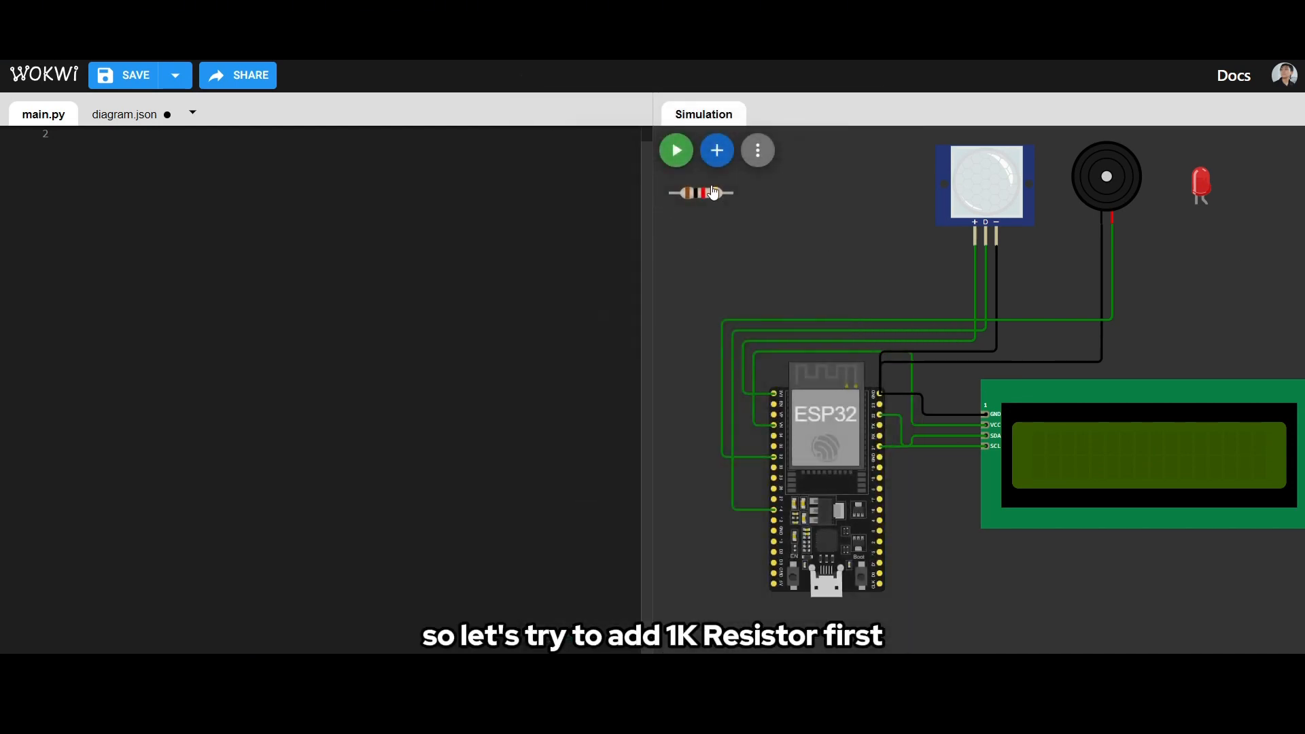
pyautogui.click(702, 196)
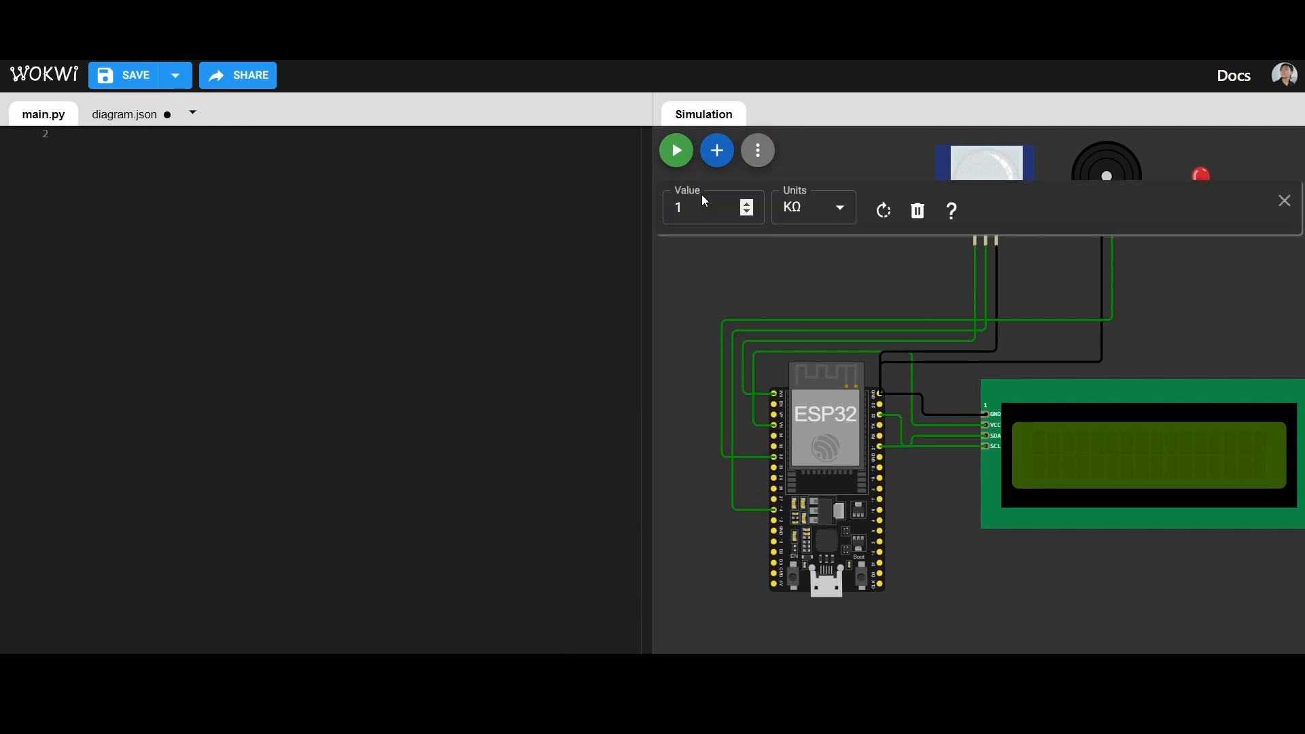
pyautogui.moveTo(702, 196); pyautogui.dragTo(1151, 352)
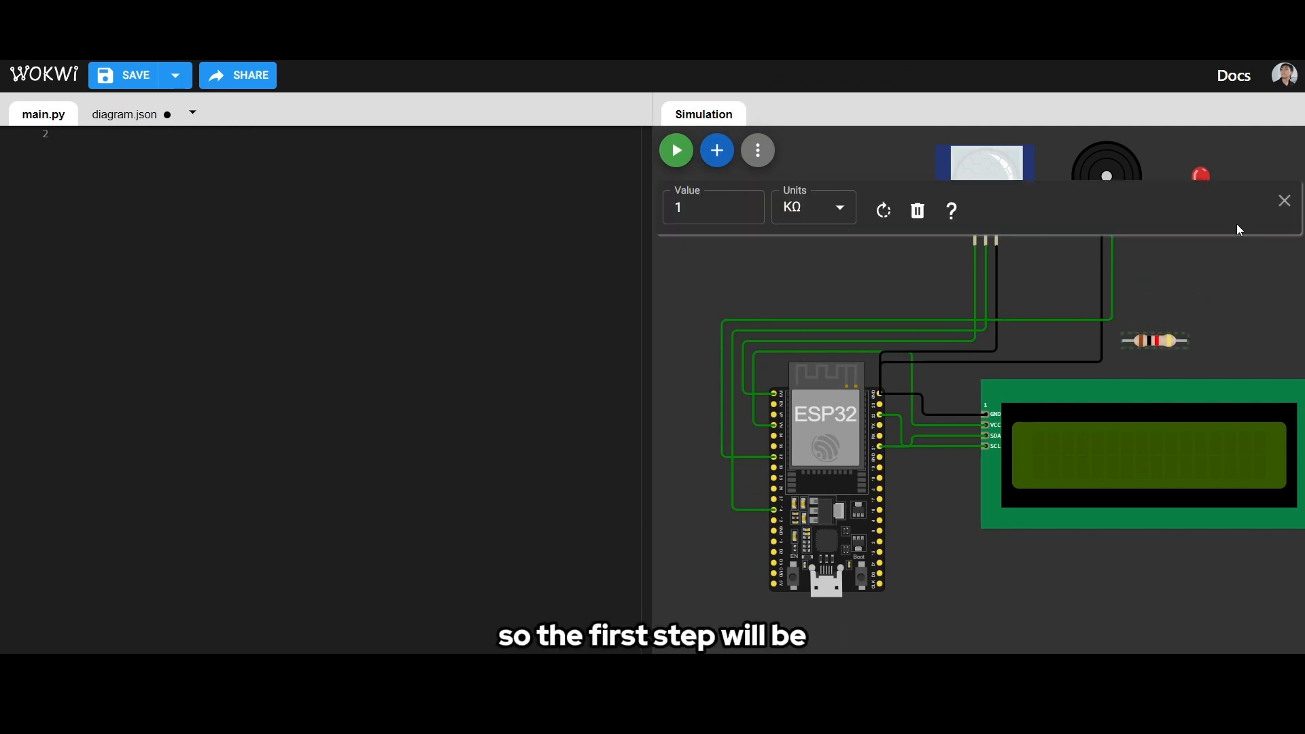
pyautogui.click(1285, 202)
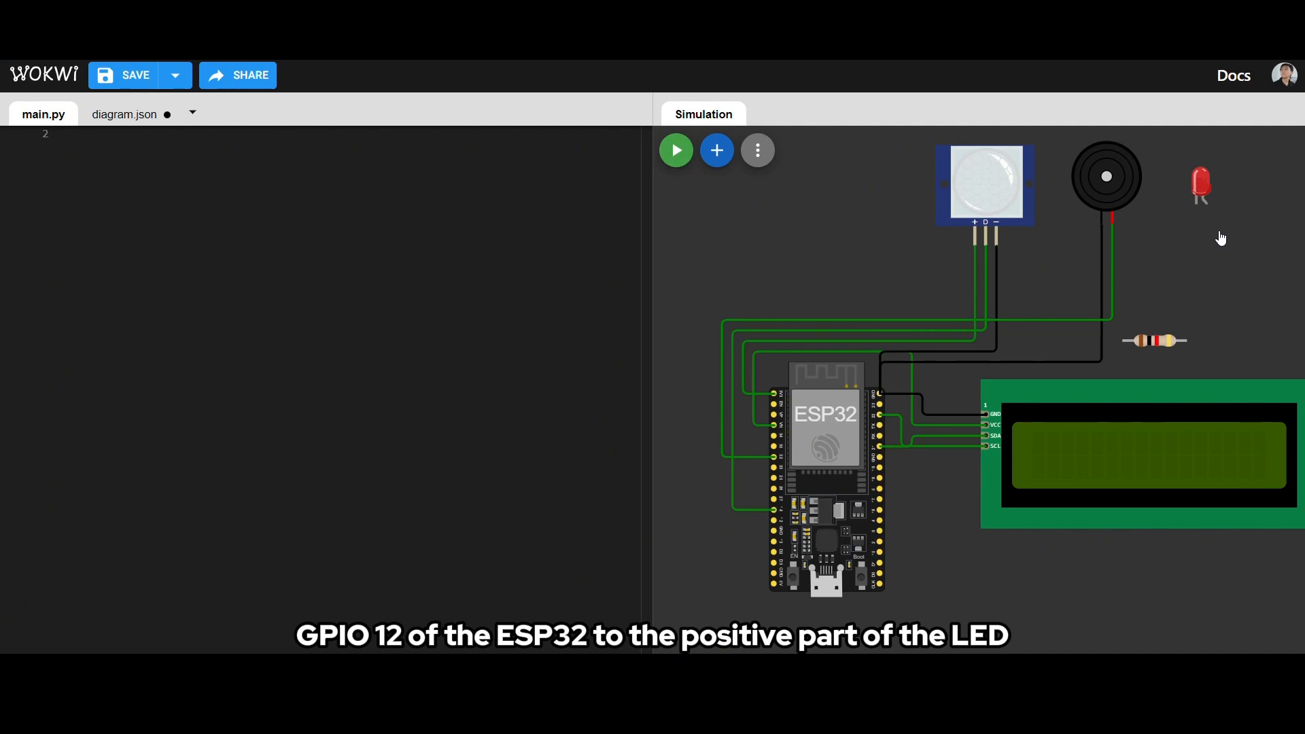
pyautogui.click(1207, 197)
pyautogui.scroll(5, 1209, 192)
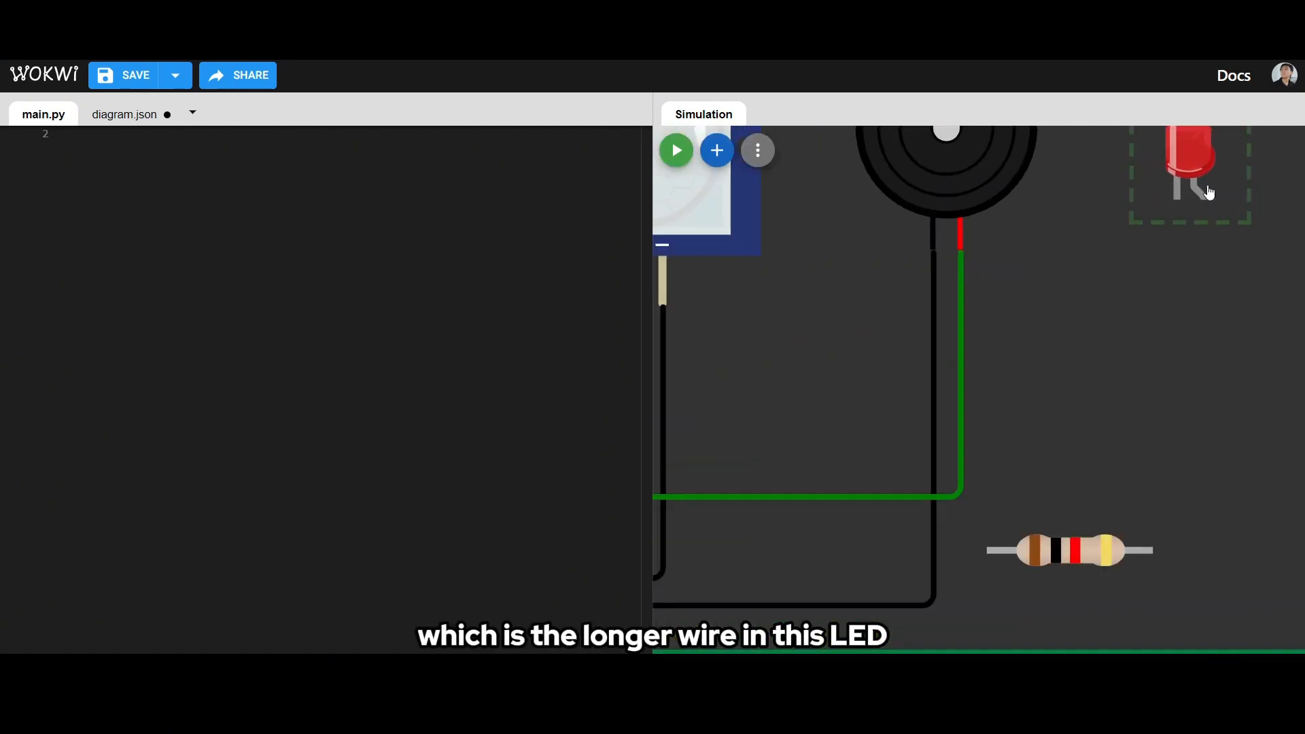
pyautogui.scroll(-5, 1212, 282)
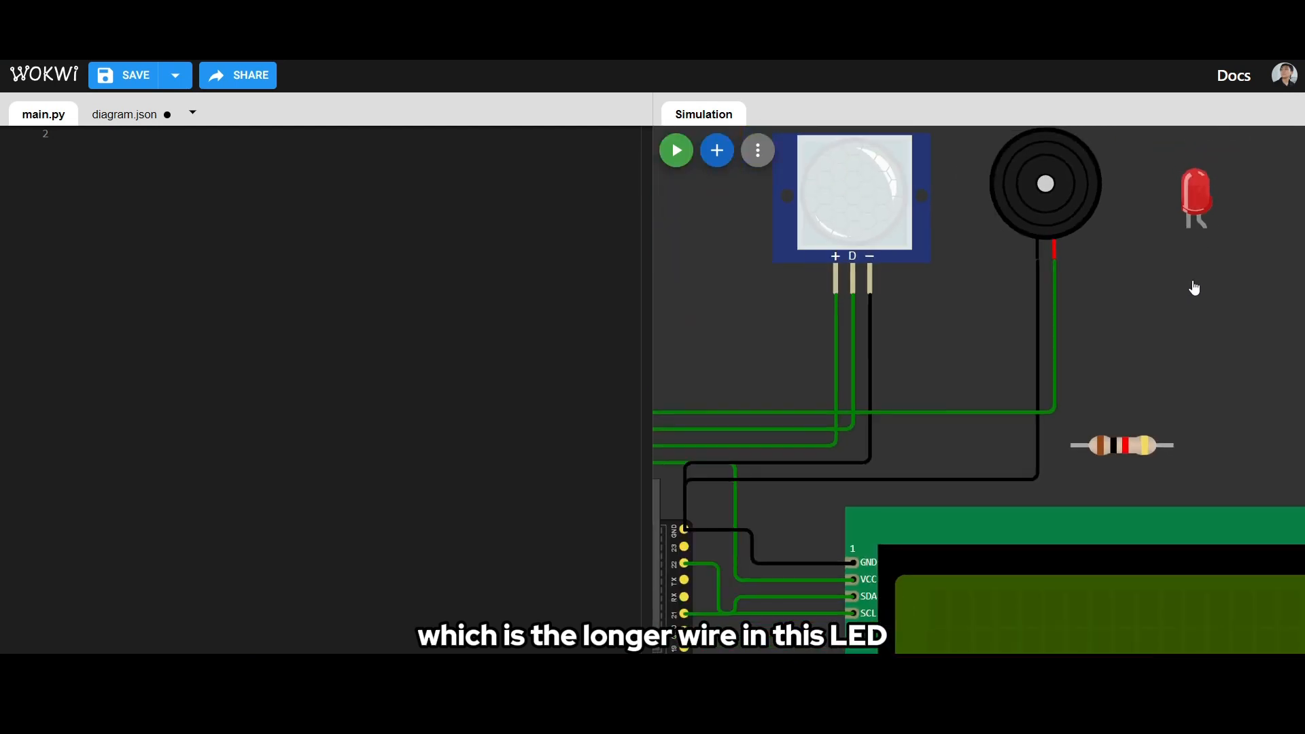
pyautogui.scroll(-3, 1194, 289)
pyautogui.scroll(2, 691, 560)
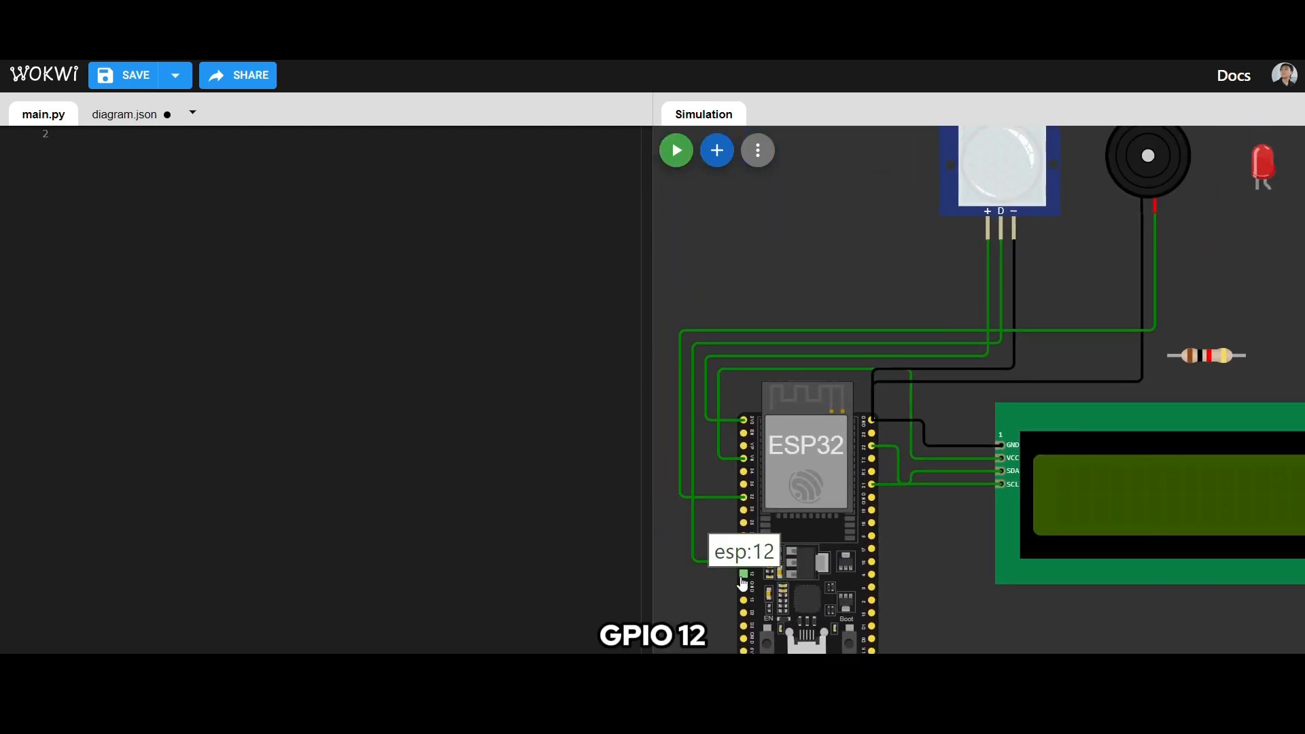
pyautogui.click(743, 578)
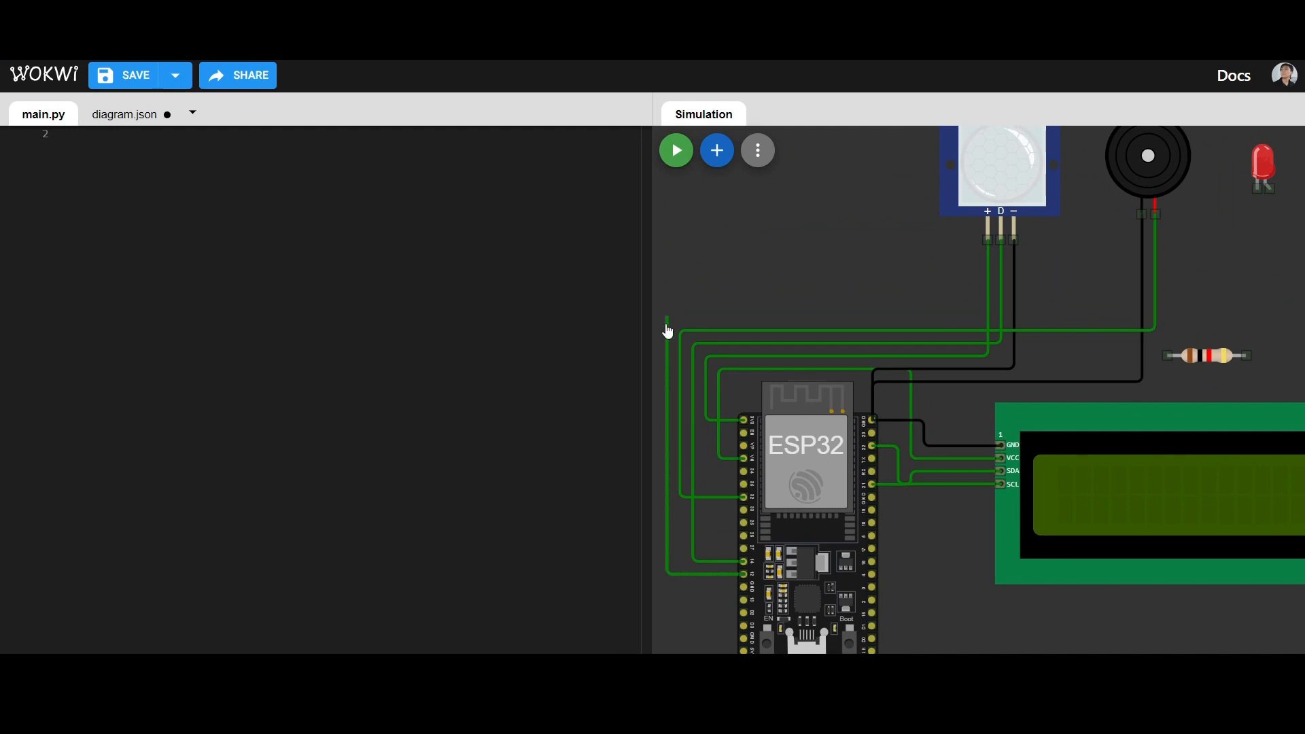
pyautogui.press('Escape')
# - Raise the resistor slightly above the buzzer's wire bend and wire the ESP32's GPIO 12 pin to the resistor's left lead
pyautogui.moveTo(1217, 359); pyautogui.dragTo(1218, 313)
pyautogui.click(1216, 359)
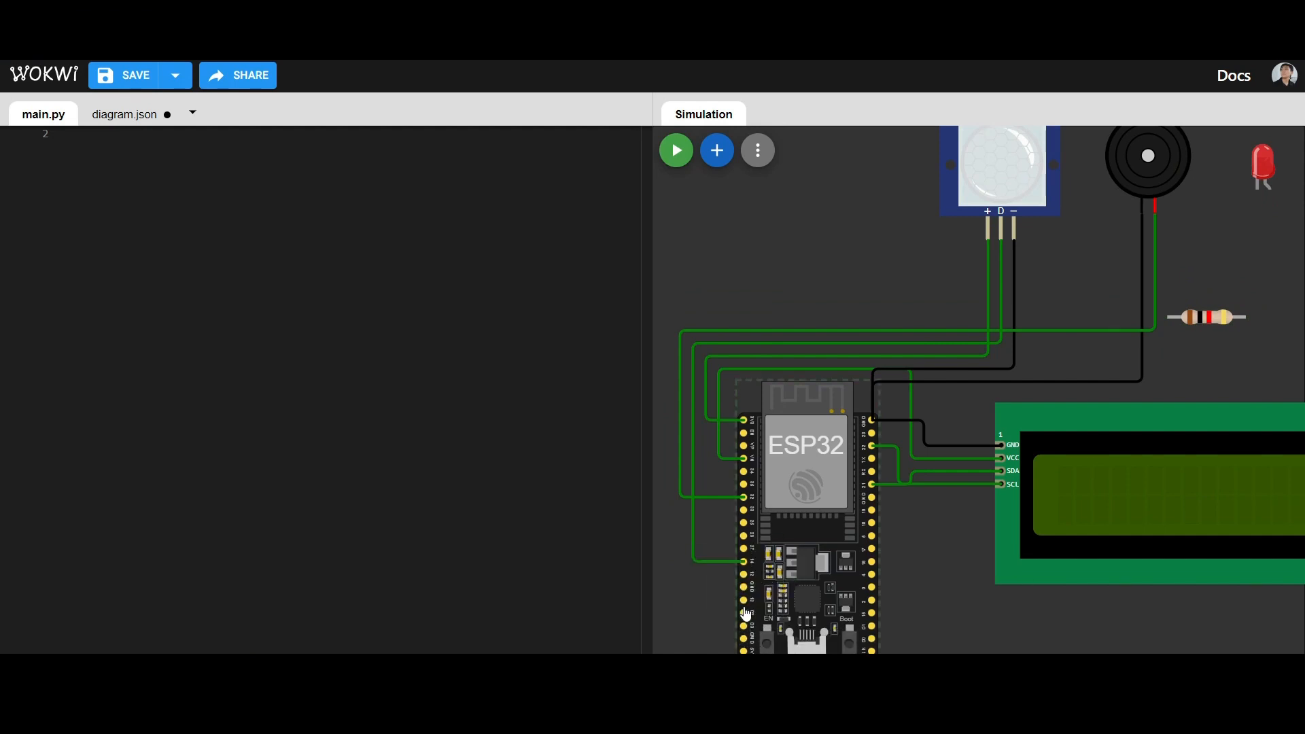
pyautogui.click(745, 575)
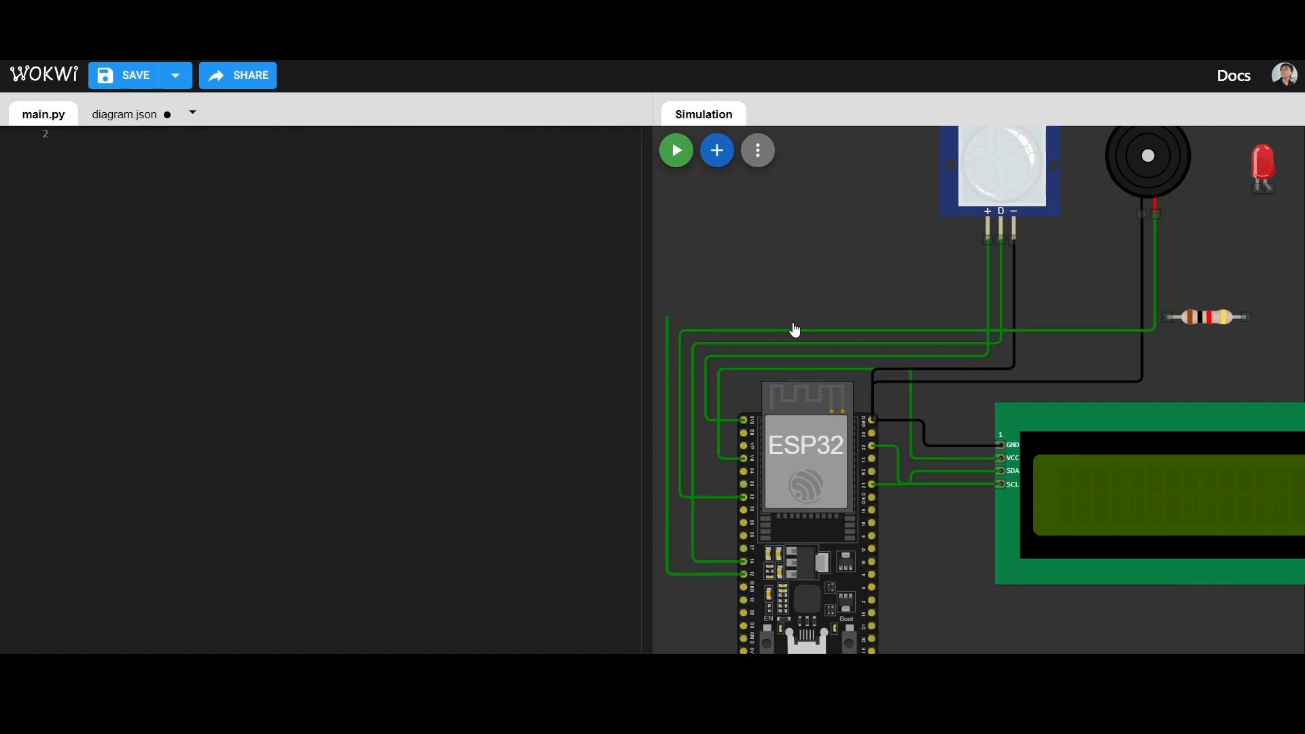
pyautogui.click(1248, 318)
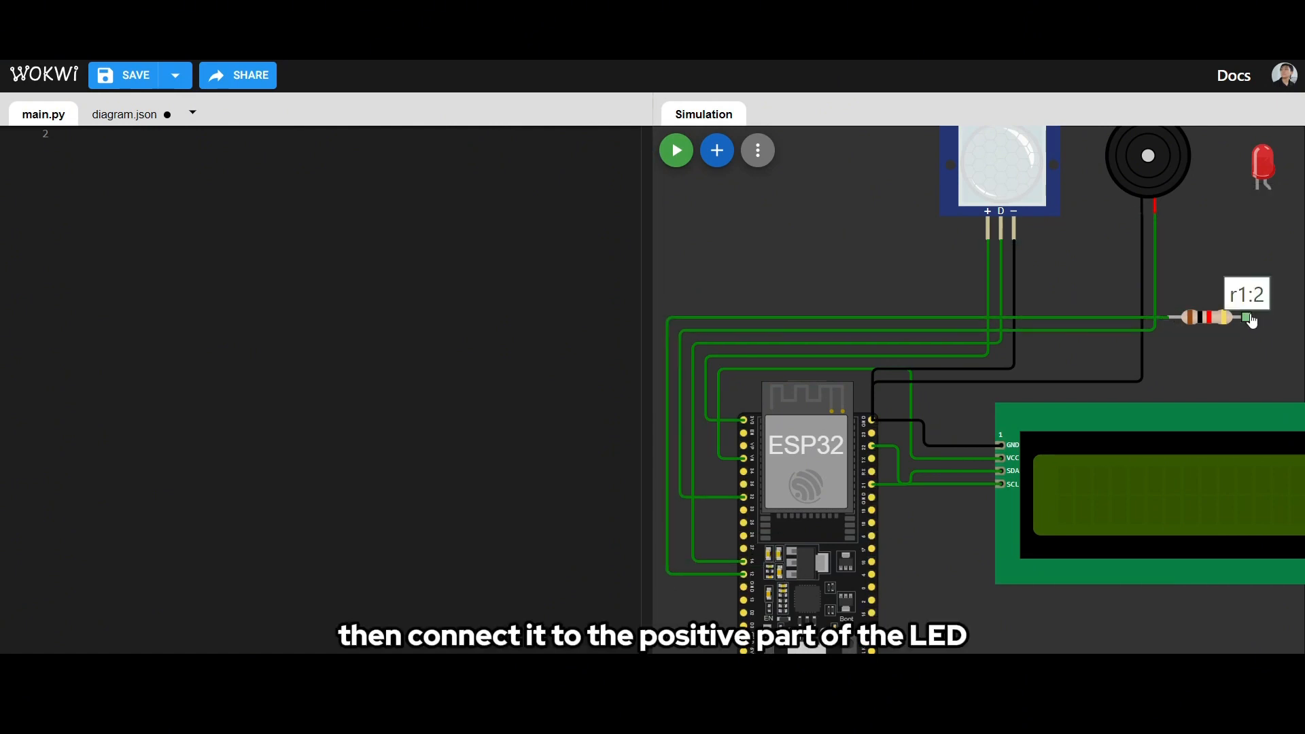
# - Wire the resistor's free right lead (r1:2) to the red LED's anode (led1:A) with one right-angle bend
pyautogui.click(1250, 318)
pyautogui.click(1270, 318)
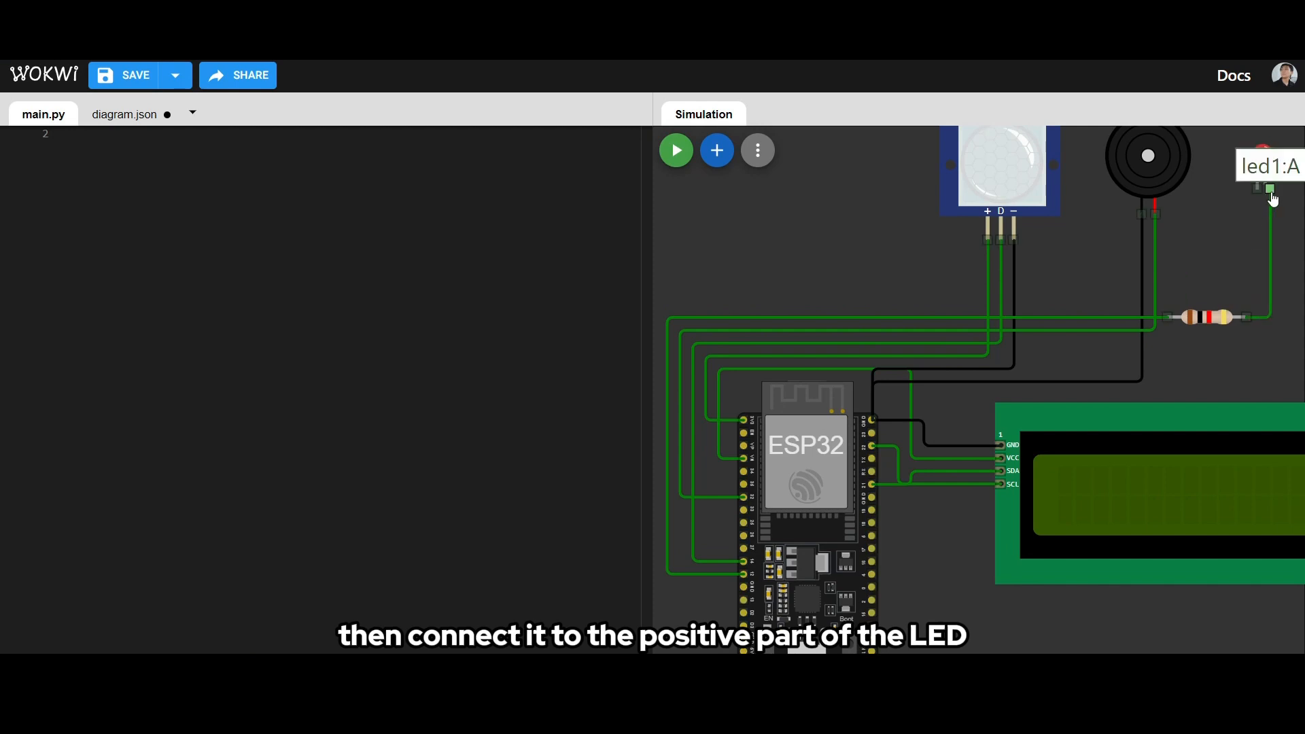
pyautogui.click(1271, 190)
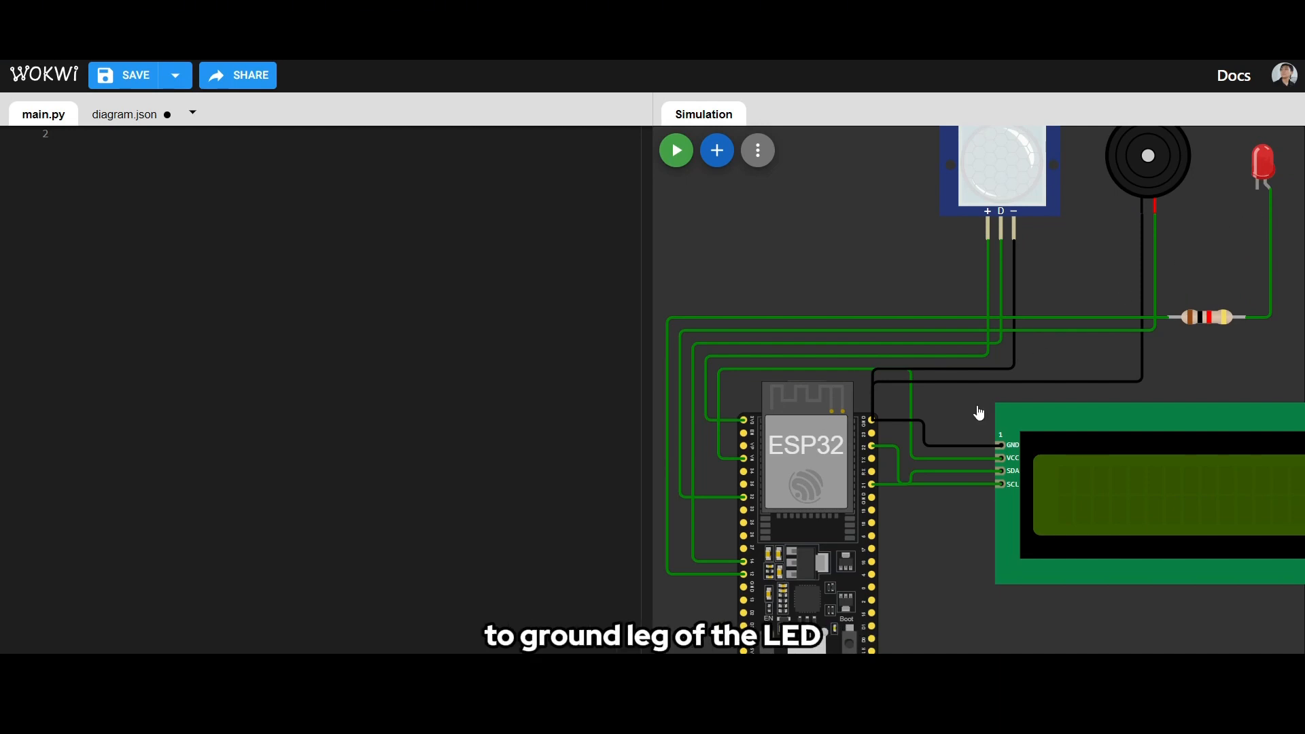
# - Wire the ESP32's top GND pin to the red LED's cathode, routing it between the buzzer's ground wire and the LCD
pyautogui.click(873, 420)
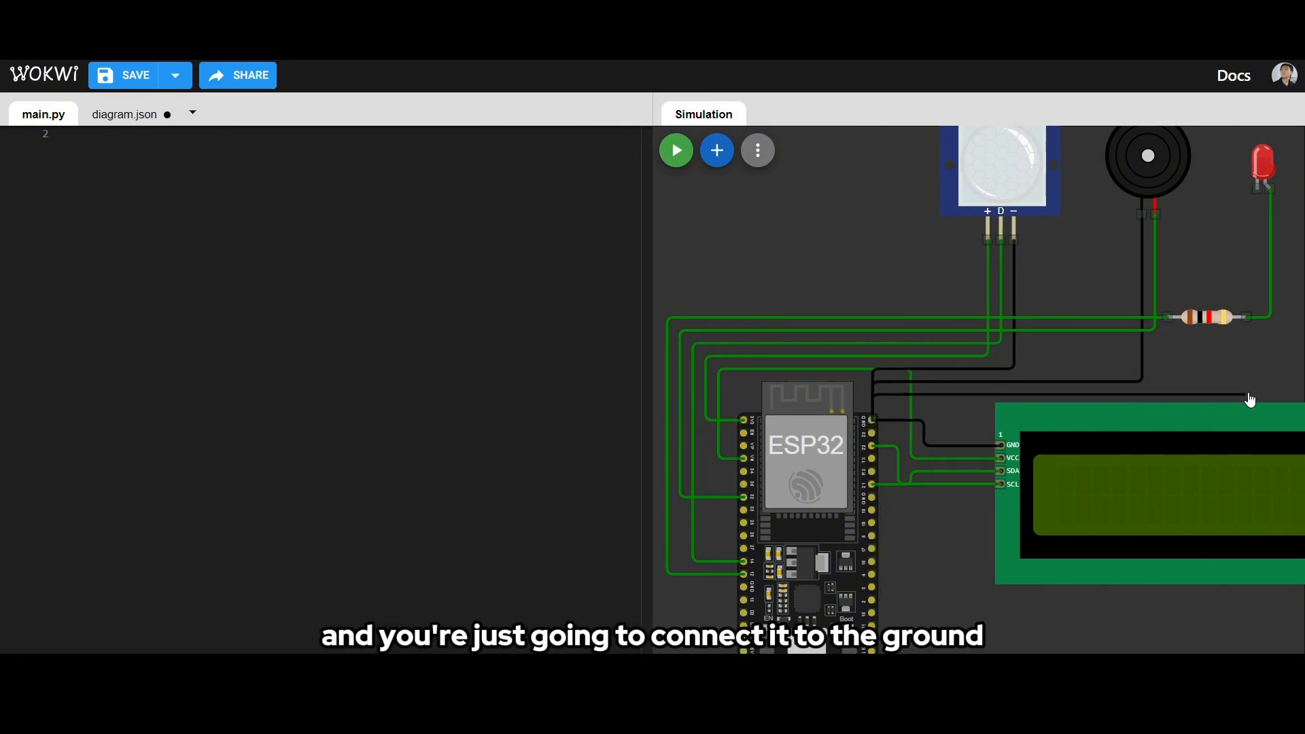
pyautogui.click(1258, 190)
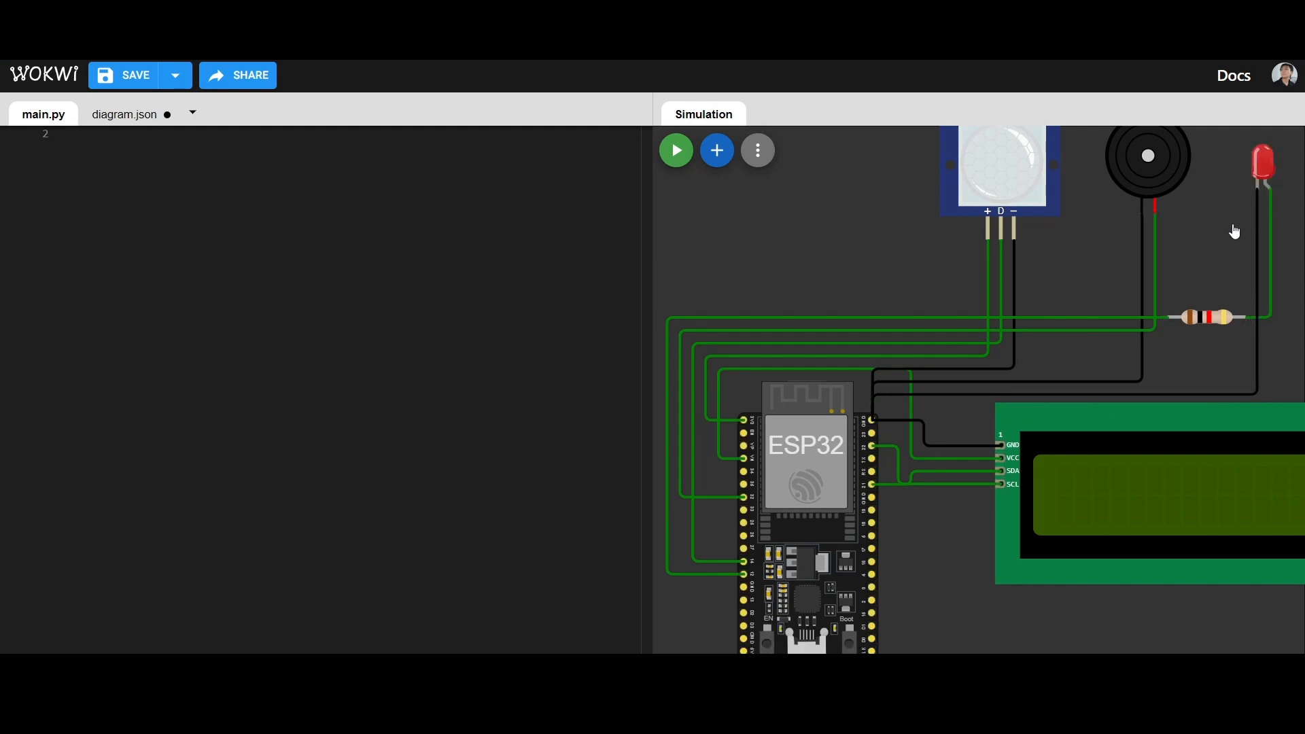
pyautogui.scroll(-3, 1224, 234)
pyautogui.moveTo(1222, 246); pyautogui.dragTo(1162, 280)
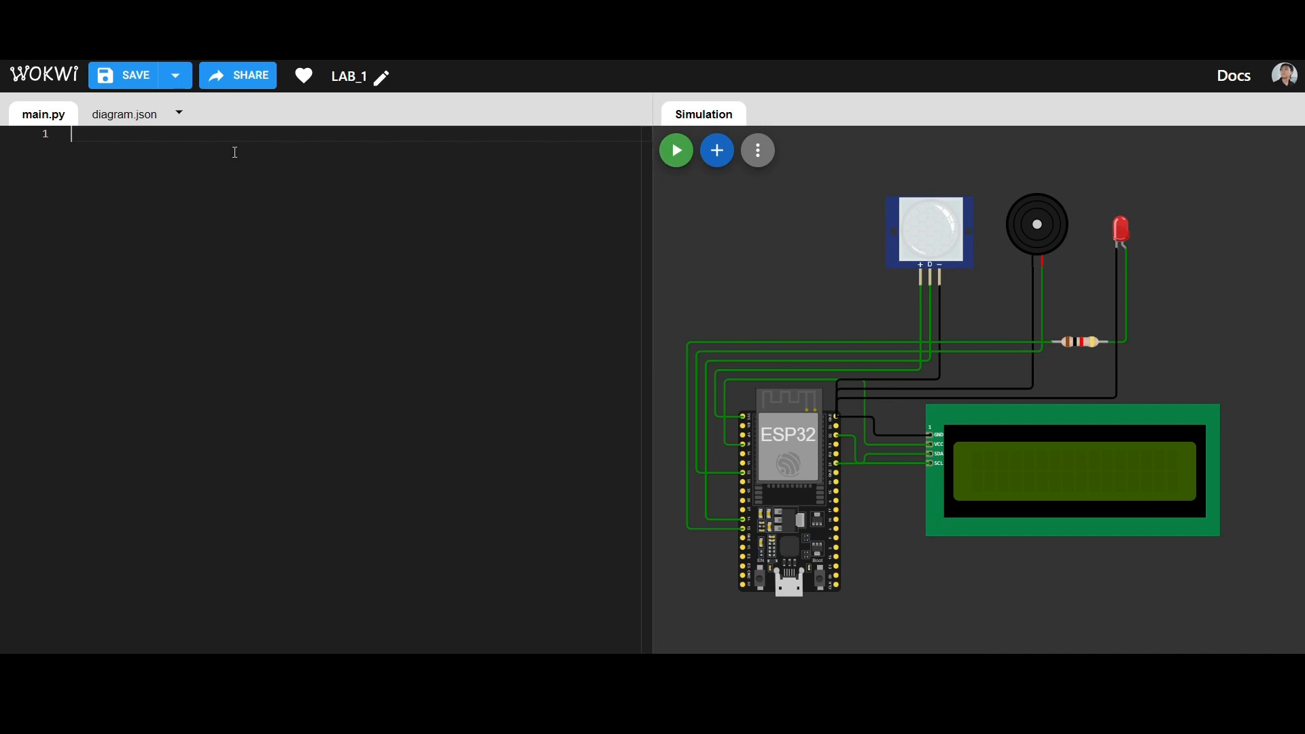
# - Paste the prepared MicroPython motion-alarm code into the empty main.py and save the project
pyautogui.hotkey('ctrl', 'v')
pyautogui.click(362, 211)
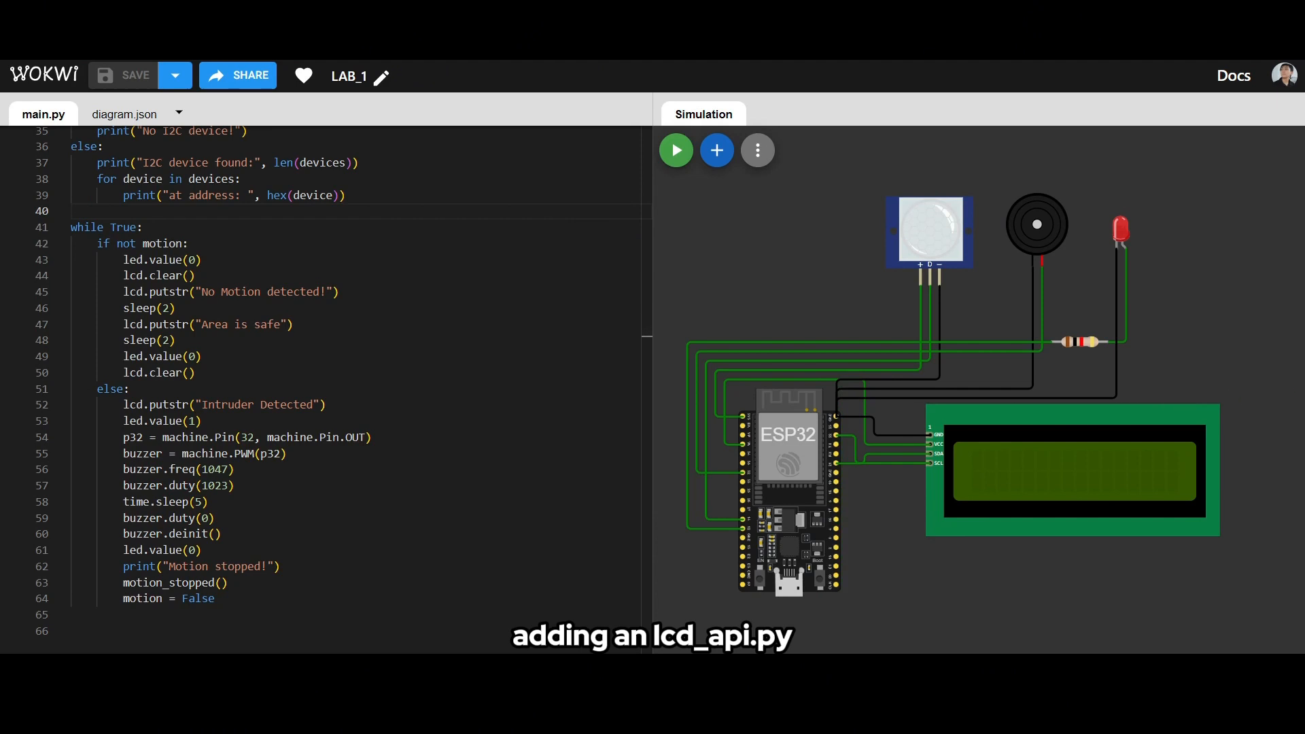
# - Create a new project file named lcd_api.py, paste the LCD API class code into it and save
pyautogui.click(179, 113)
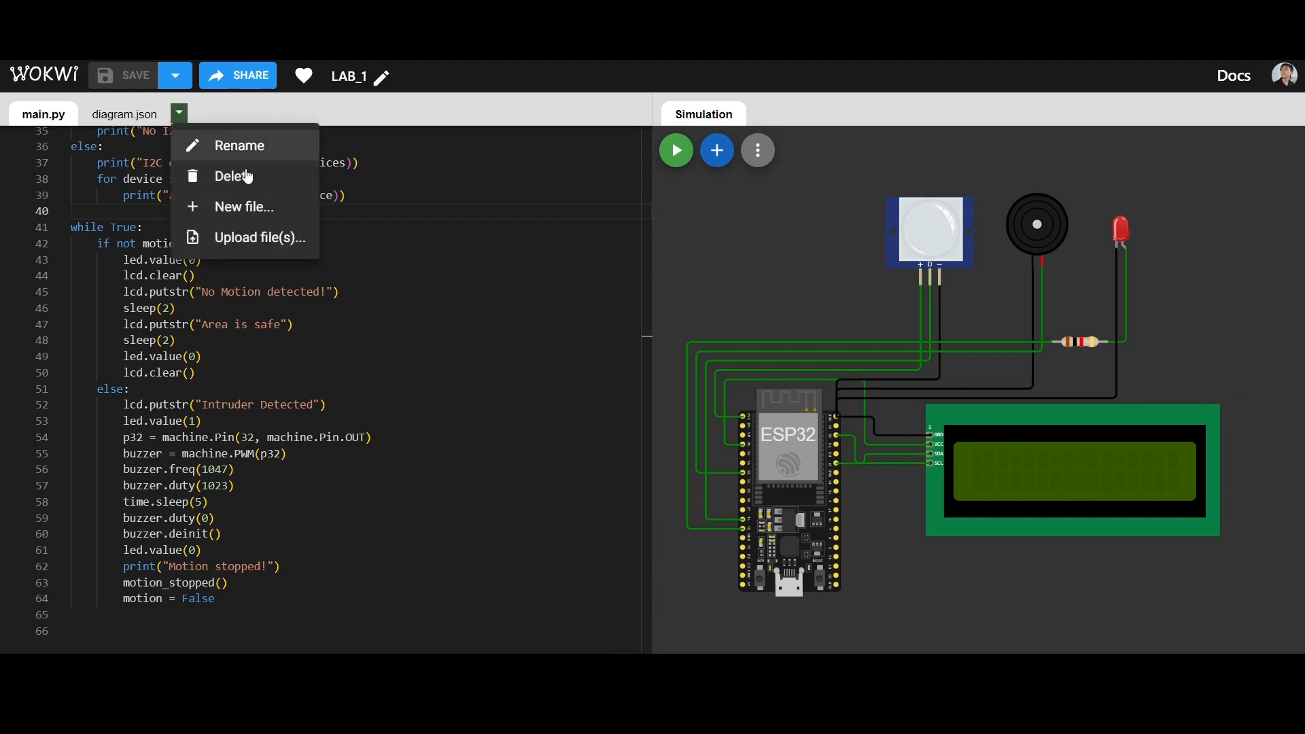
pyautogui.click(257, 217)
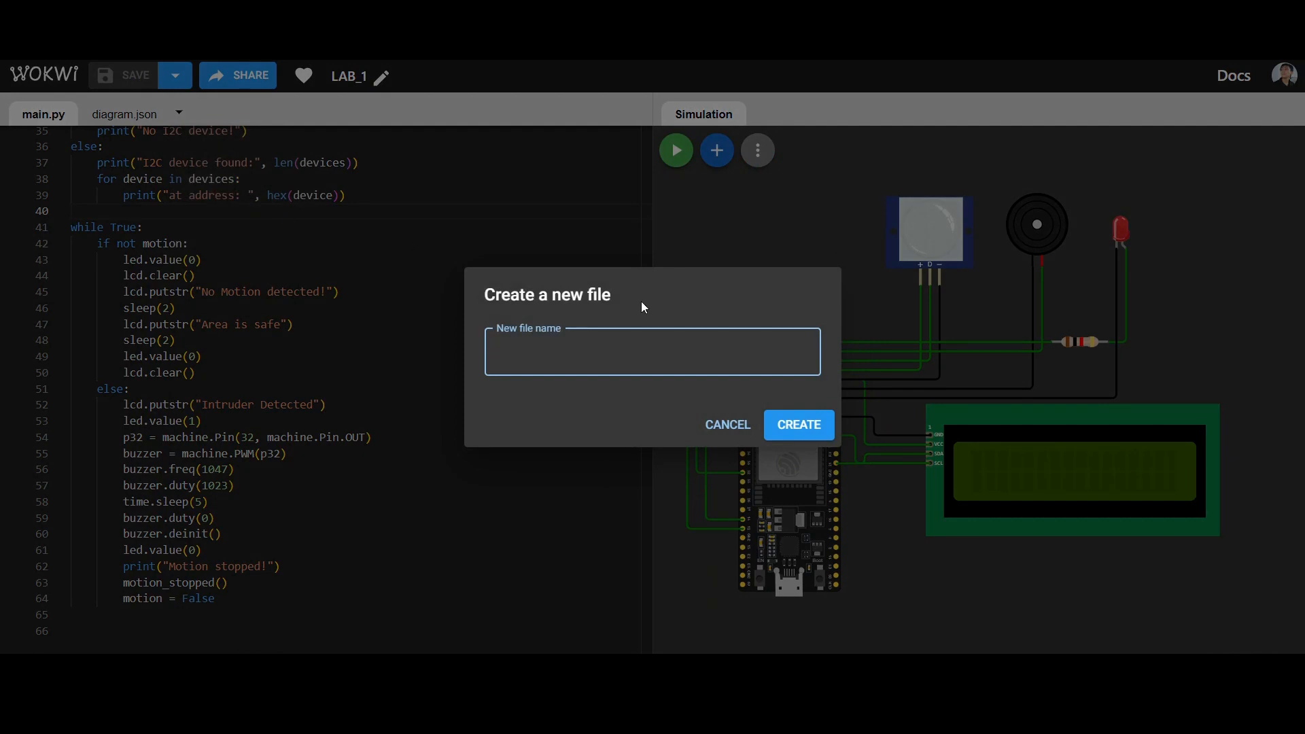
pyautogui.write('lcd_api.py')
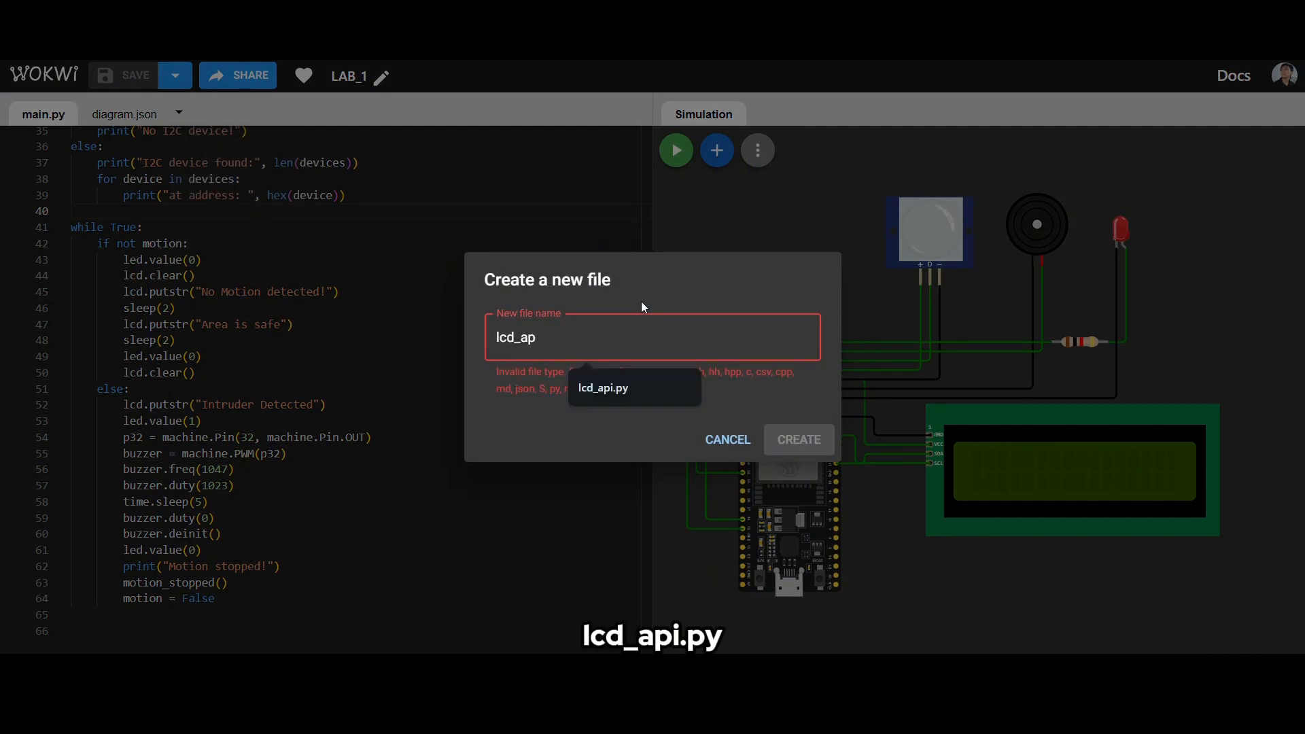
pyautogui.press('Return')
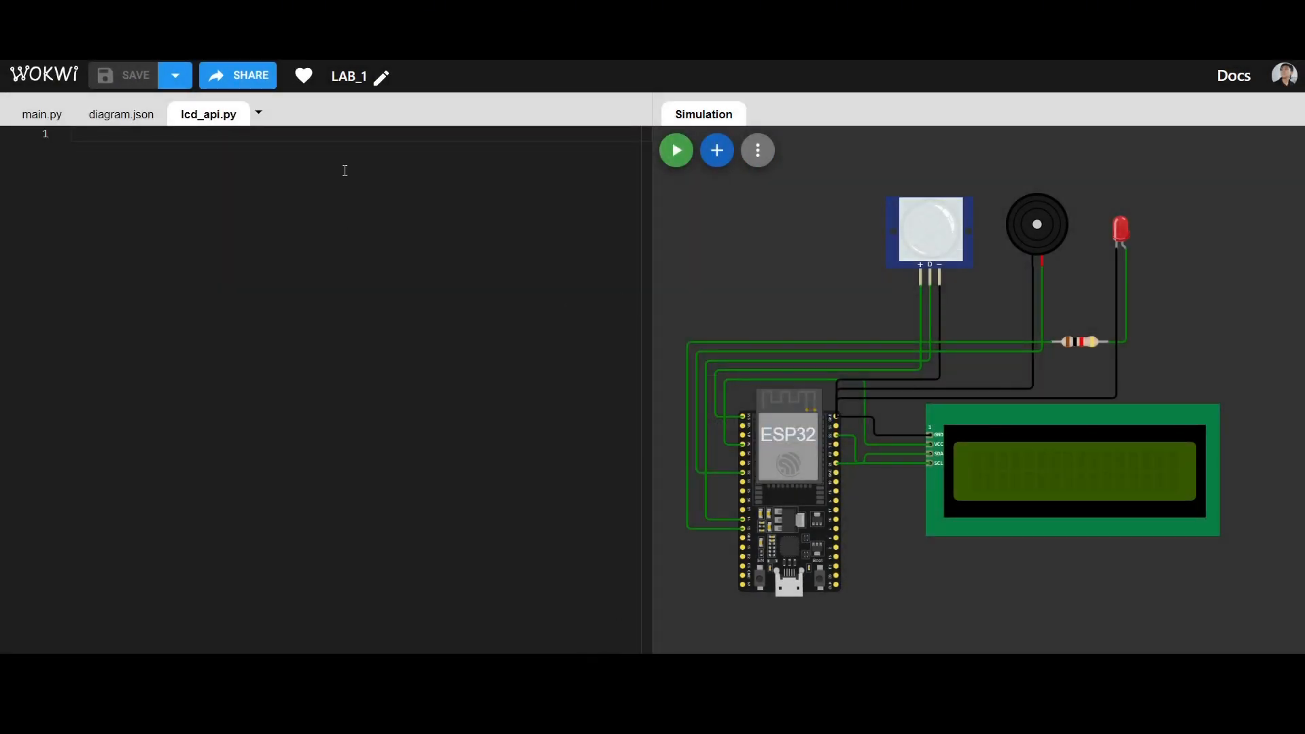
pyautogui.hotkey('ctrl', 'v')
pyautogui.click(534, 211)
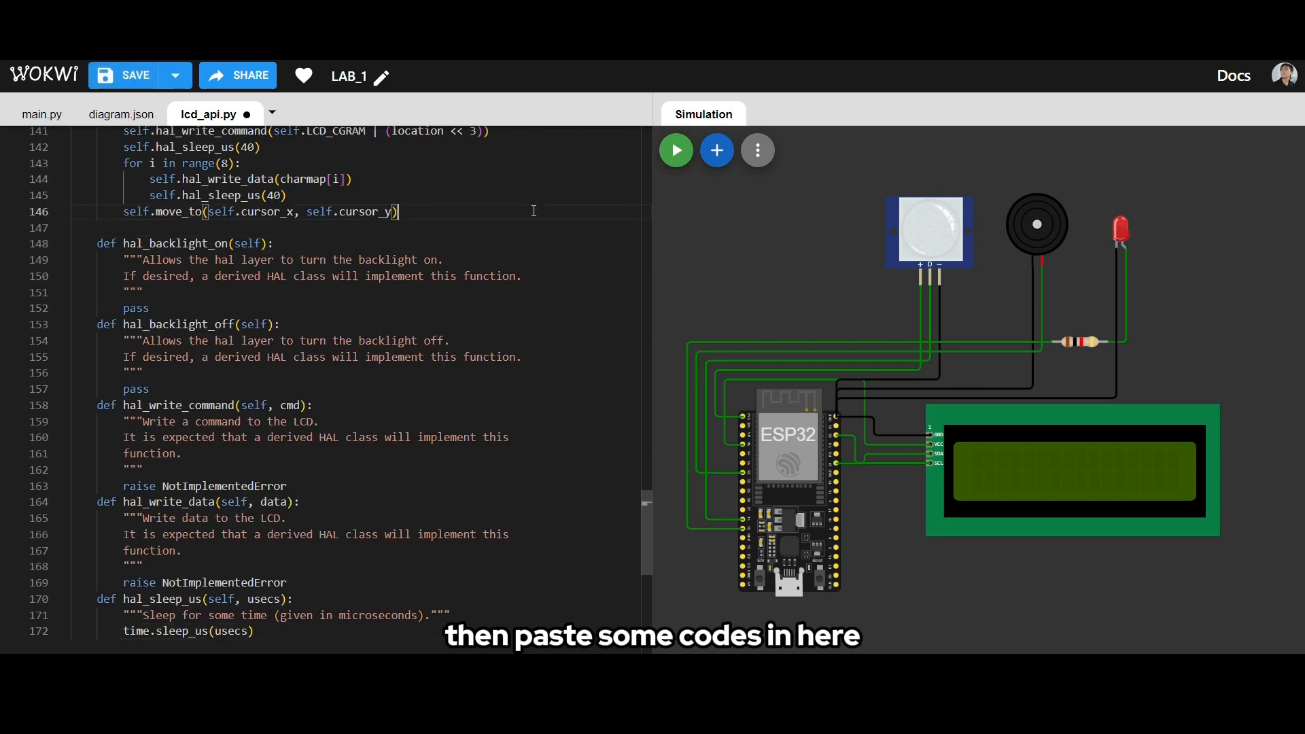
pyautogui.hotkey('ctrl', 's')
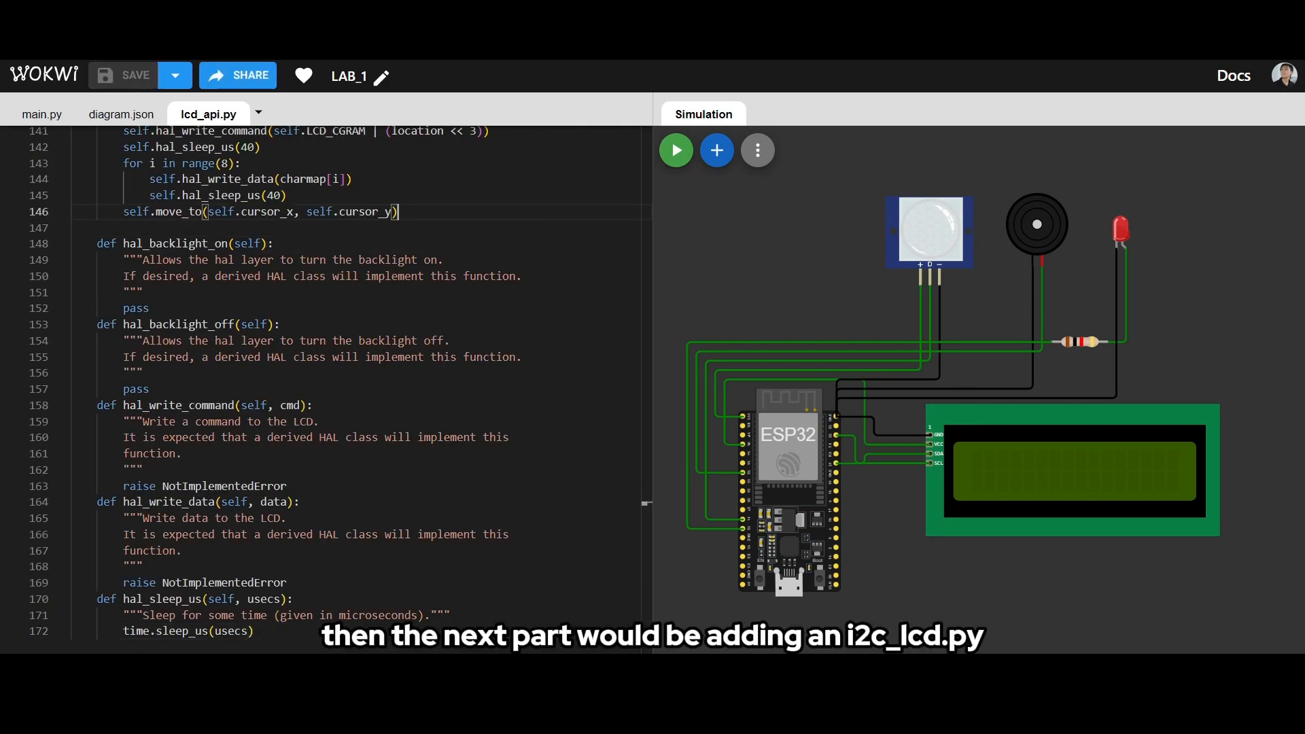
# - Create a new project file named i2c_lcd.py, paste the I2C LCD driver code into it and save
pyautogui.click(492, 609)
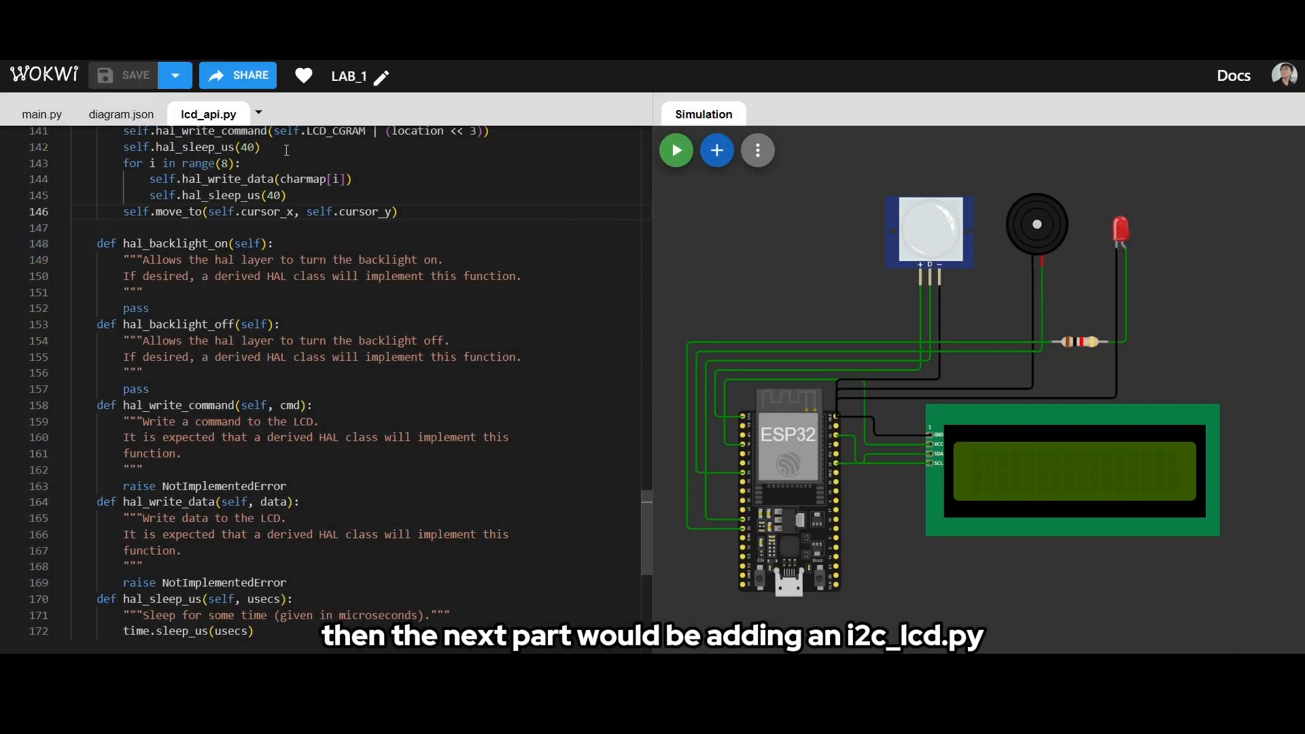
pyautogui.click(261, 116)
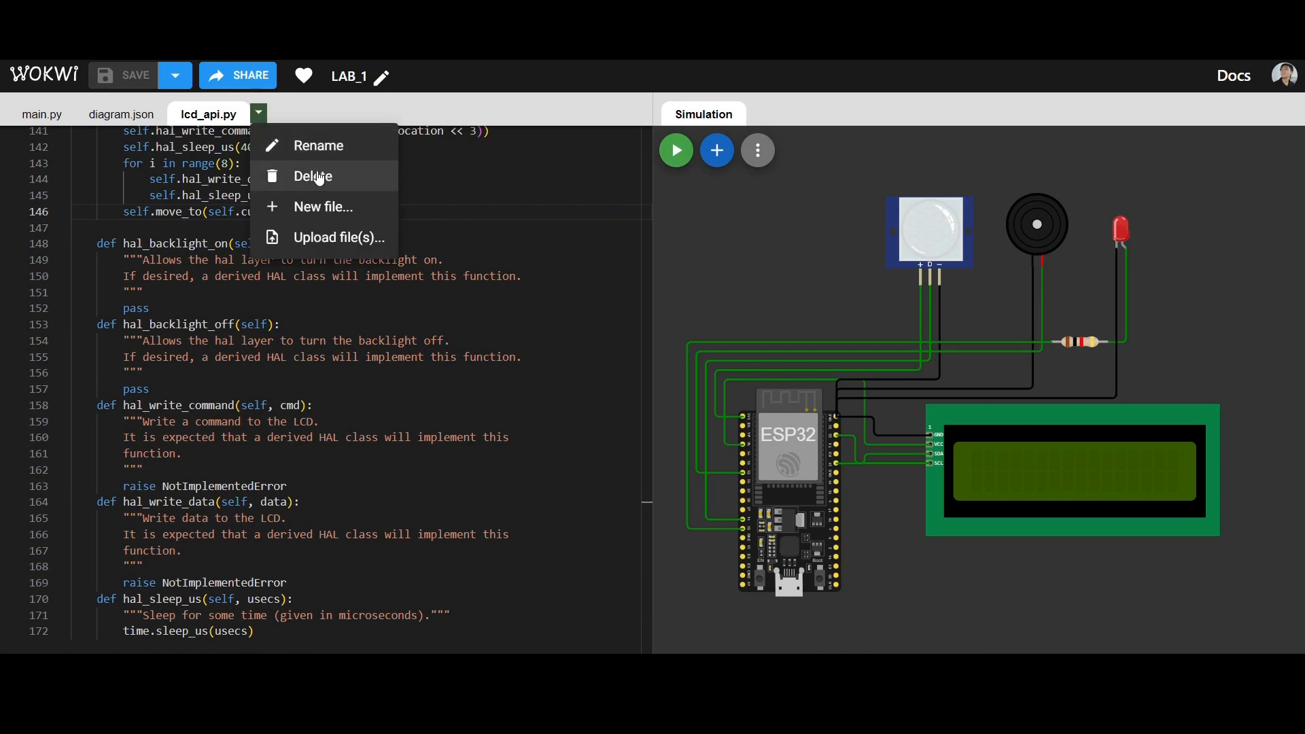
pyautogui.click(321, 201)
pyautogui.press('BackSpace')
pyautogui.press('BackSpace')
pyautogui.press('BackSpace')
pyautogui.press('BackSpace')
pyautogui.press('BackSpace')
pyautogui.press('BackSpace')
pyautogui.press('BackSpace')
pyautogui.press('BackSpace')
pyautogui.press('BackSpace')
pyautogui.press('BackSpace')
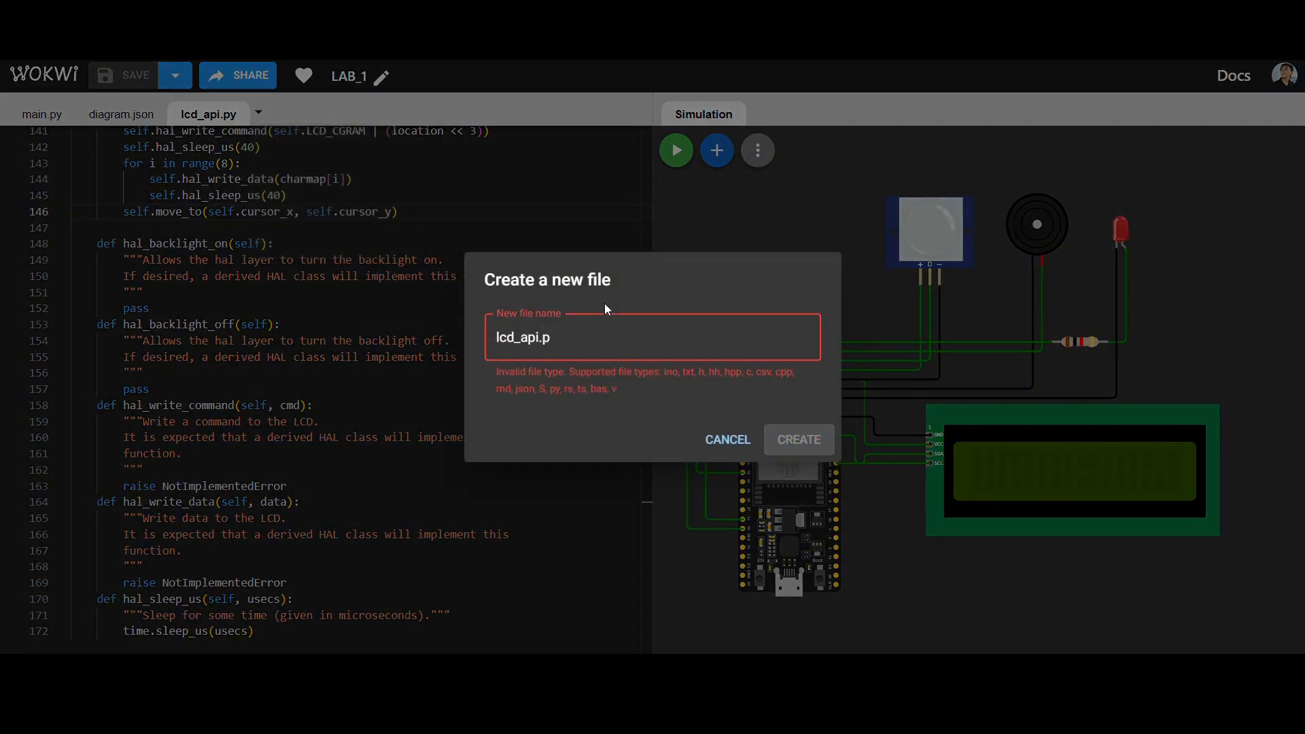
pyautogui.write('i2c_lcd.py')
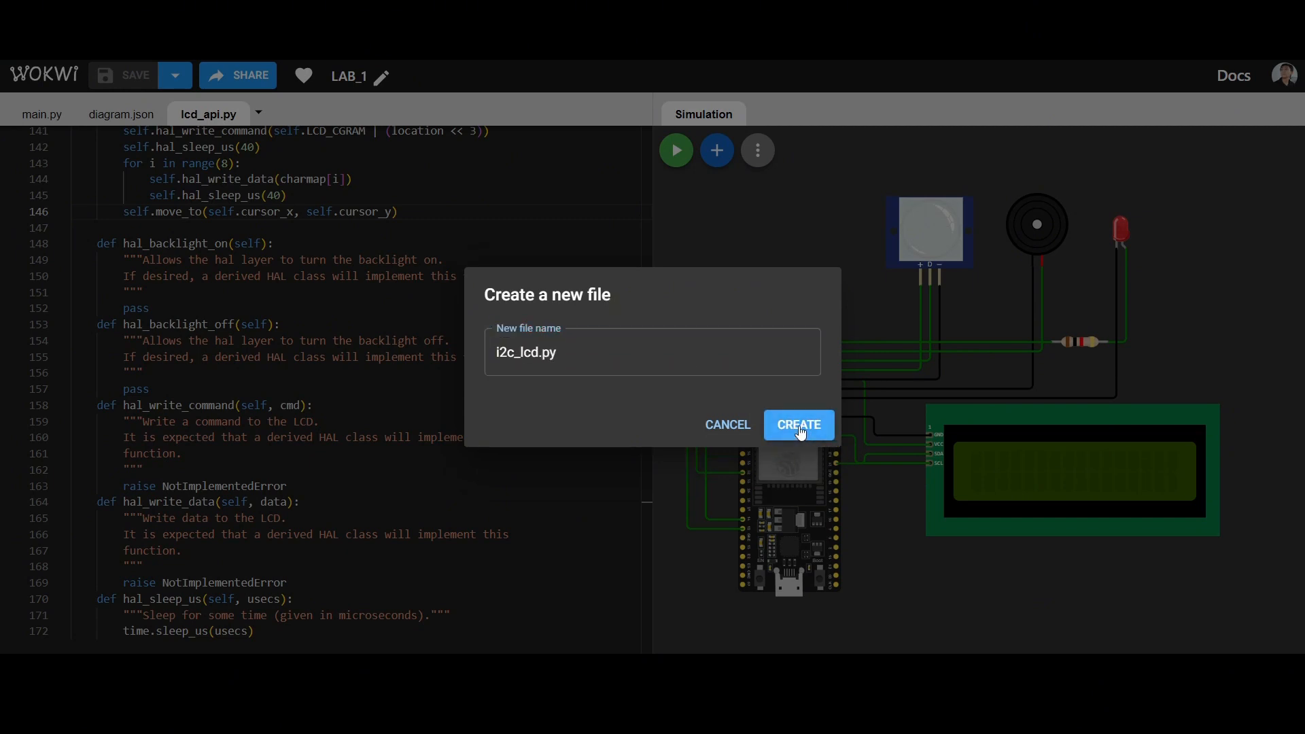
pyautogui.click(799, 427)
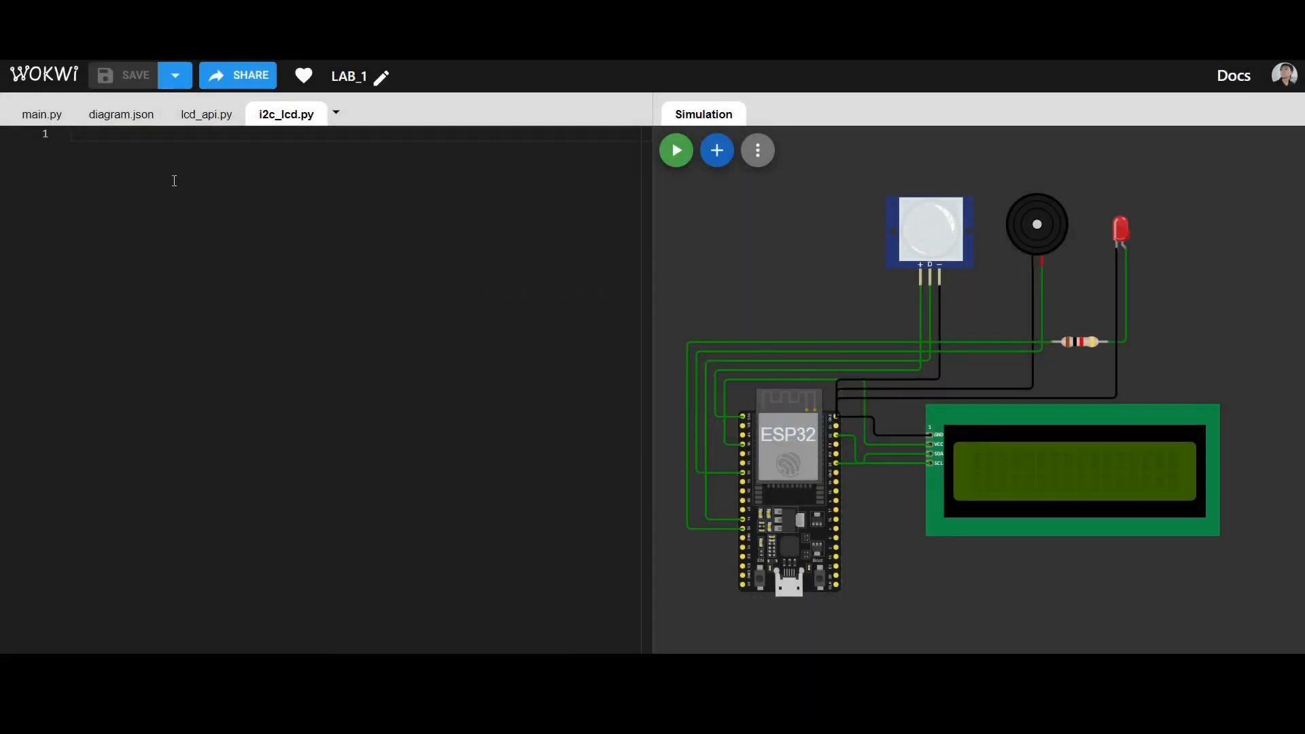
pyautogui.hotkey('ctrl', 'v')
pyautogui.hotkey('ctrl', 's')
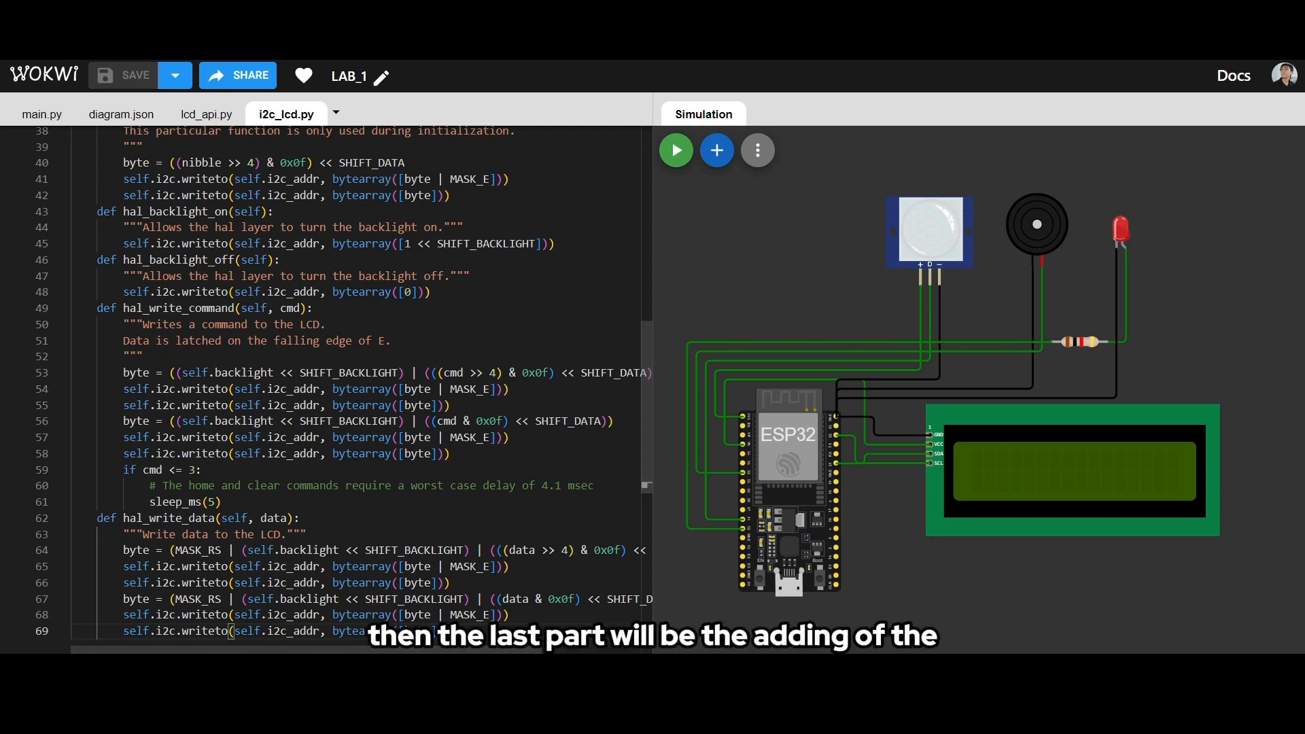
# - Create a new project file named picoPassiveBuzzer.py, paste the prepared library code into it and save
pyautogui.moveTo(643, 719)
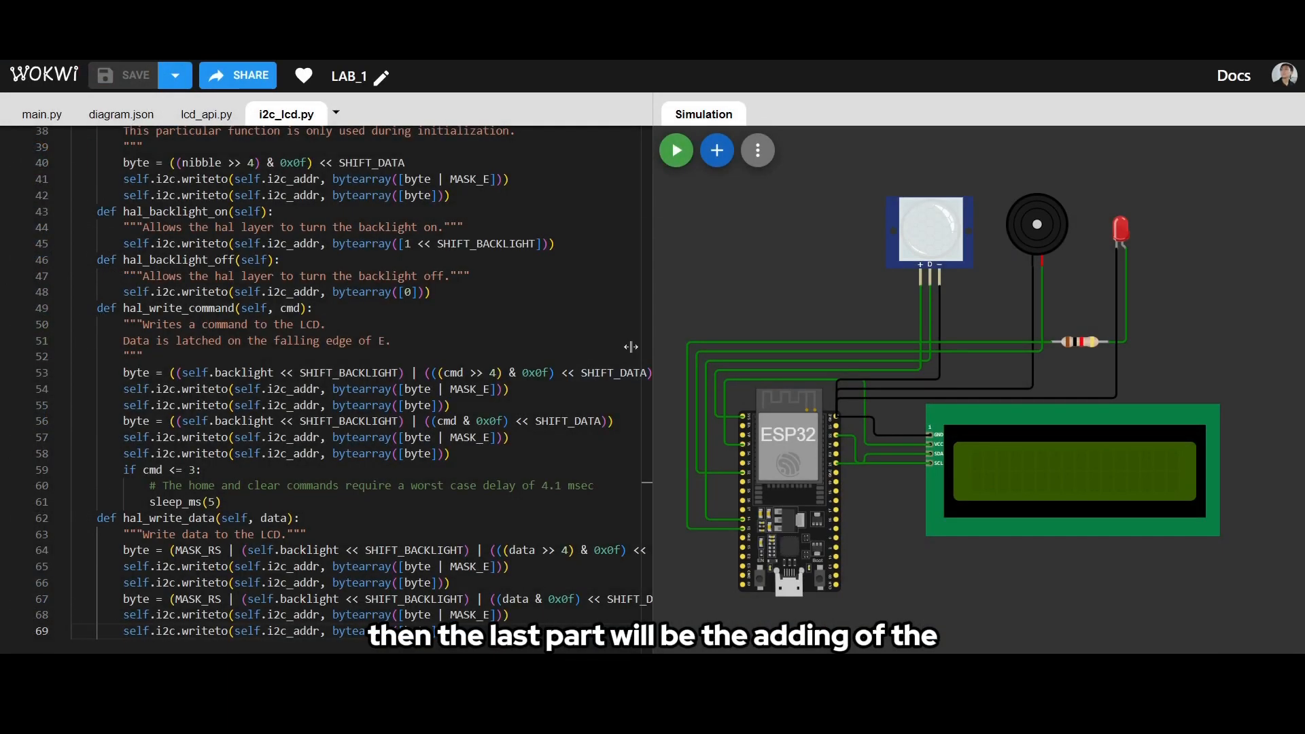
pyautogui.click(336, 114)
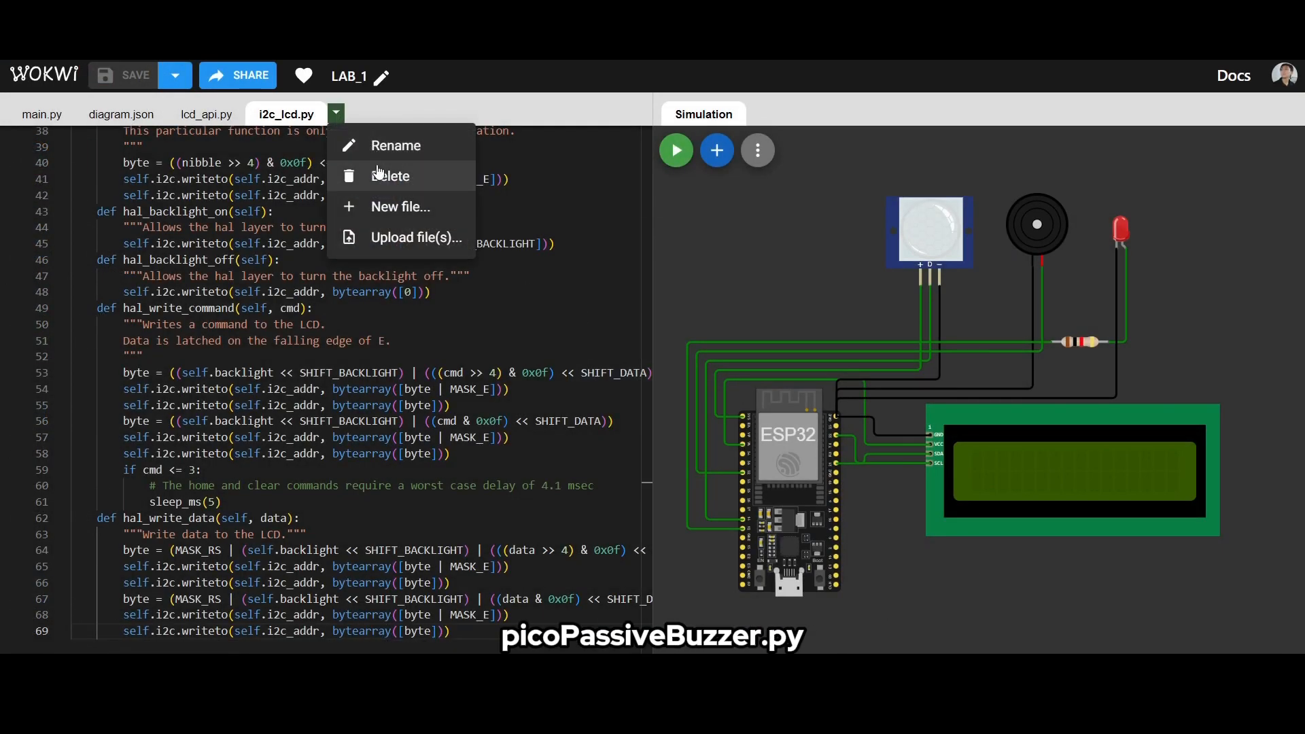
pyautogui.click(373, 207)
pyautogui.write('picoPassive')
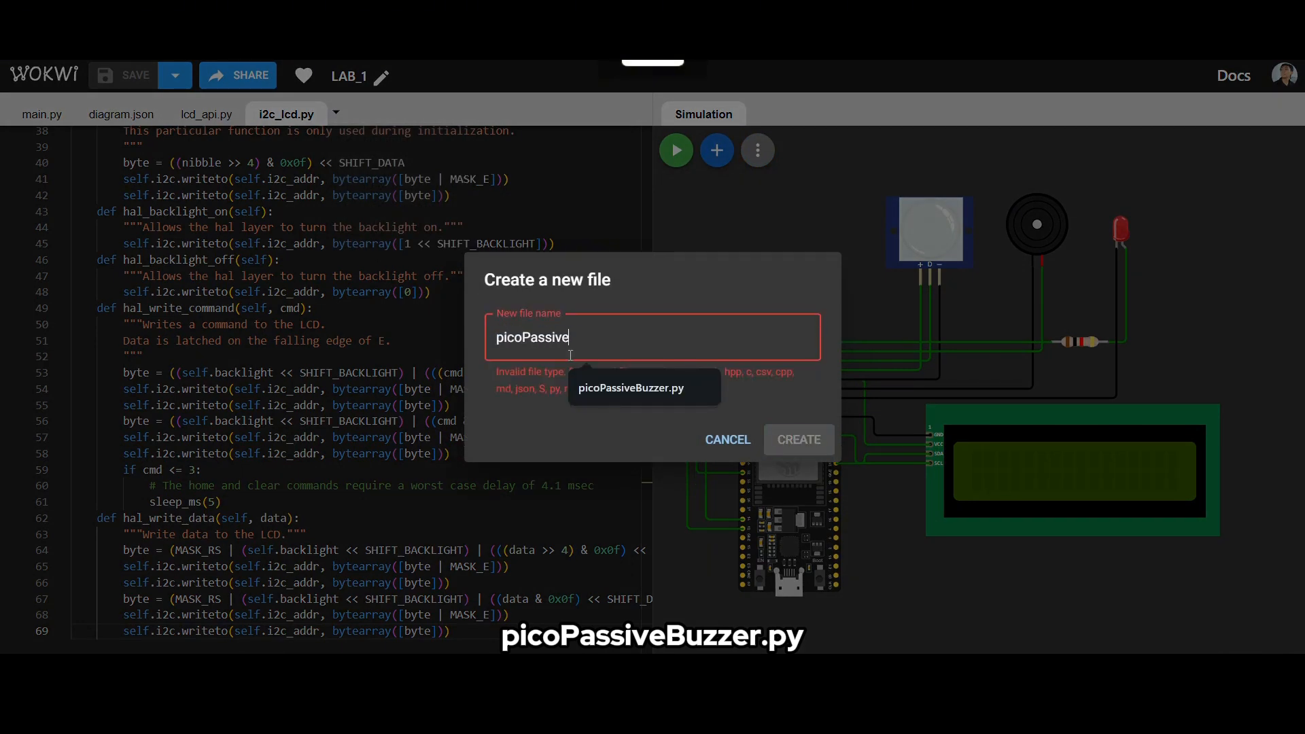
pyautogui.write('Buzzer.py')
pyautogui.press('Return')
pyautogui.hotkey('ctrl', 'v')
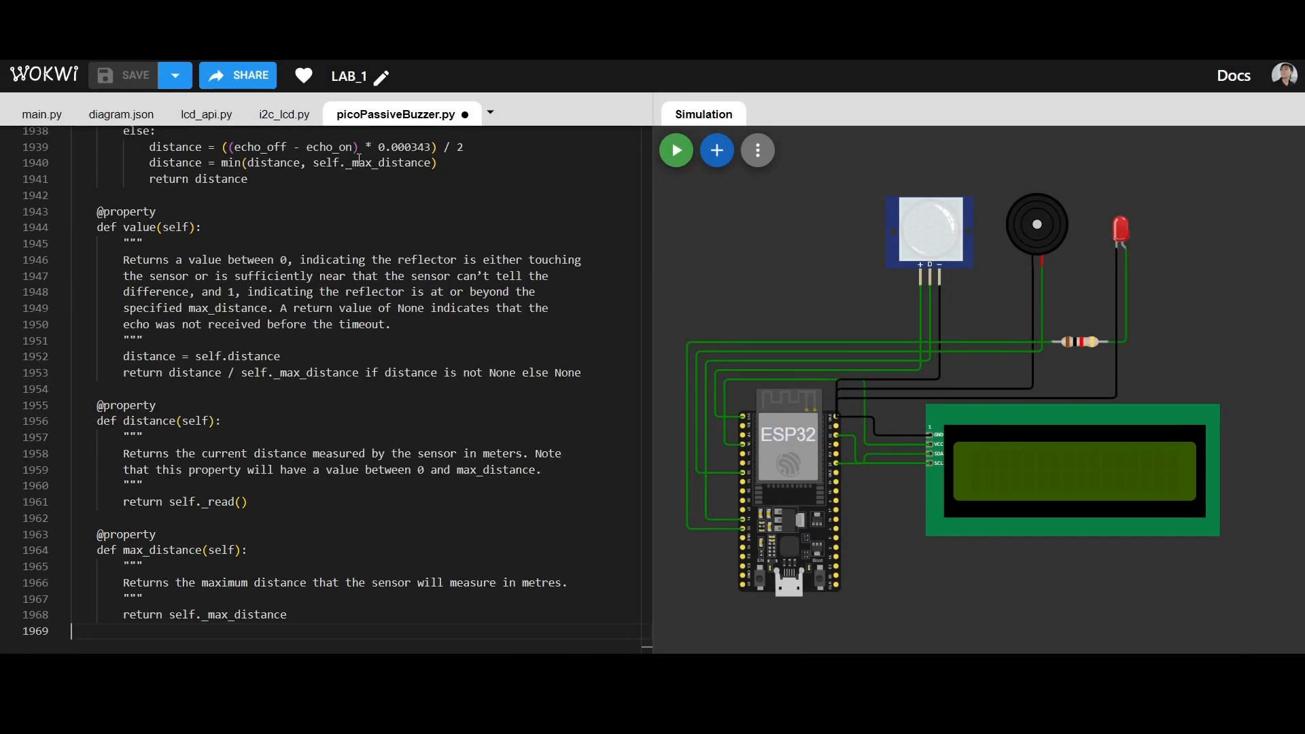
pyautogui.hotkey('ctrl', 's')
pyautogui.click(513, 195)
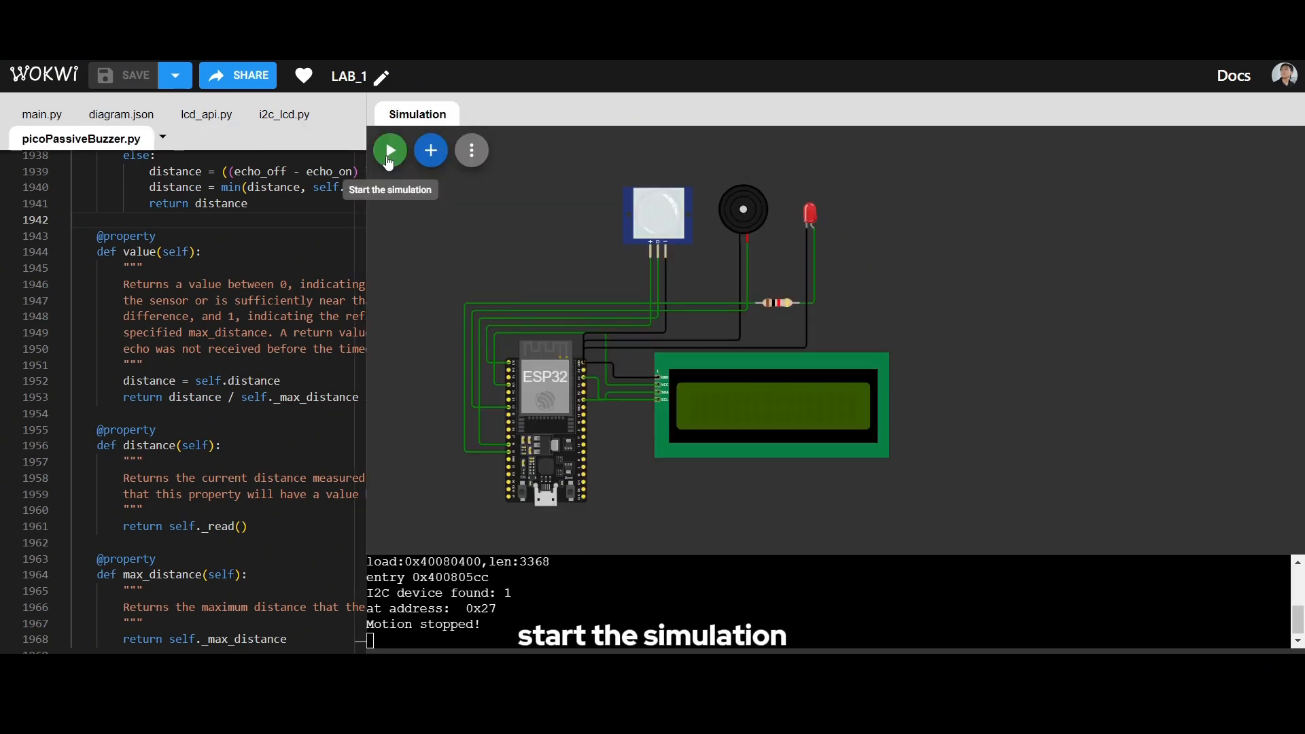
# - Start the circuit simulation and simulate motion on the PIR sensor to test the LCD, buzzer and LED
pyautogui.click(389, 151)
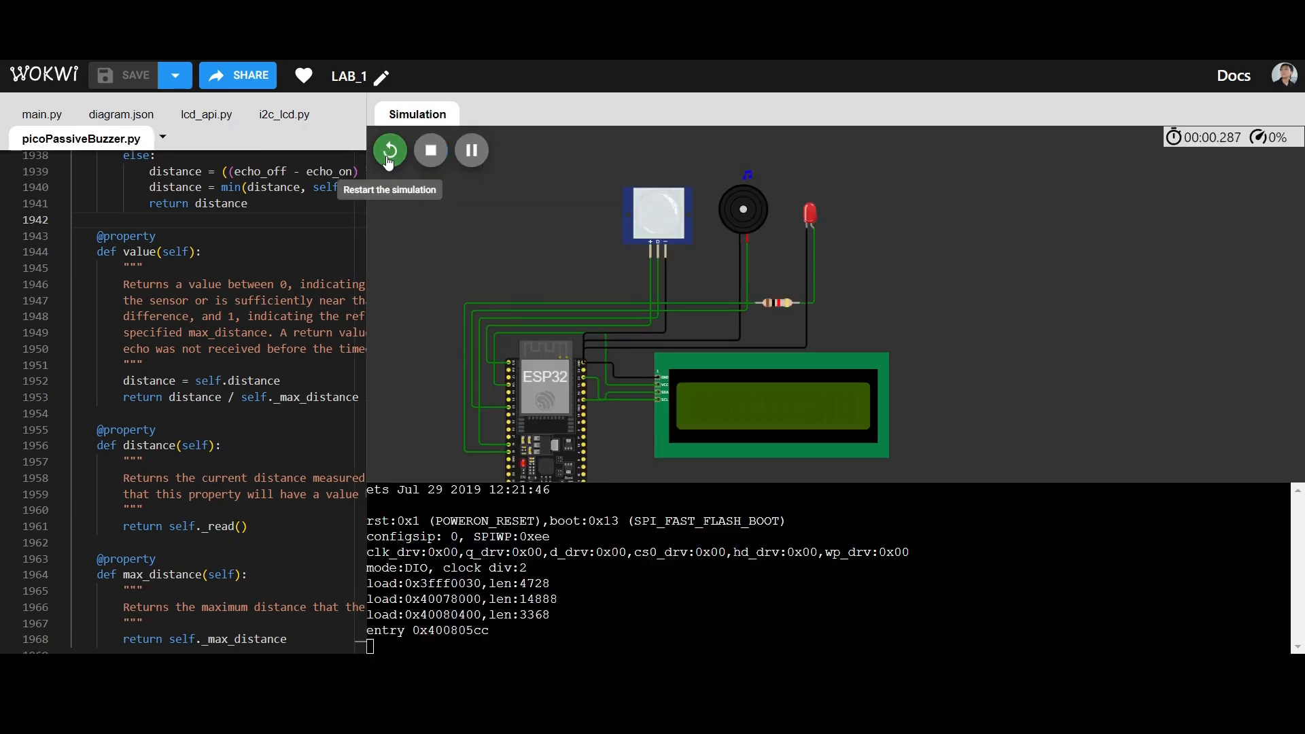
pyautogui.moveTo(898, 273)
pyautogui.mouseDown()
pyautogui.moveTo(928, 251)
pyautogui.moveTo(931, 216)
pyautogui.moveTo(888, 287)
pyautogui.mouseUp()
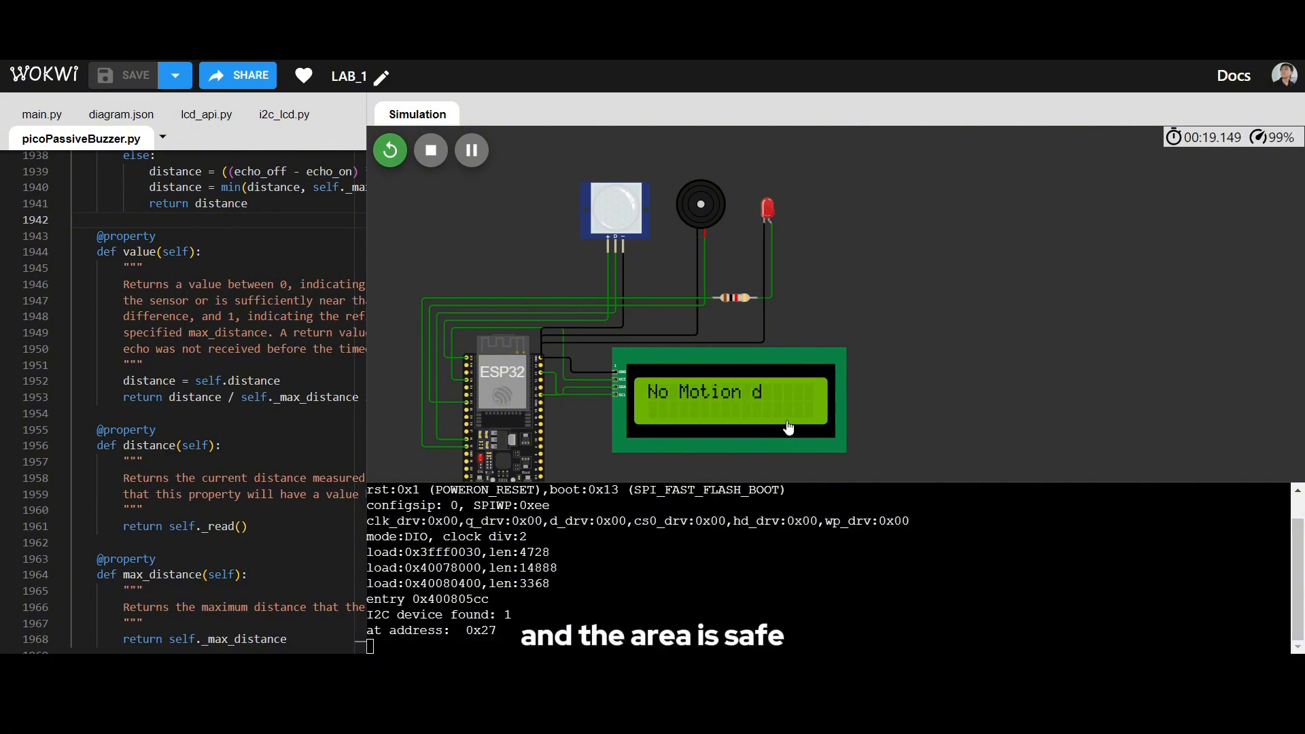
pyautogui.click(628, 215)
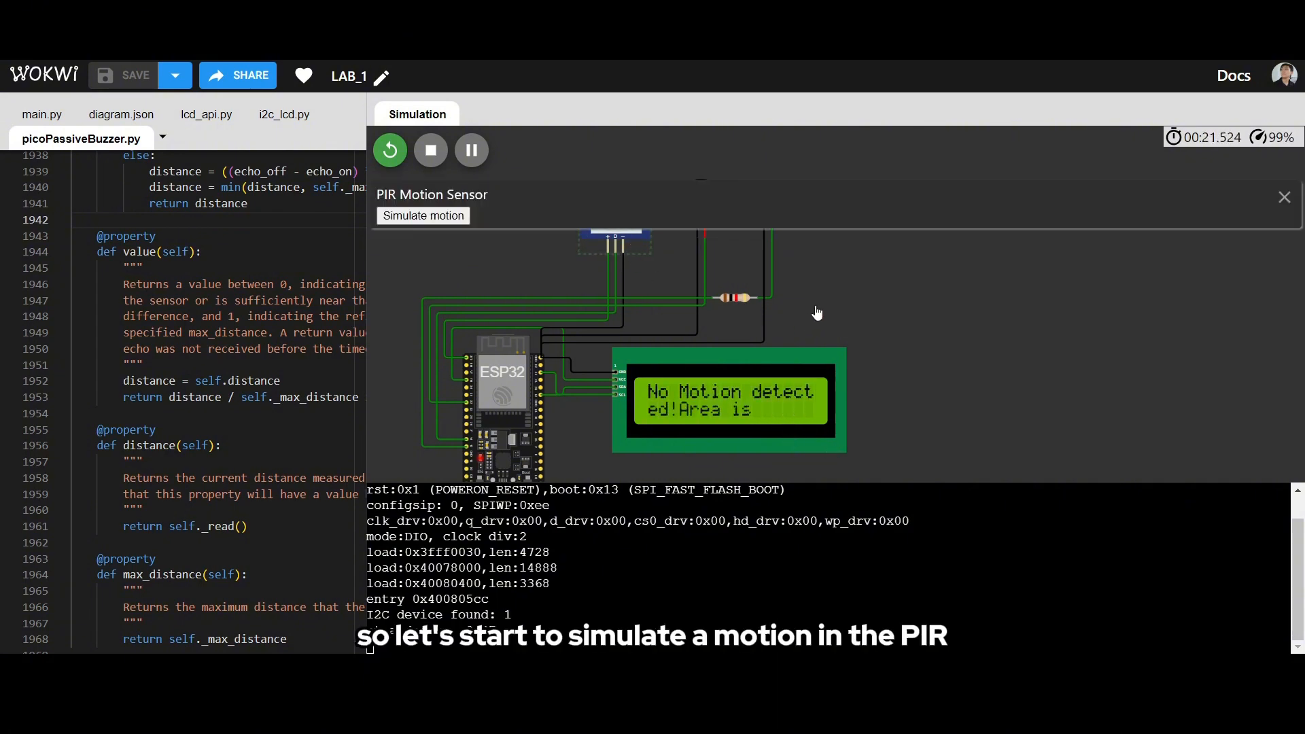
pyautogui.moveTo(859, 306); pyautogui.dragTo(885, 366)
pyautogui.click(649, 271)
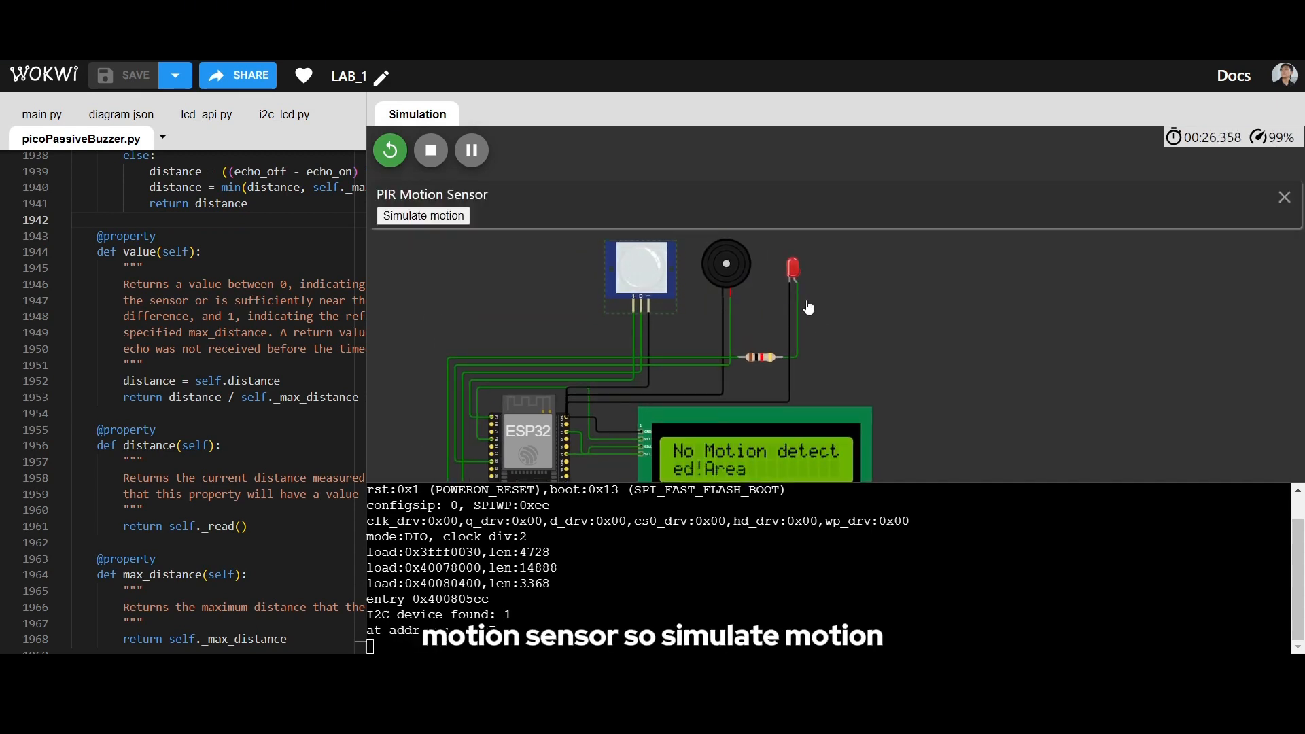
pyautogui.click(424, 216)
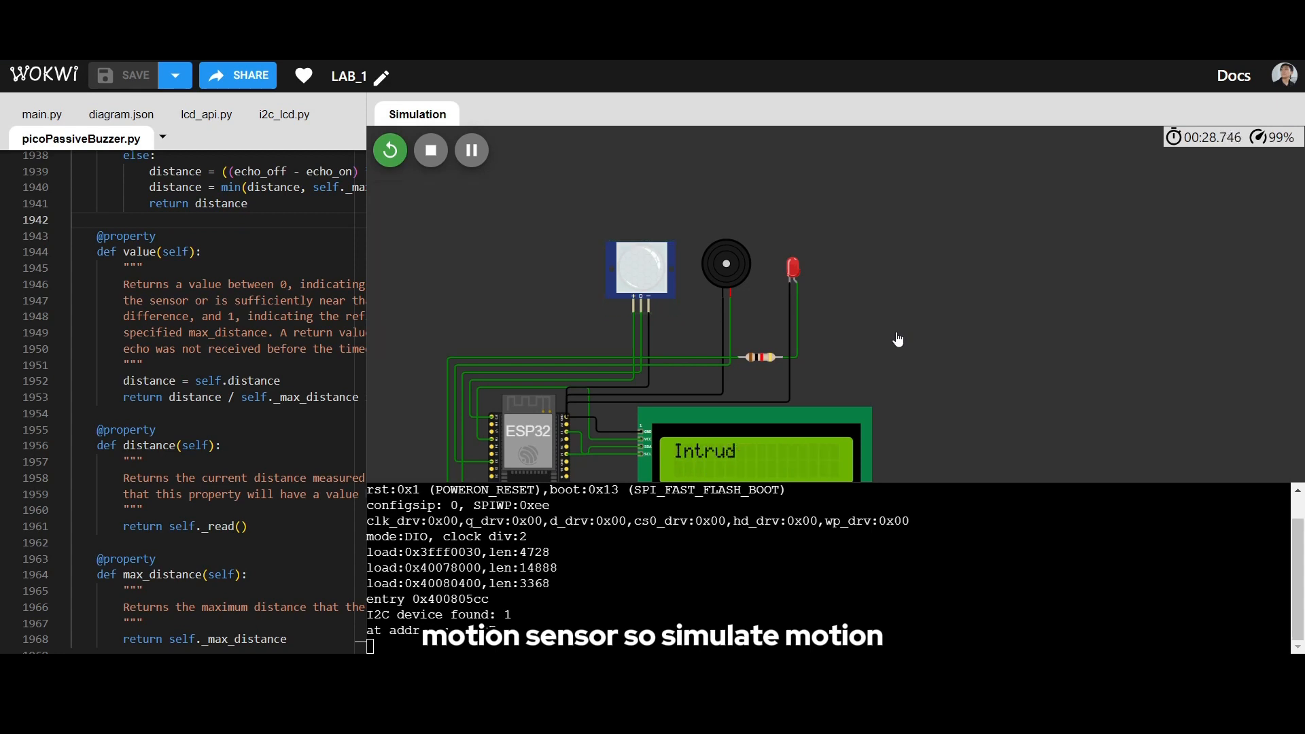
pyautogui.moveTo(891, 340); pyautogui.dragTo(846, 316)
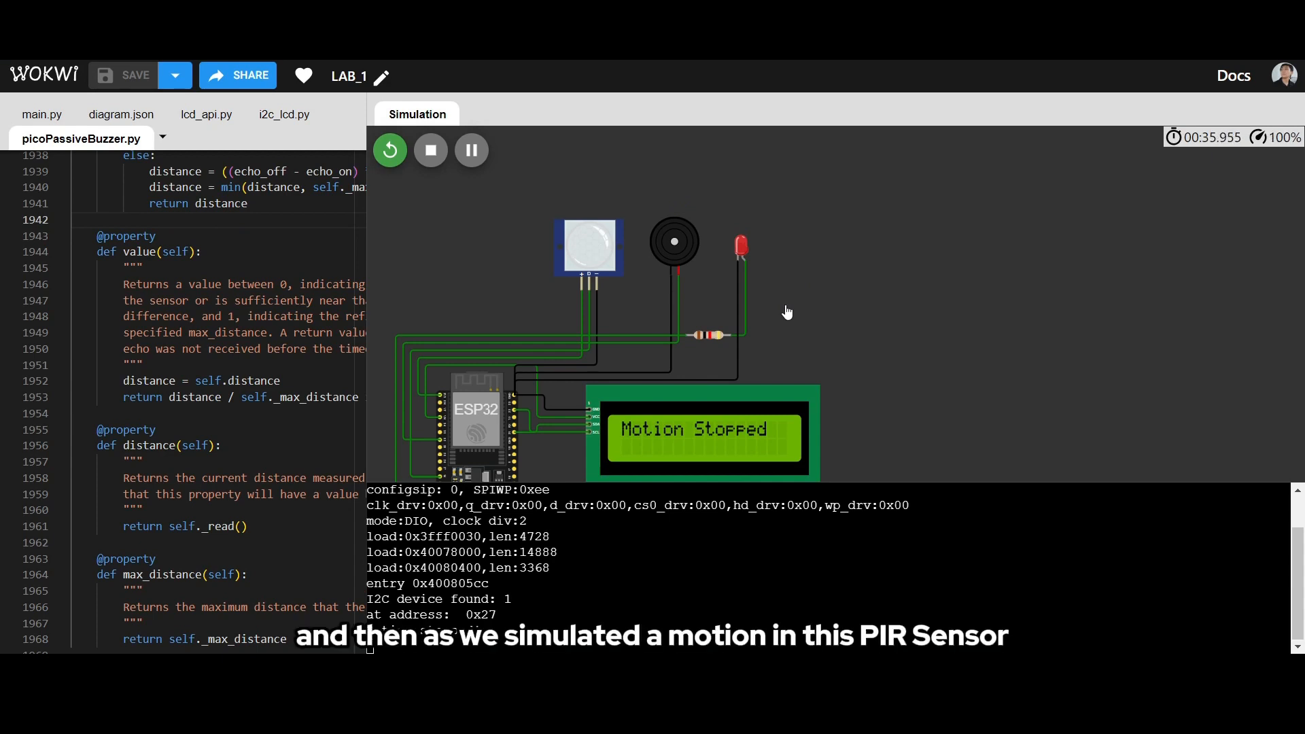
pyautogui.click(575, 262)
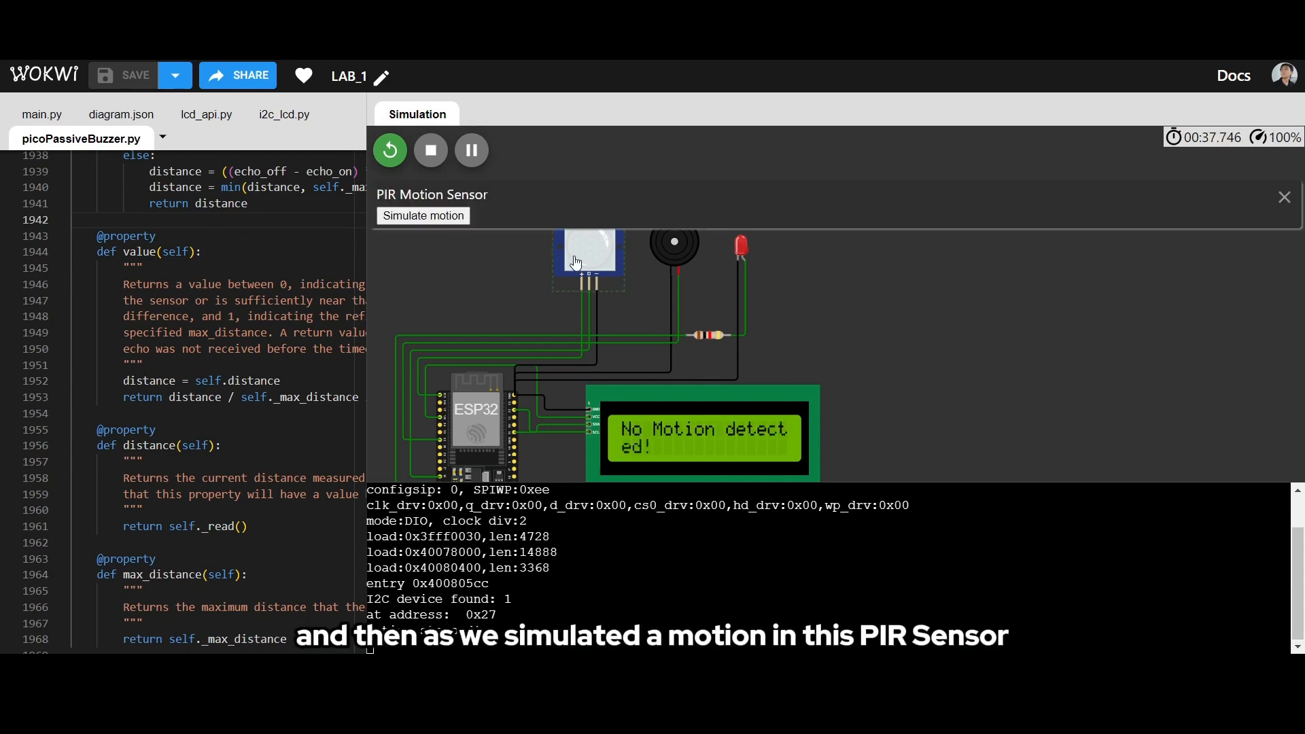
pyautogui.click(836, 298)
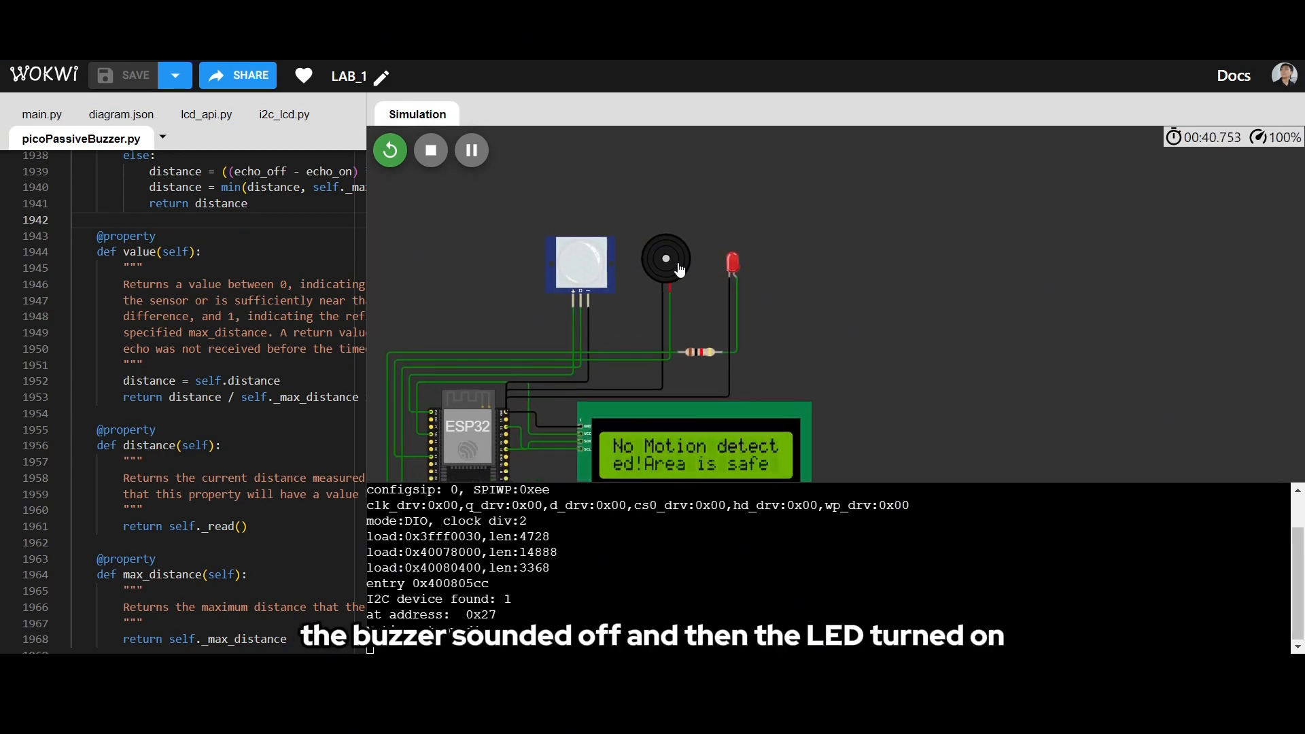
pyautogui.moveTo(843, 340); pyautogui.dragTo(867, 280)
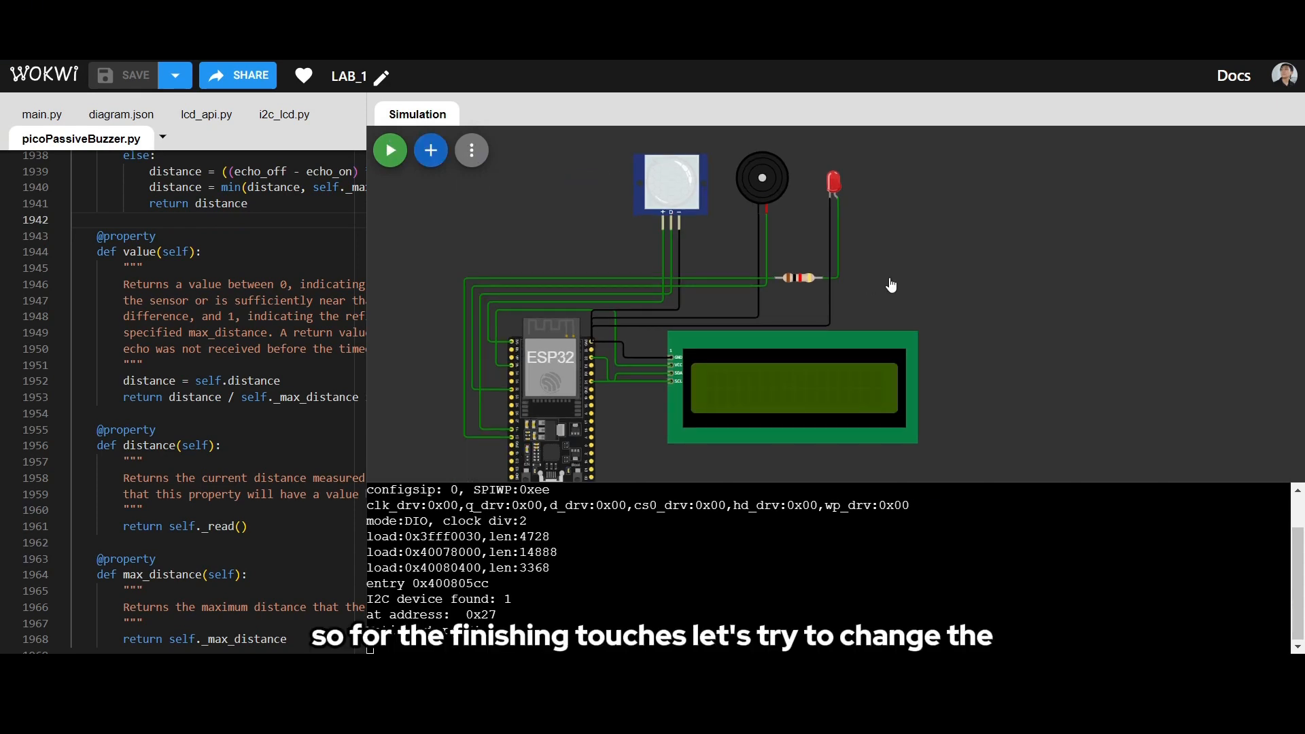
# - Recolour the wire between the buzzer's positive pin and the ESP32 red
pyautogui.scroll(4, 891, 286)
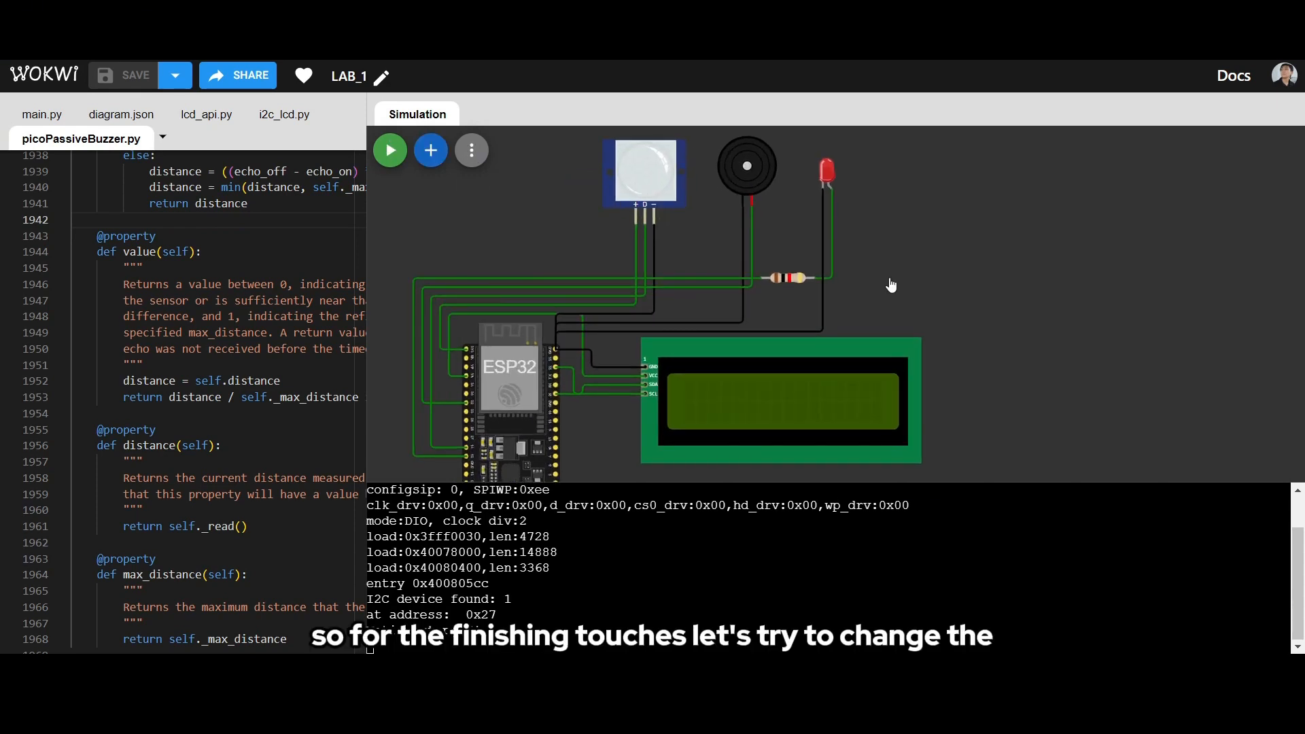
pyautogui.scroll(4, 840, 301)
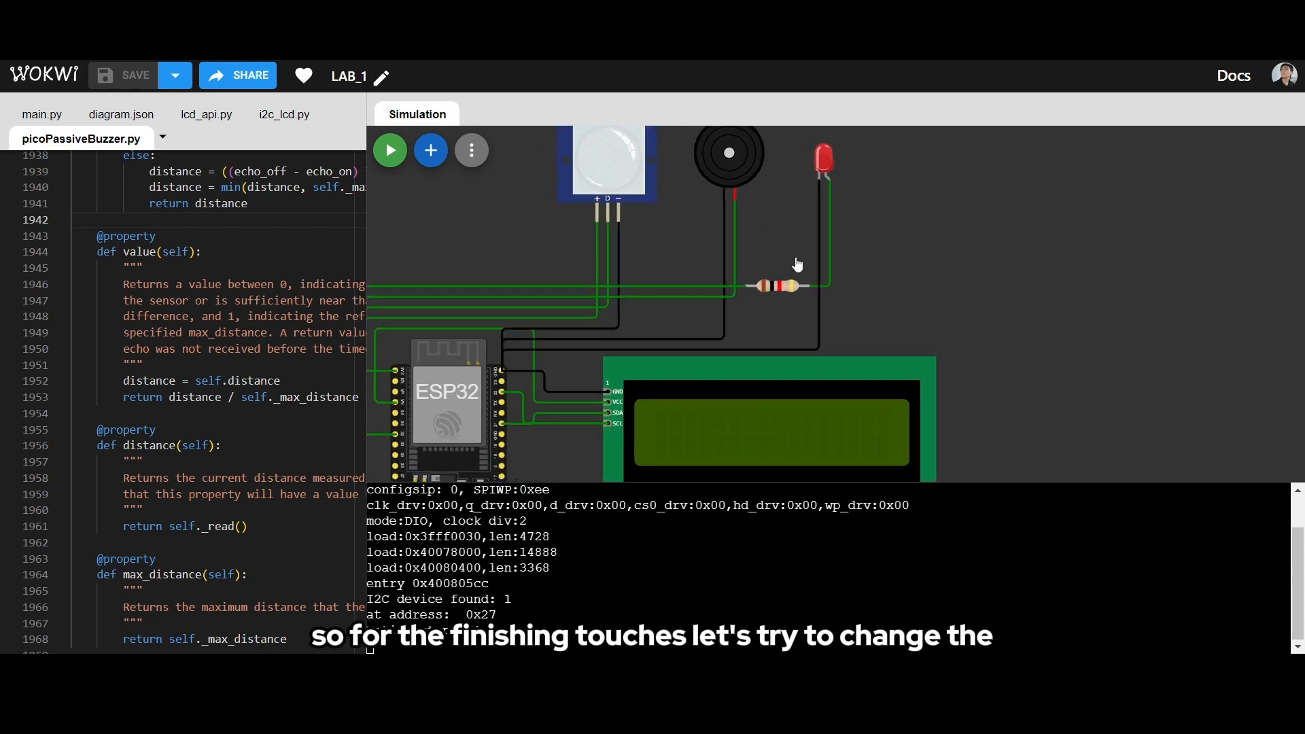
pyautogui.moveTo(824, 271); pyautogui.dragTo(930, 164)
pyautogui.scroll(2, 863, 282)
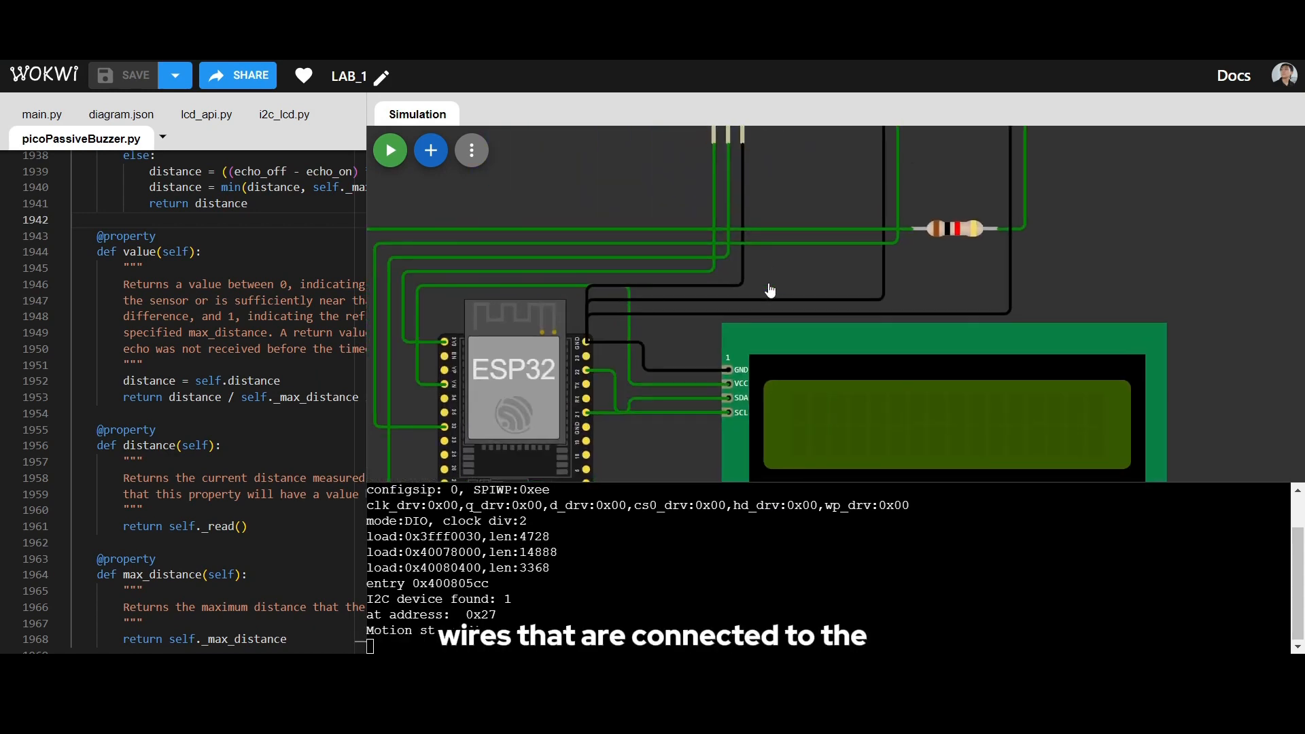
pyautogui.scroll(-2, 711, 365)
pyautogui.scroll(4, 699, 369)
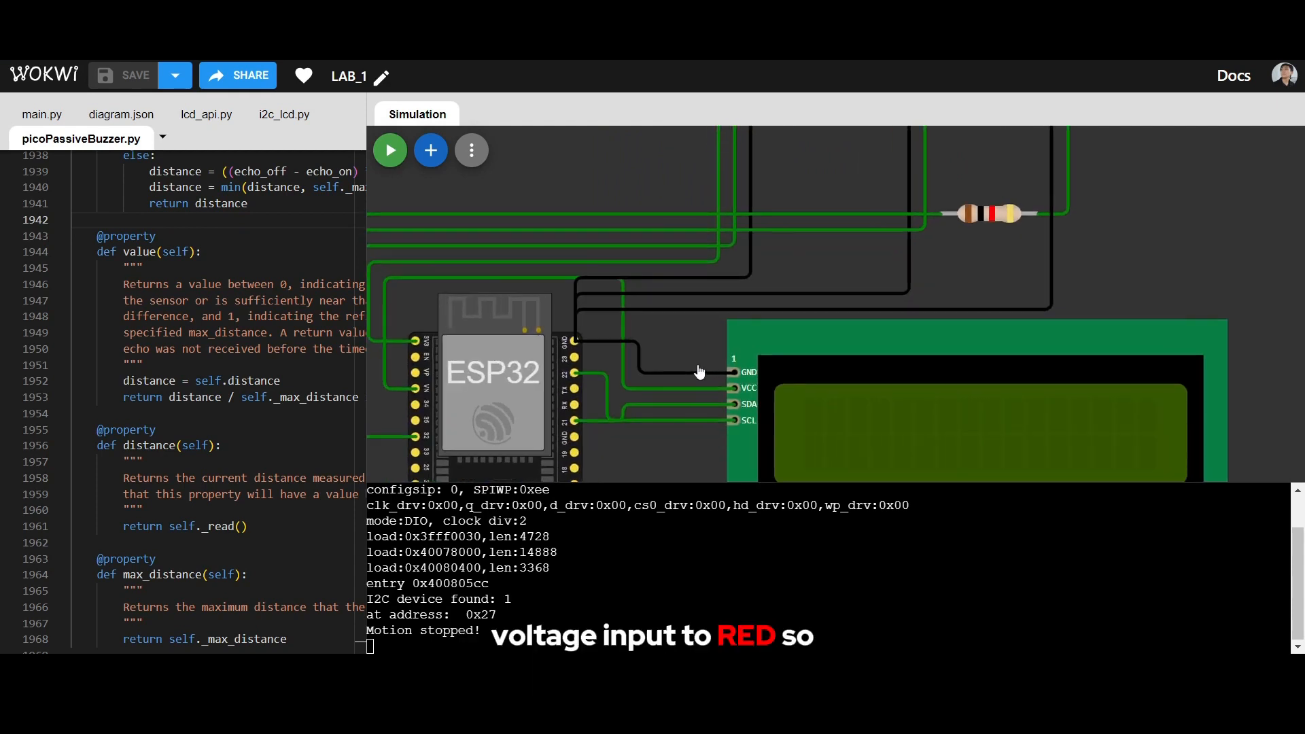
pyautogui.scroll(-4, 799, 308)
pyautogui.moveTo(808, 293); pyautogui.dragTo(810, 354)
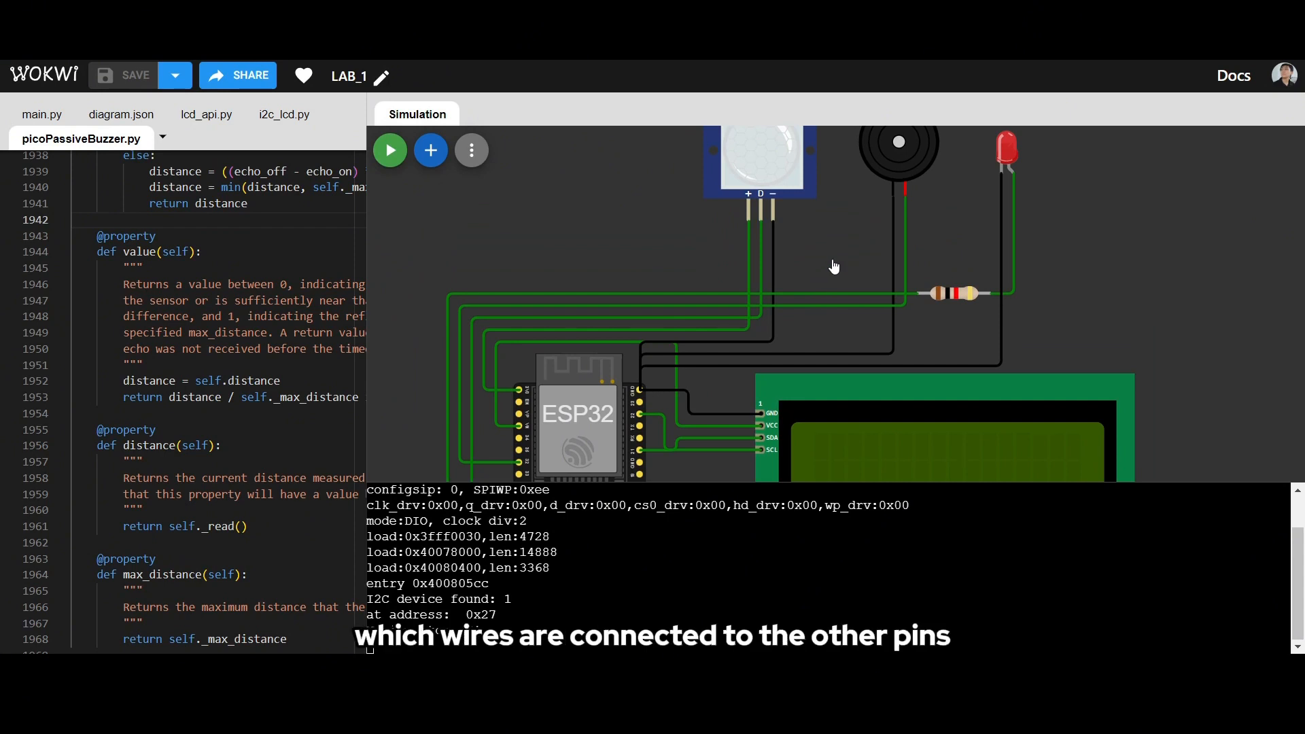
pyautogui.click(905, 241)
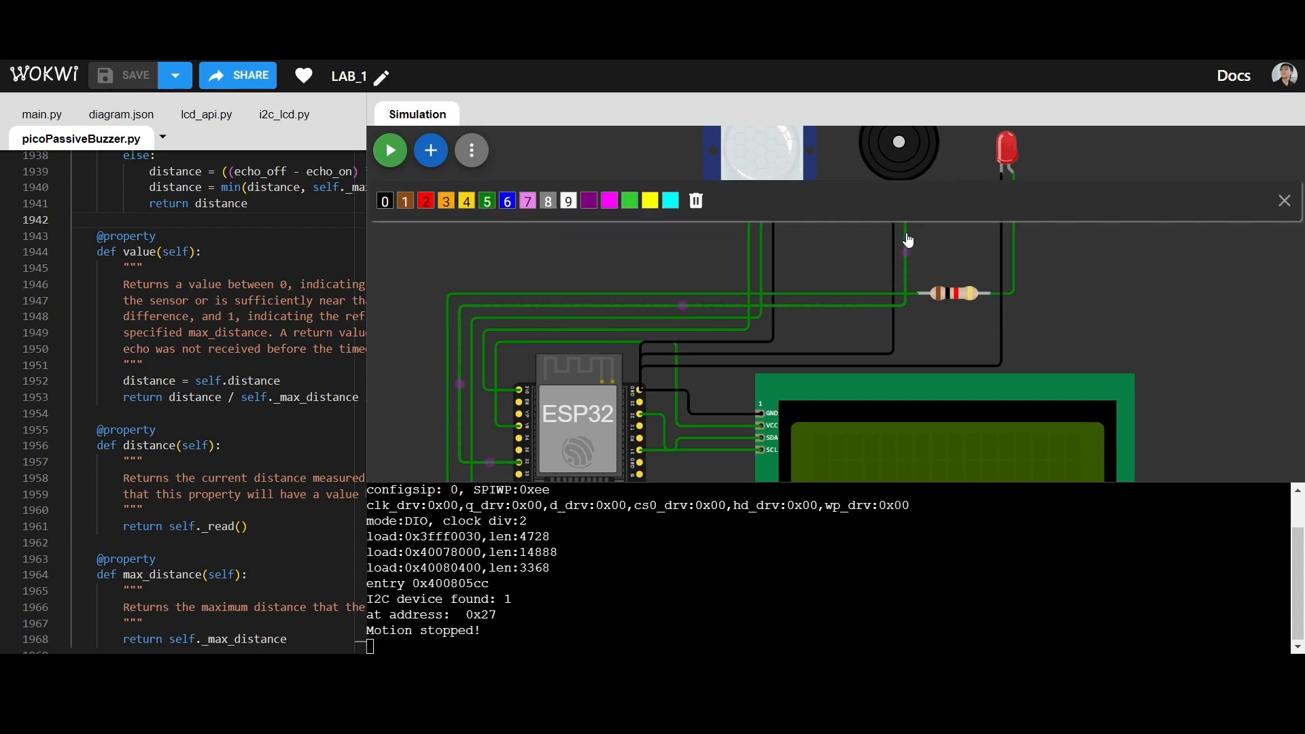
pyautogui.click(426, 201)
pyautogui.click(967, 249)
pyautogui.scroll(-2, 930, 240)
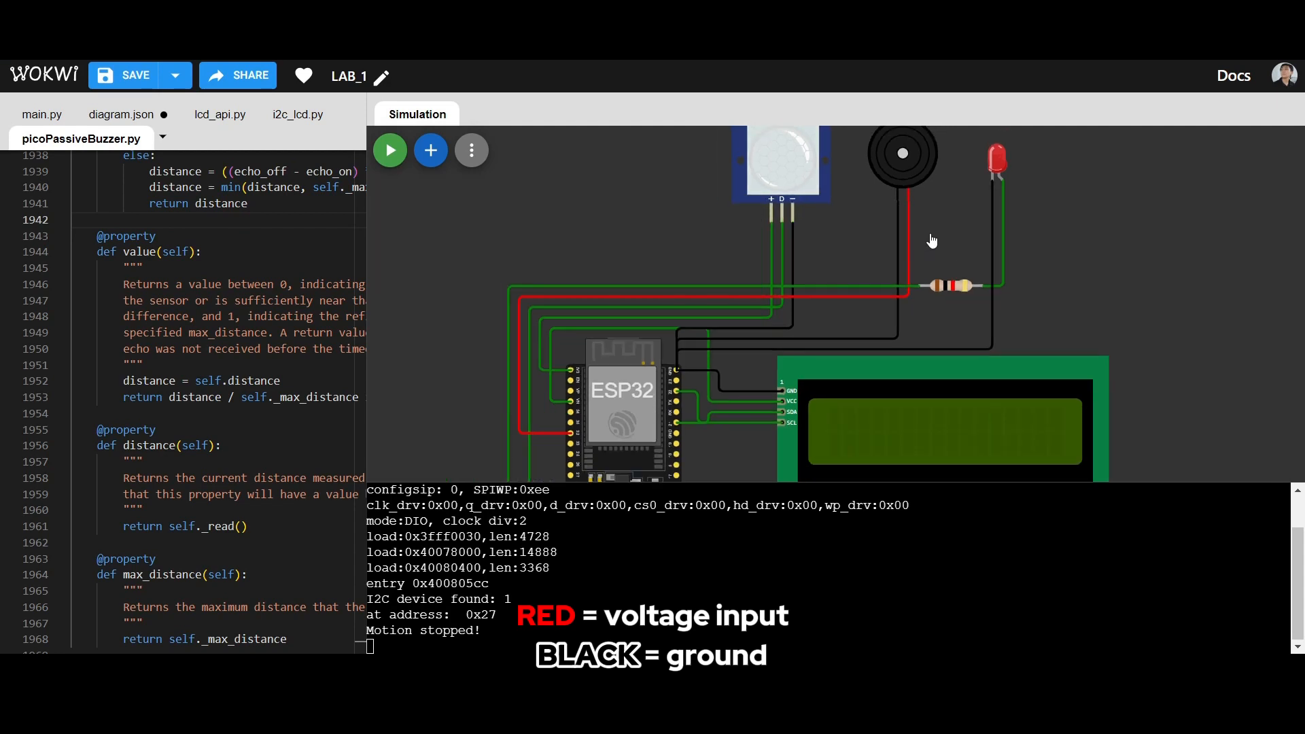
# - Recolour the wire between the LED's anode and the resistor red
pyautogui.scroll(3, 932, 240)
pyautogui.click(1031, 213)
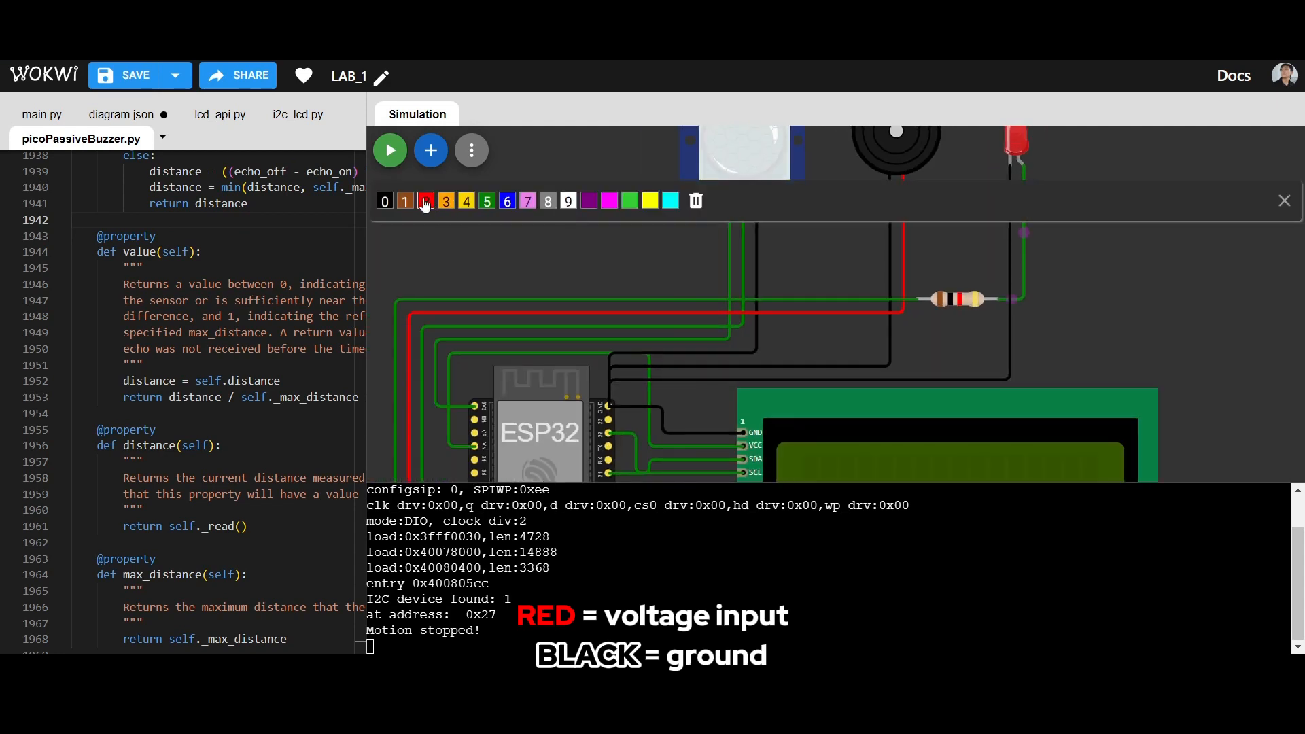
pyautogui.click(422, 201)
pyautogui.click(850, 257)
# - Recolour the wire from the PIR sensor's + pin to the ESP32 red
pyautogui.click(731, 250)
pyautogui.click(430, 207)
pyautogui.click(715, 255)
pyautogui.scroll(-3, 715, 255)
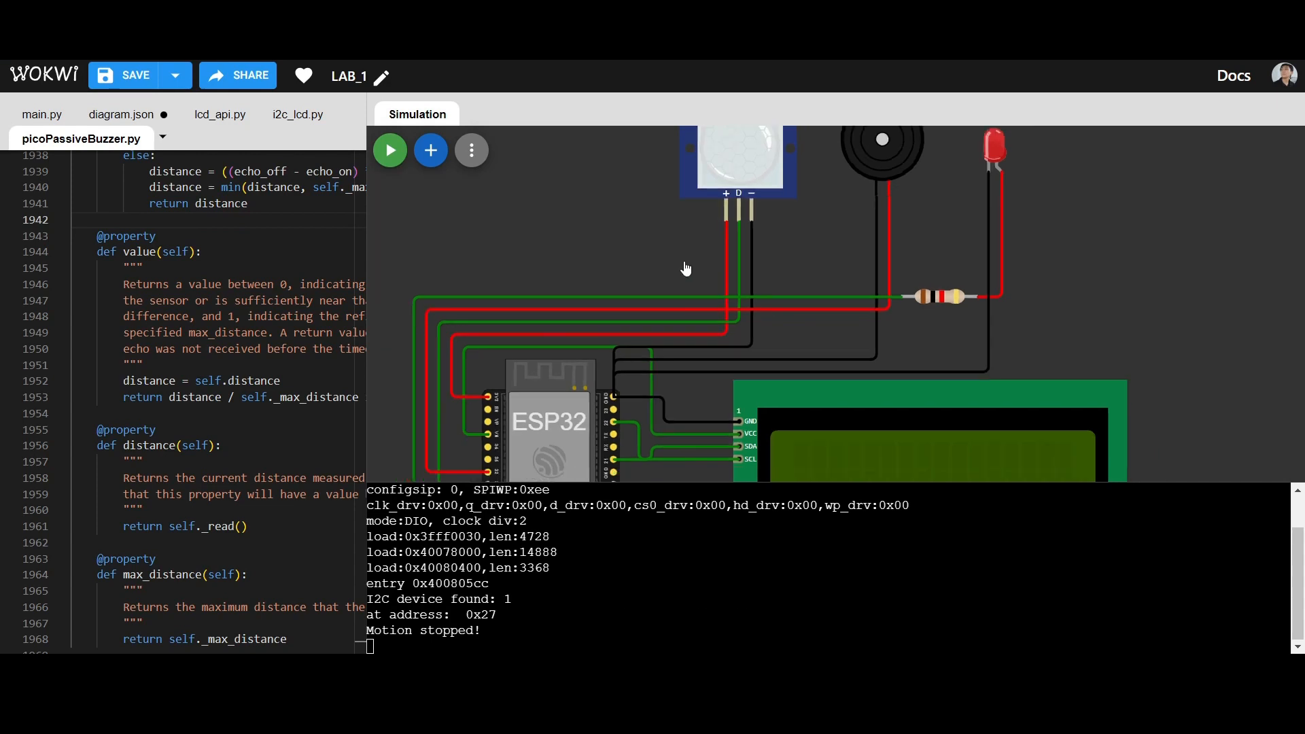
pyautogui.scroll(-1, 715, 255)
pyautogui.moveTo(584, 232)
pyautogui.mouseDown()
pyautogui.moveTo(582, 208)
pyautogui.moveTo(578, 227)
pyautogui.mouseUp()
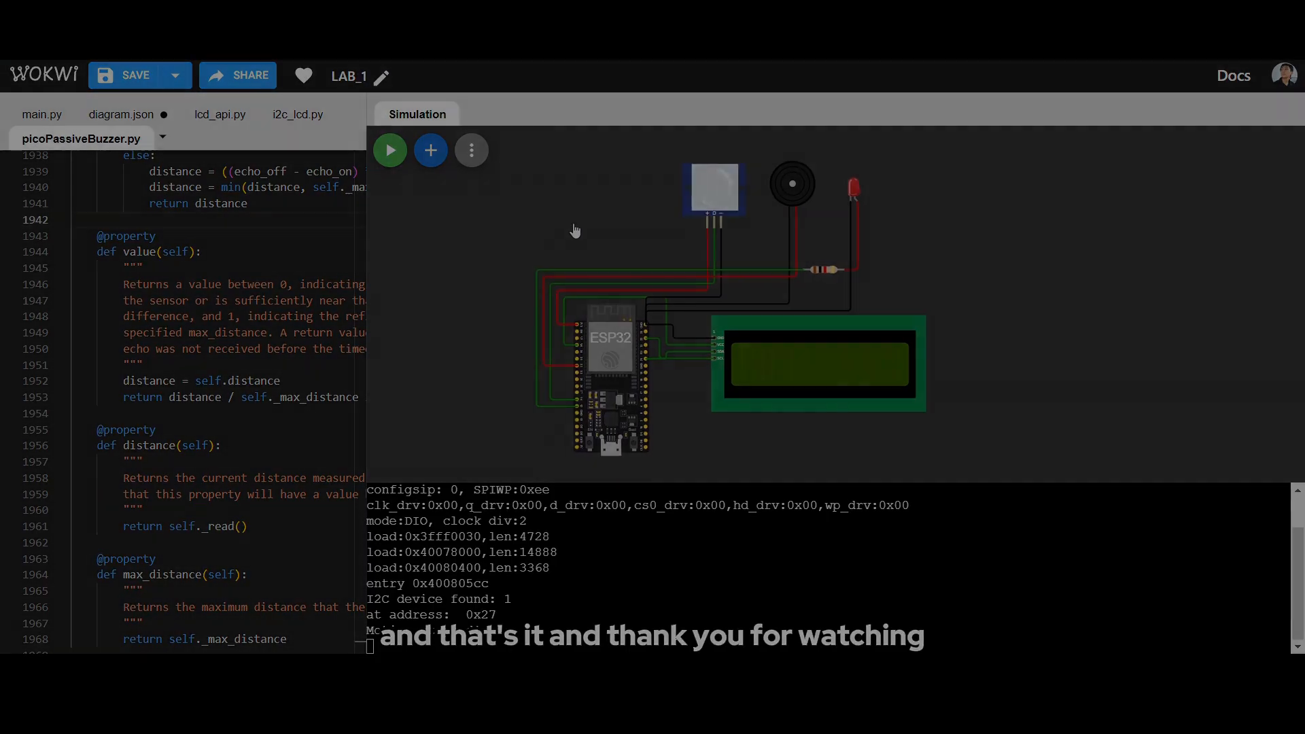